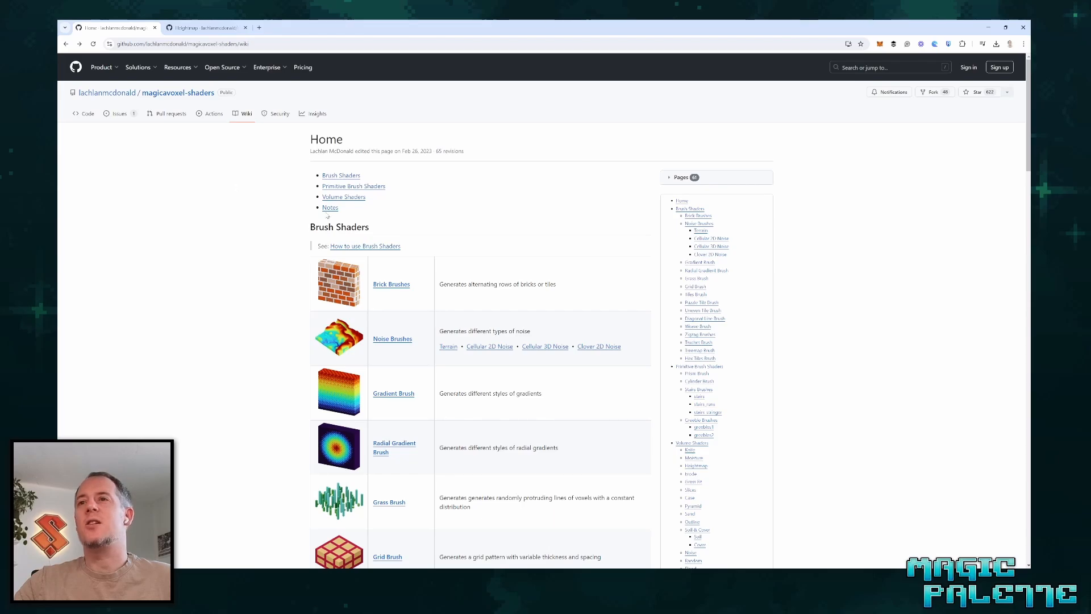
Look through the wiki's brush, primitive and volume shader lists for a shader that turns a height-map texture into a 3D volume.
{"action": "scroll", "coordinate": [446, 221], "scroll_direction": "down", "scroll_amount": 5}
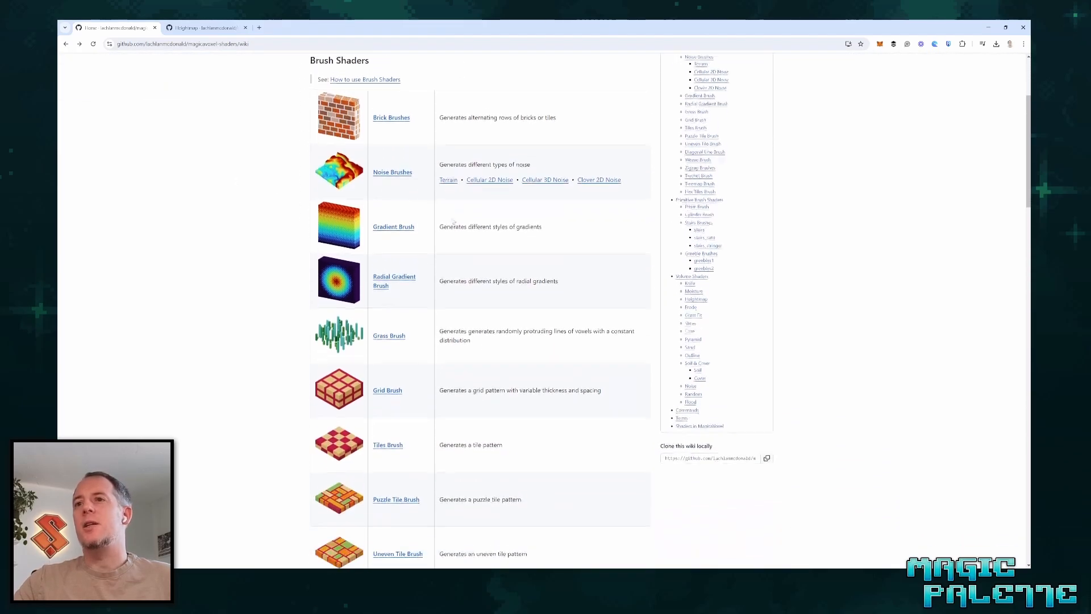
{"action": "scroll", "coordinate": [476, 216], "scroll_direction": "down", "scroll_amount": 5}
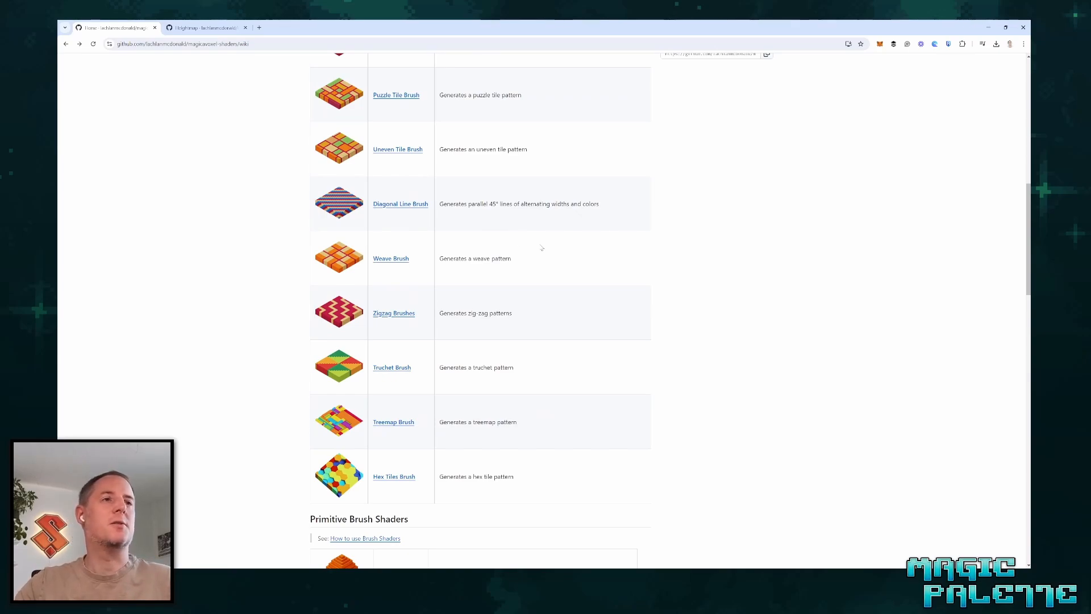
{"action": "scroll", "coordinate": [722, 352], "scroll_direction": "down", "scroll_amount": 5}
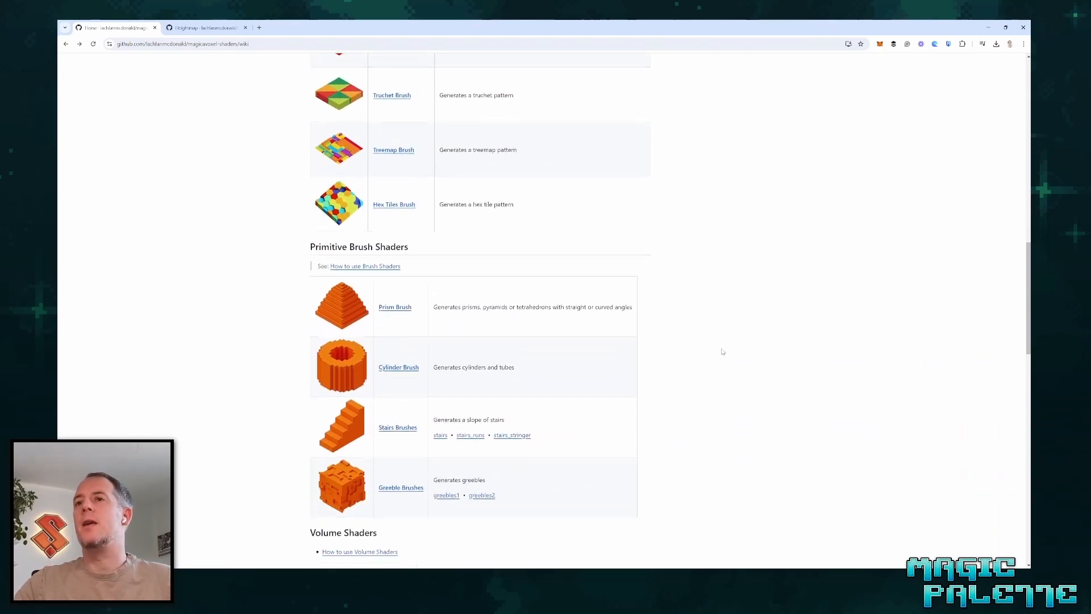
{"action": "scroll", "coordinate": [723, 352], "scroll_direction": "down", "scroll_amount": 7}
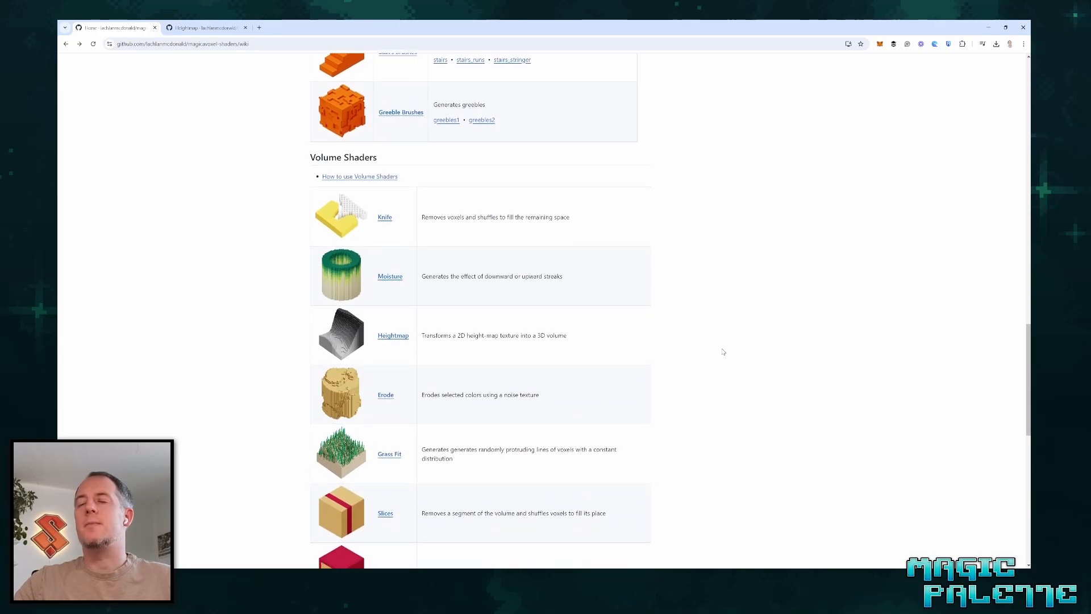
{"action": "scroll", "coordinate": [723, 352], "scroll_direction": "down", "scroll_amount": 1}
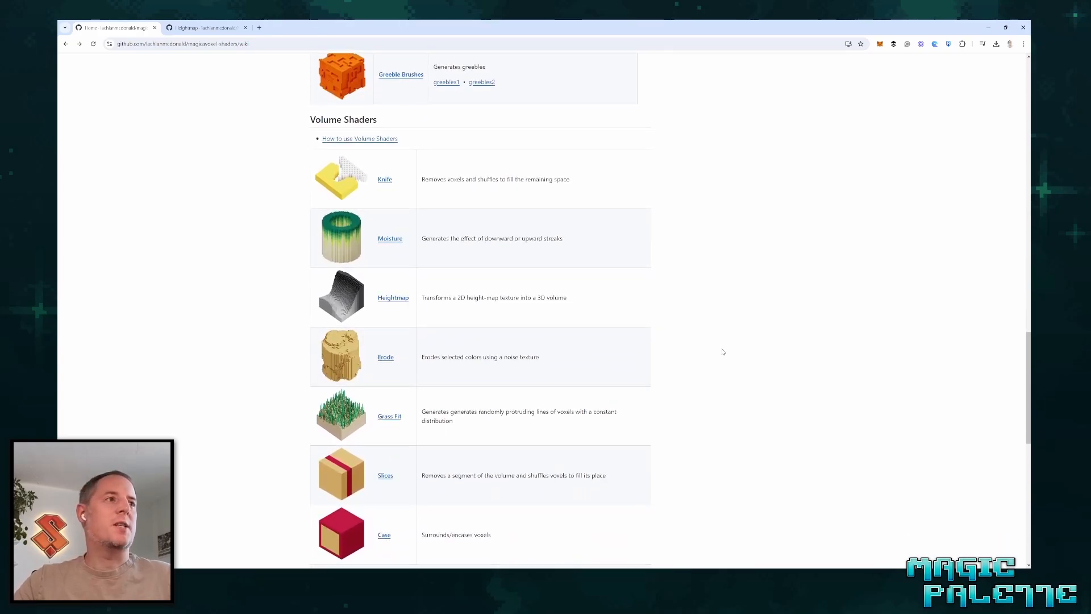
{"action": "scroll", "coordinate": [700, 340], "scroll_direction": "down", "scroll_amount": 4}
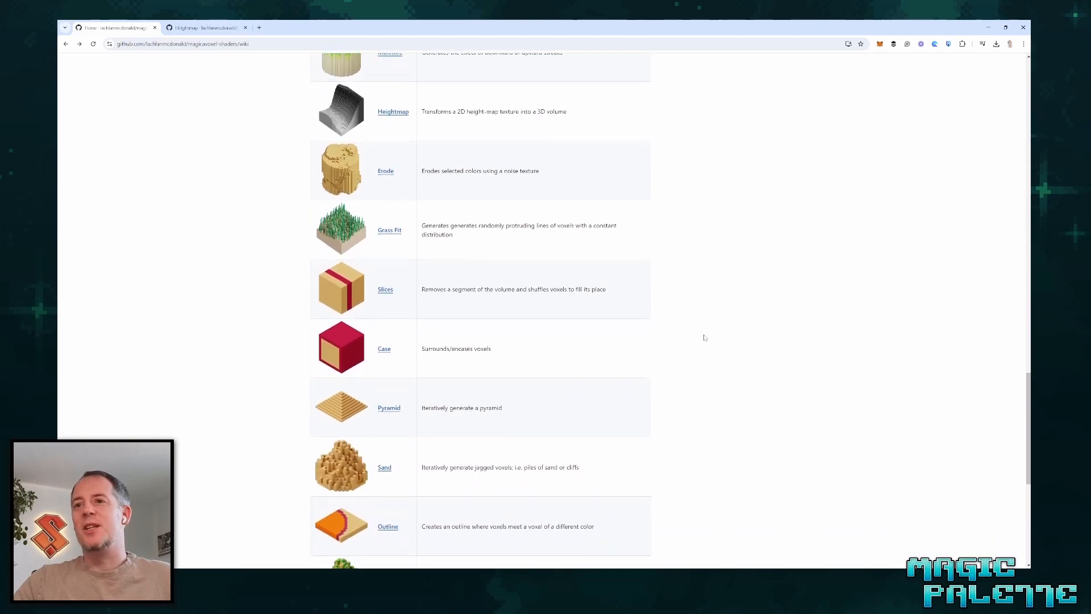
{"action": "scroll", "coordinate": [704, 337], "scroll_direction": "down", "scroll_amount": 3}
{"action": "scroll", "coordinate": [707, 337], "scroll_direction": "down", "scroll_amount": 3}
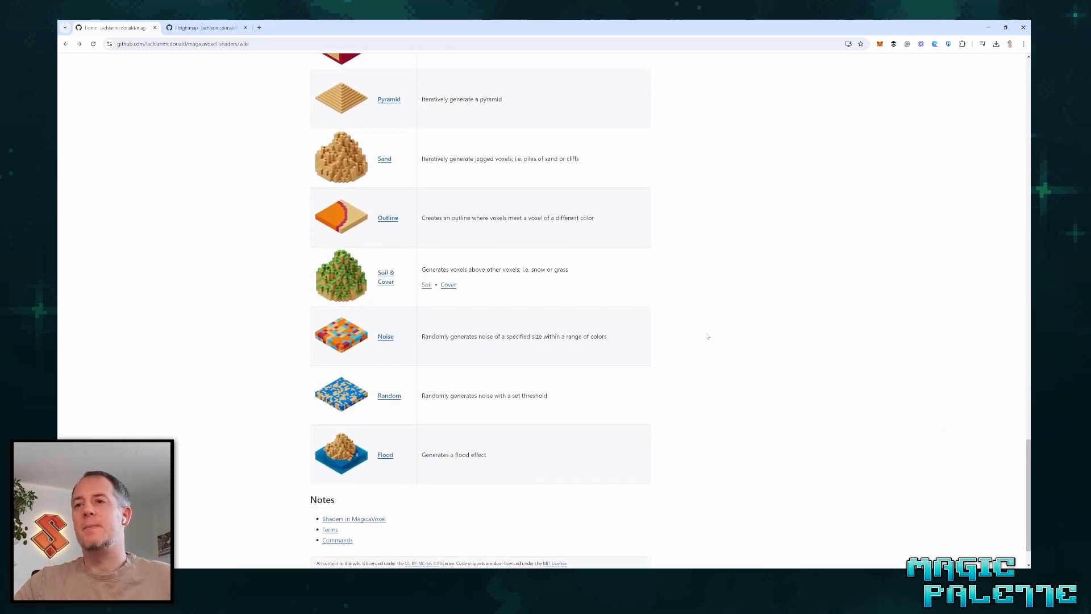
{"action": "scroll", "coordinate": [707, 336], "scroll_direction": "up", "scroll_amount": 10}
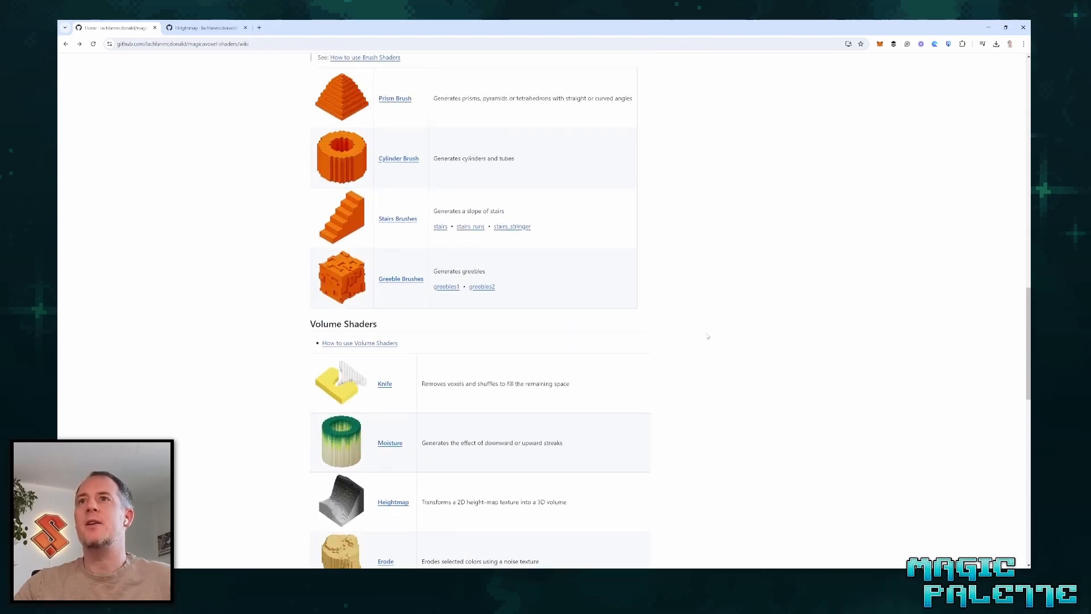
{"action": "scroll", "coordinate": [706, 336], "scroll_direction": "down", "scroll_amount": 4}
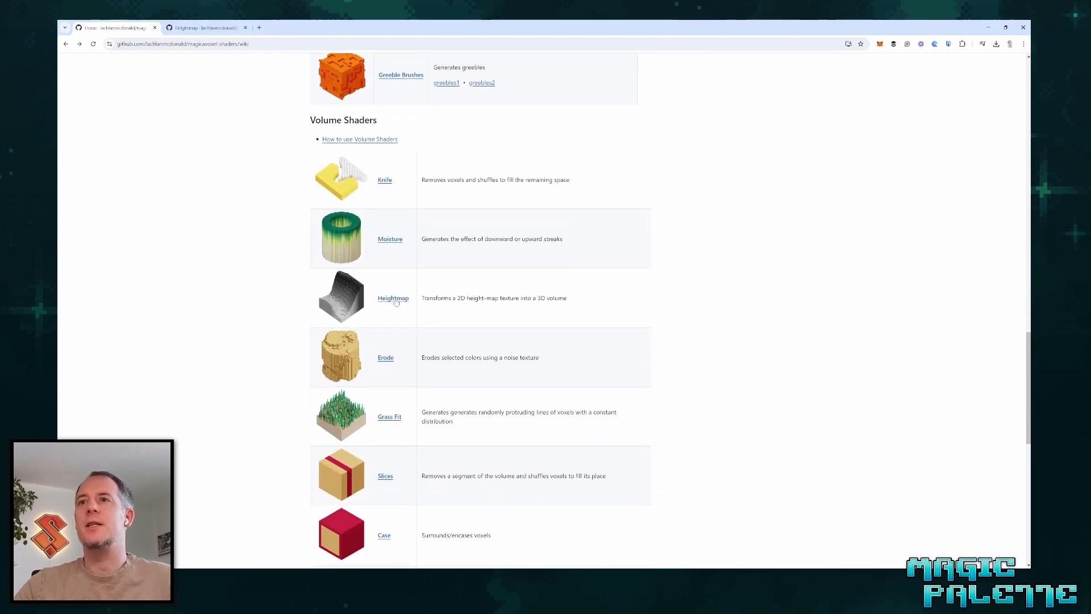
Open the Heightmap shader's wiki page and examine its Blur, Auto Balance and Reverse parameters and the example images.
{"action": "left_click", "coordinate": [396, 301]}
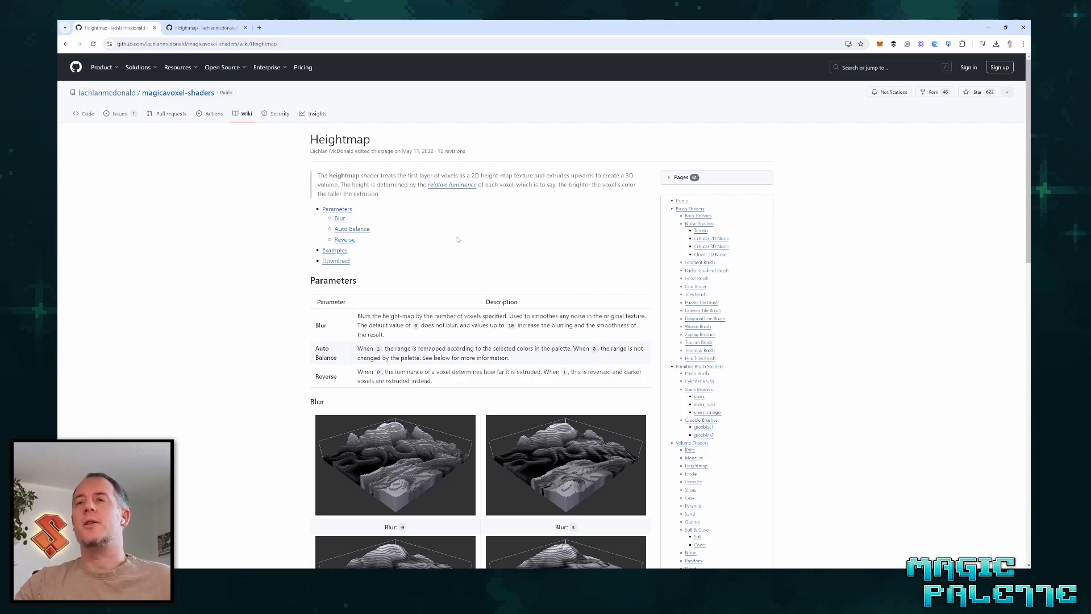
{"action": "scroll", "coordinate": [458, 250], "scroll_direction": "down", "scroll_amount": 1}
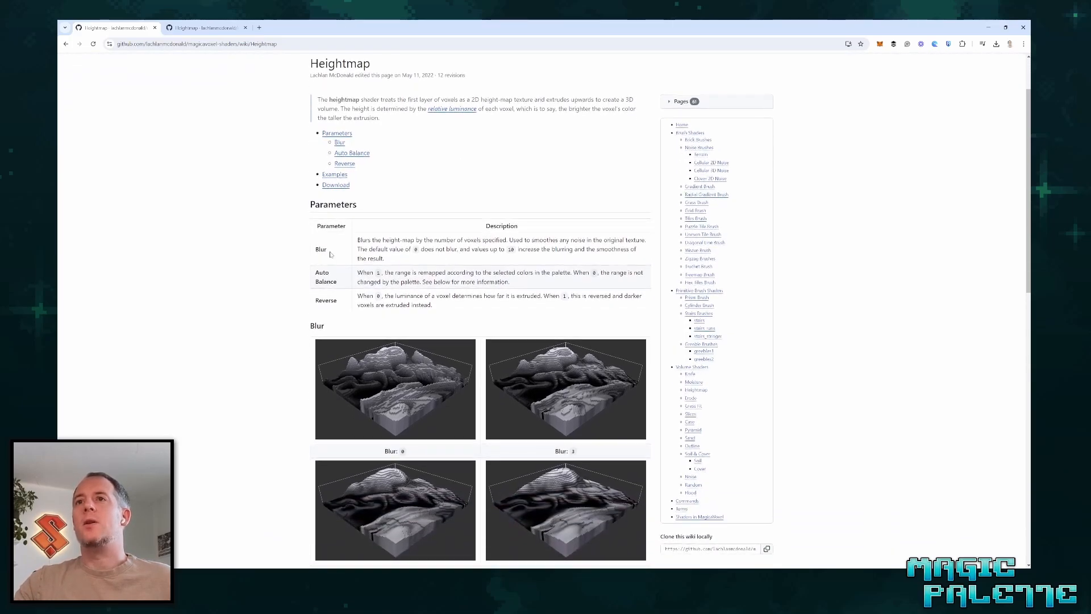
{"action": "double_click", "coordinate": [322, 249]}
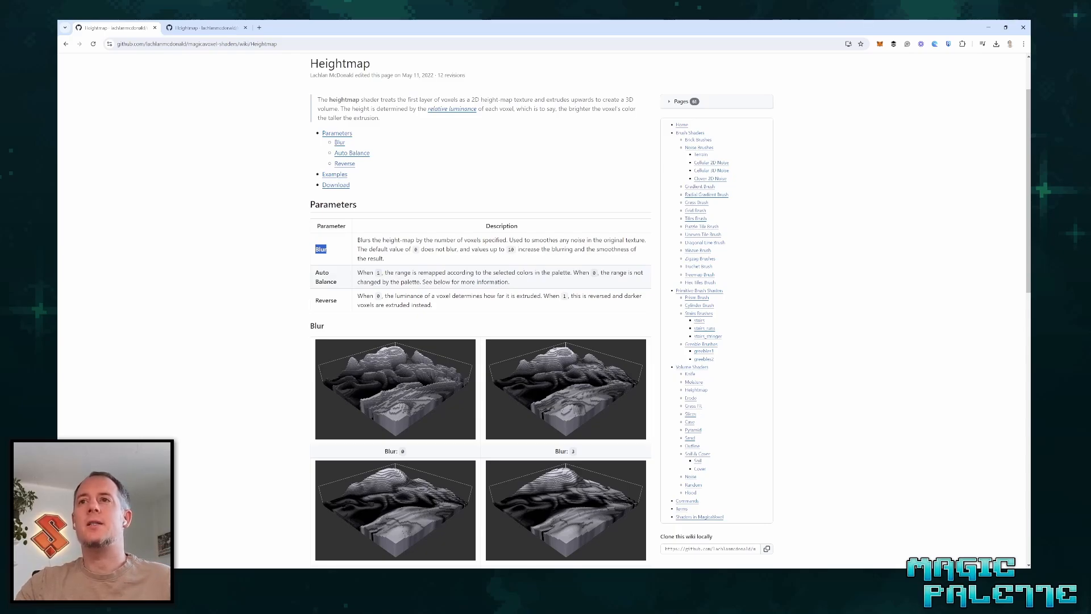
{"action": "left_click", "coordinate": [390, 261]}
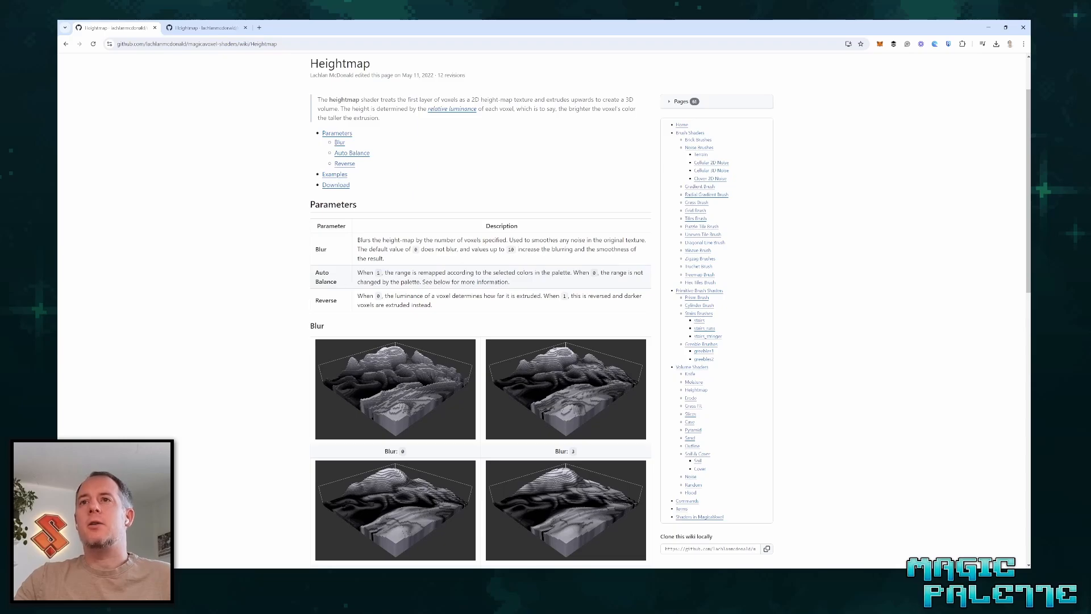
{"action": "left_click_drag", "start_coordinate": [316, 272], "coordinate": [342, 282]}
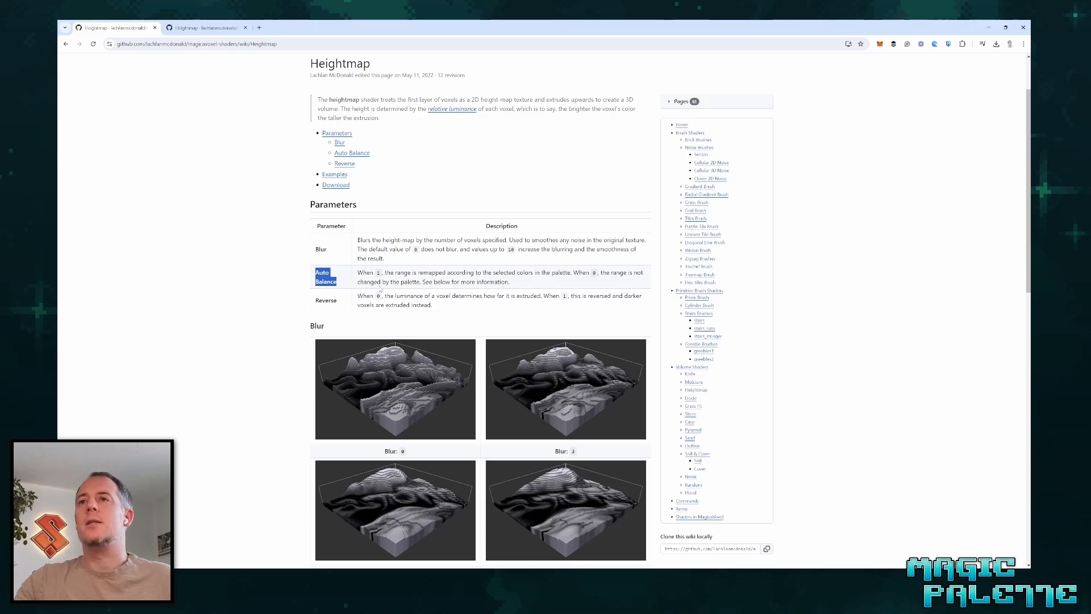
{"action": "left_click", "coordinate": [381, 288]}
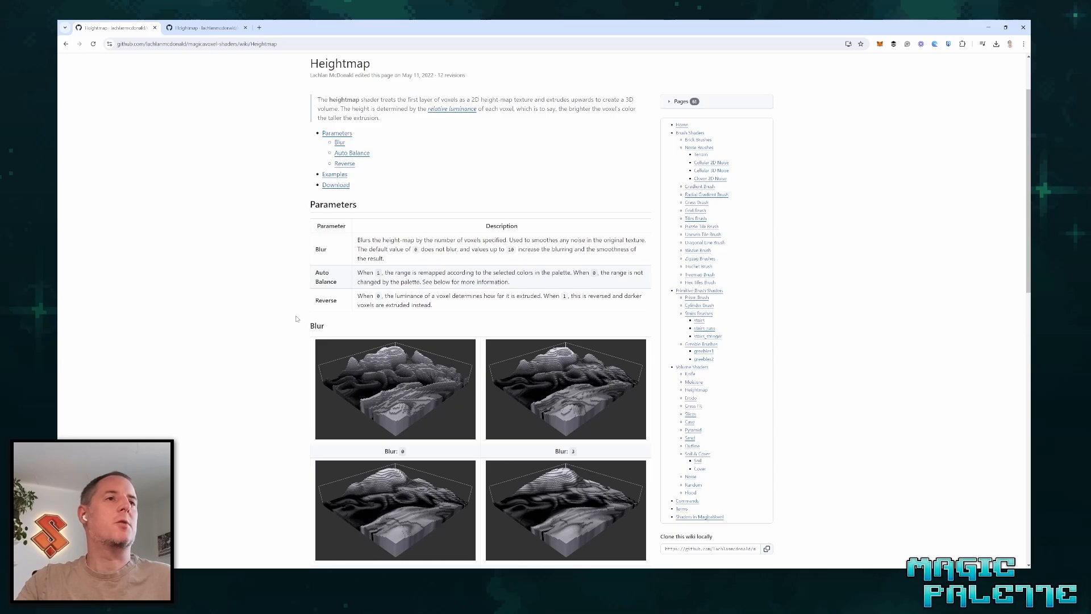
{"action": "scroll", "coordinate": [419, 335], "scroll_direction": "down", "scroll_amount": 4}
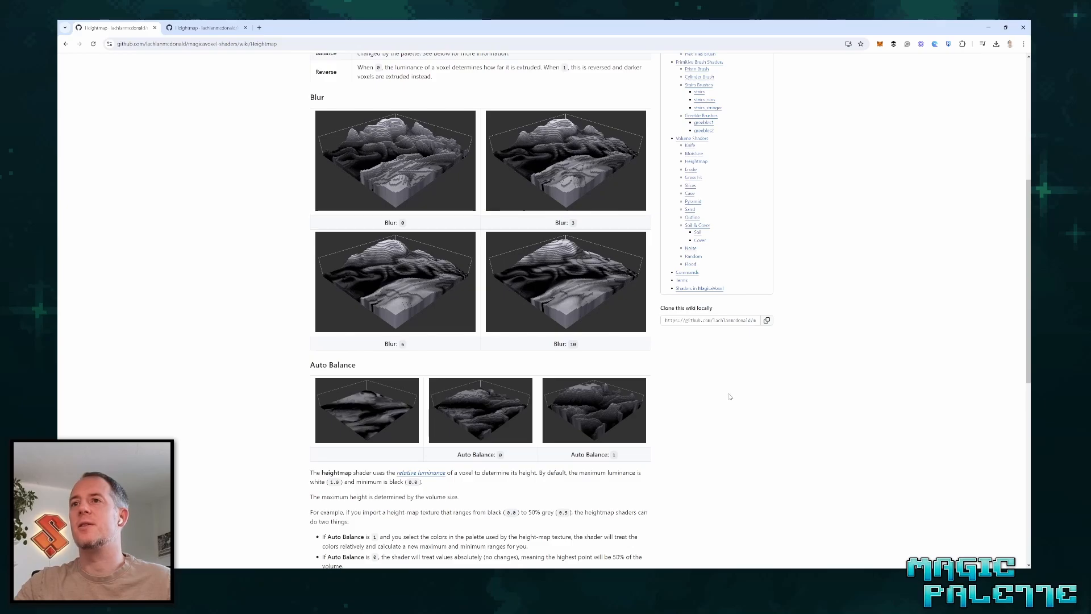
{"action": "scroll", "coordinate": [738, 400], "scroll_direction": "down", "scroll_amount": 4}
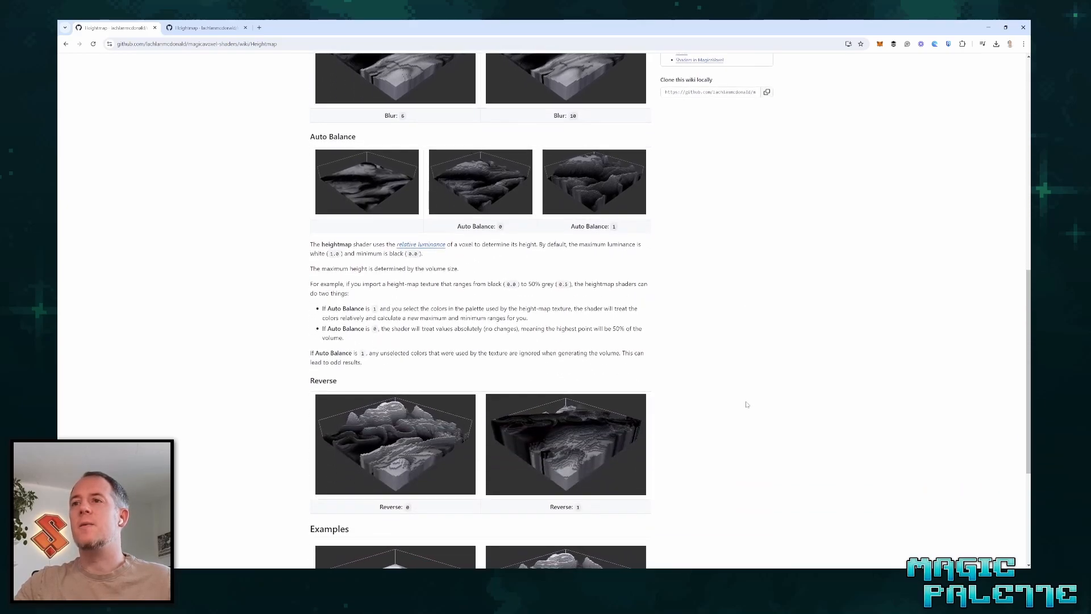
{"action": "scroll", "coordinate": [746, 404], "scroll_direction": "down", "scroll_amount": 3}
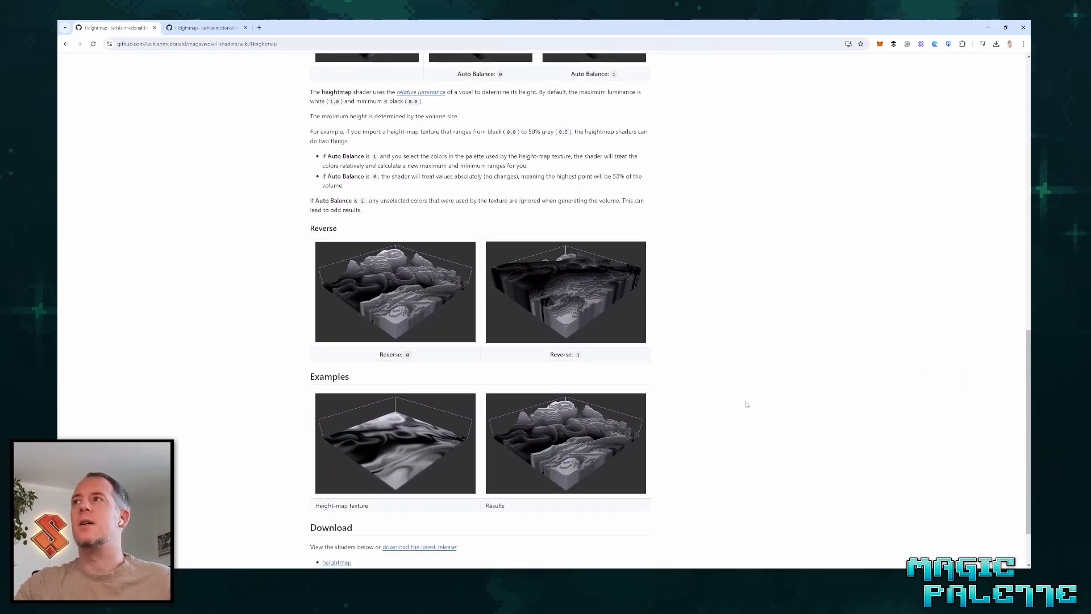
{"action": "scroll", "coordinate": [744, 403], "scroll_direction": "up", "scroll_amount": 10}
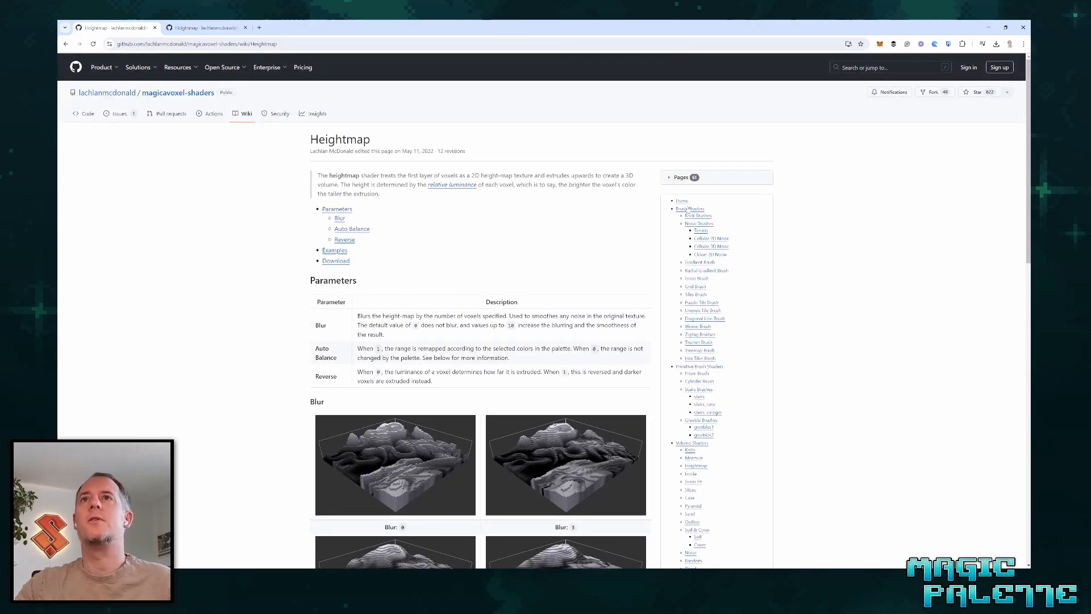
Switch to MagicaVoxel and load the greyscale default palette 2.
{"action": "left_click", "coordinate": [987, 28]}
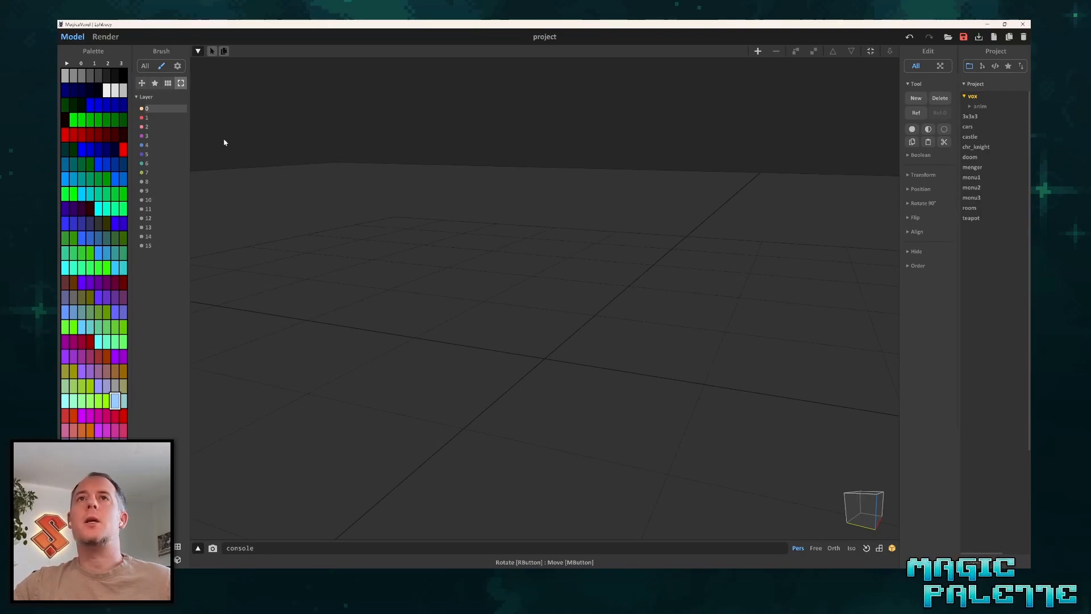
{"action": "left_click", "coordinate": [95, 64]}
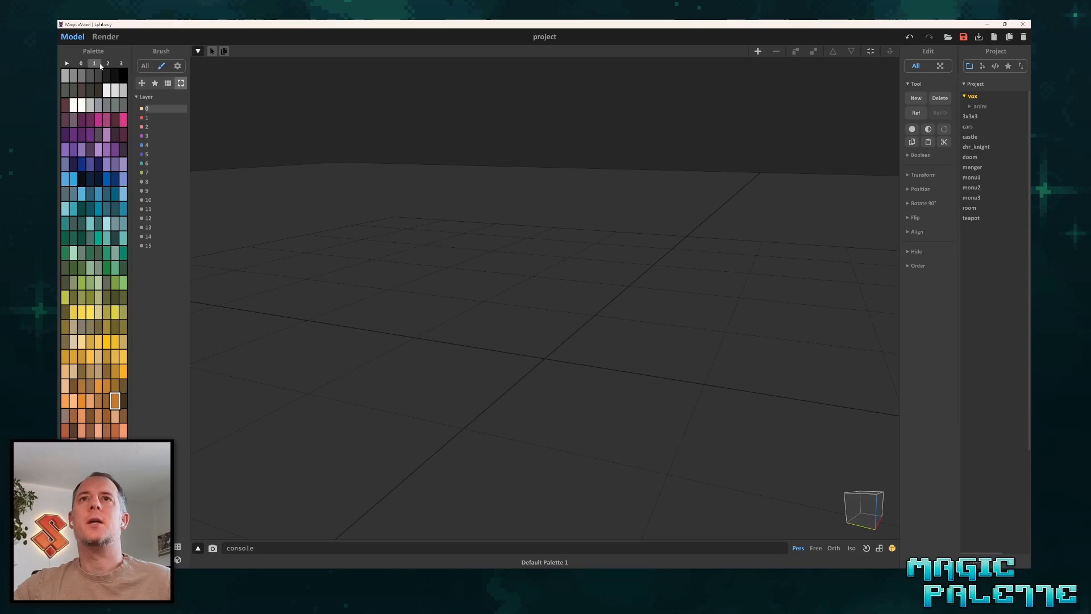
{"action": "left_click", "coordinate": [108, 64]}
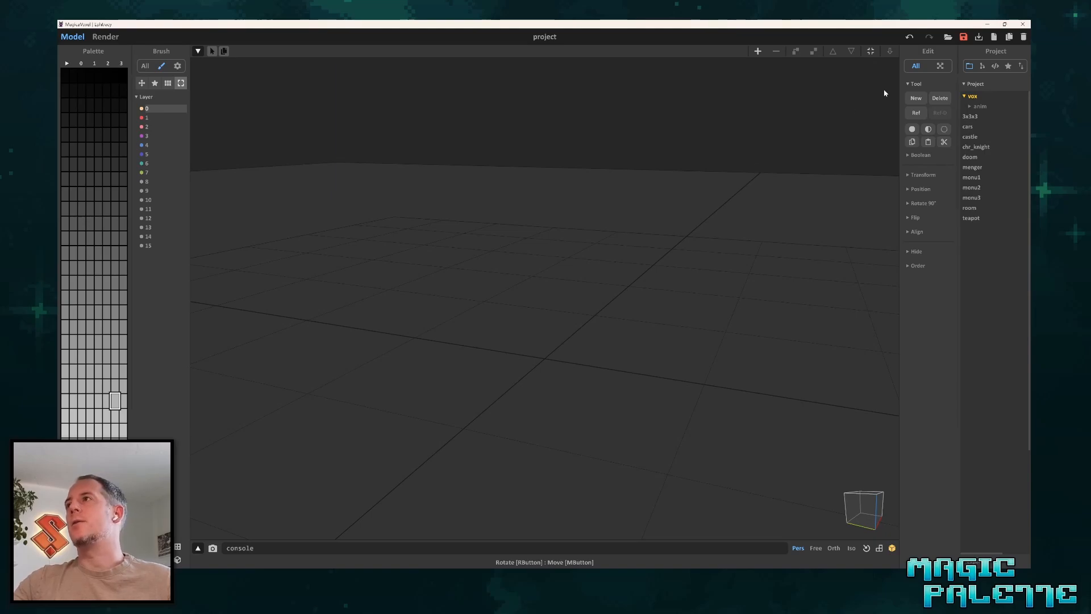
Show the shader list, check the brush shader folder, and select the heightmap shader from the main shader folder.
{"action": "left_click", "coordinate": [994, 67]}
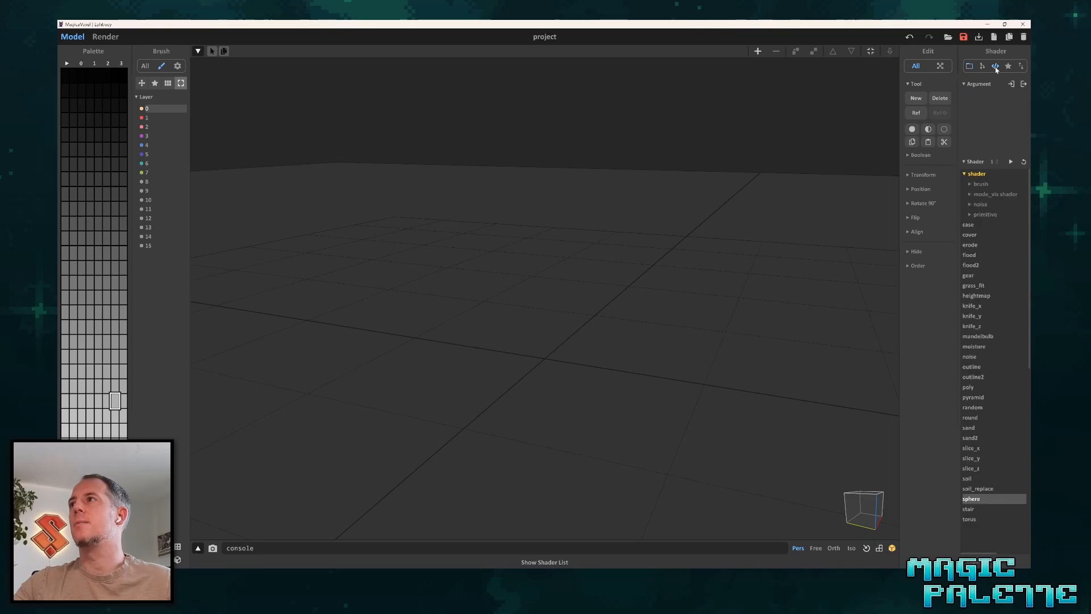
{"action": "left_click", "coordinate": [970, 186]}
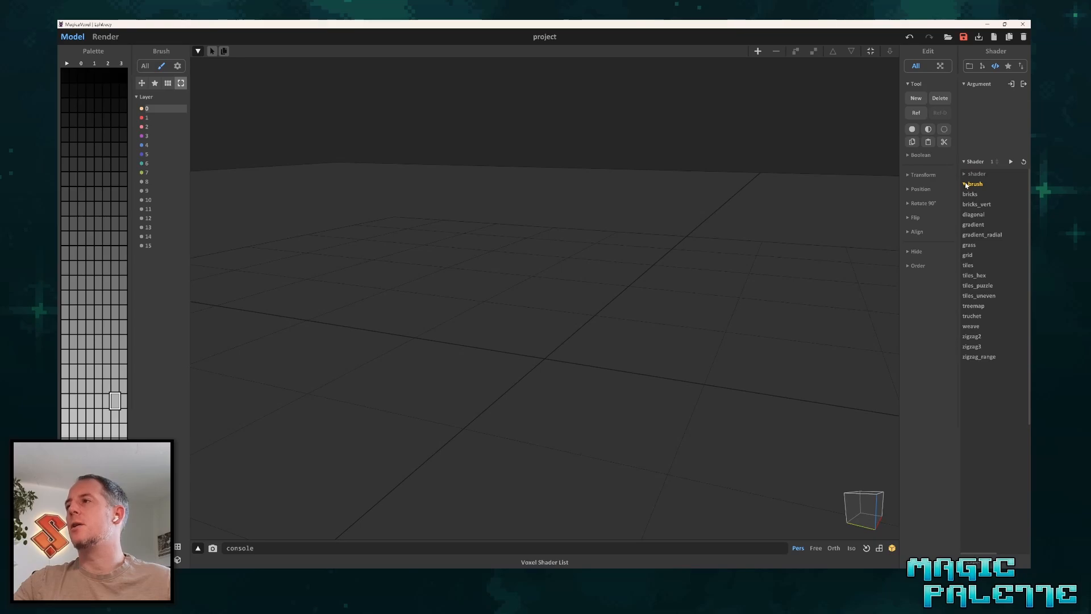
{"action": "left_click", "coordinate": [966, 183]}
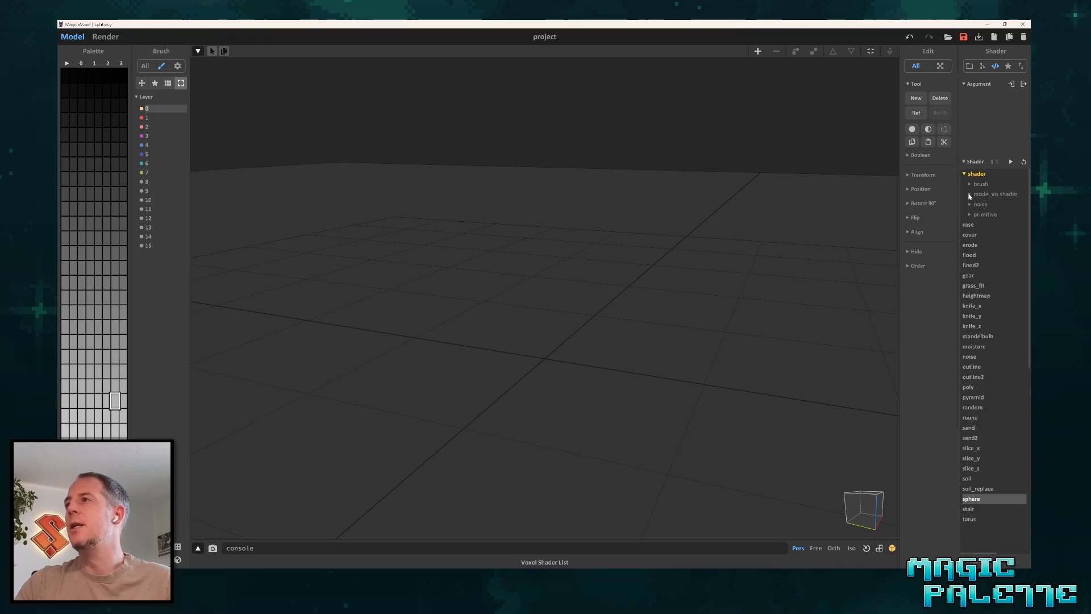
{"action": "left_click", "coordinate": [985, 296]}
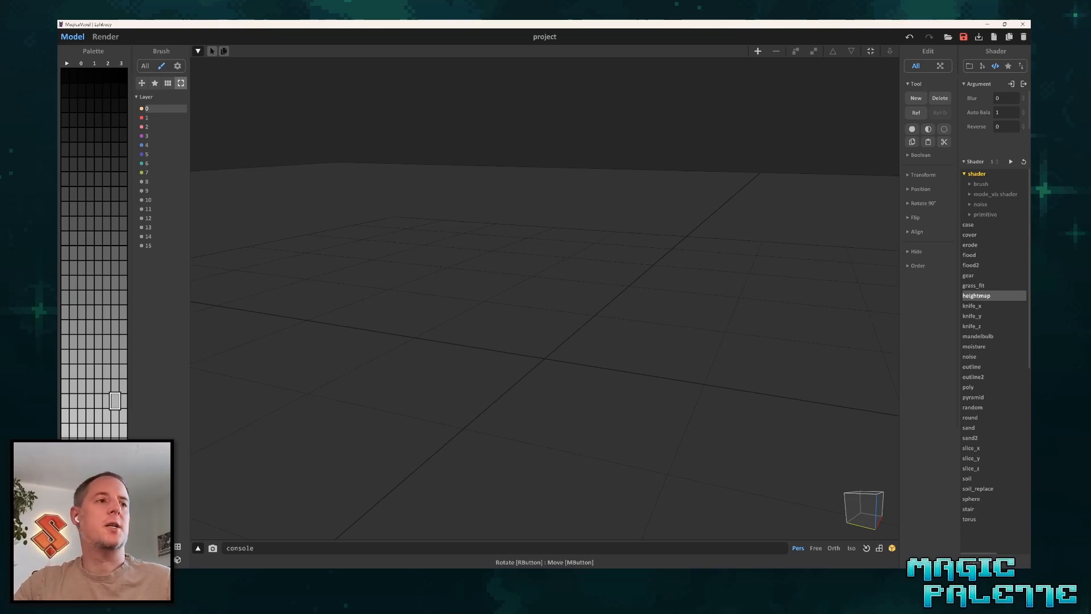
Bring the Canyon Height Map medium image from the Heightmap Samples folder into the scene using Import Project.
{"action": "key", "text": "alt+Tab"}
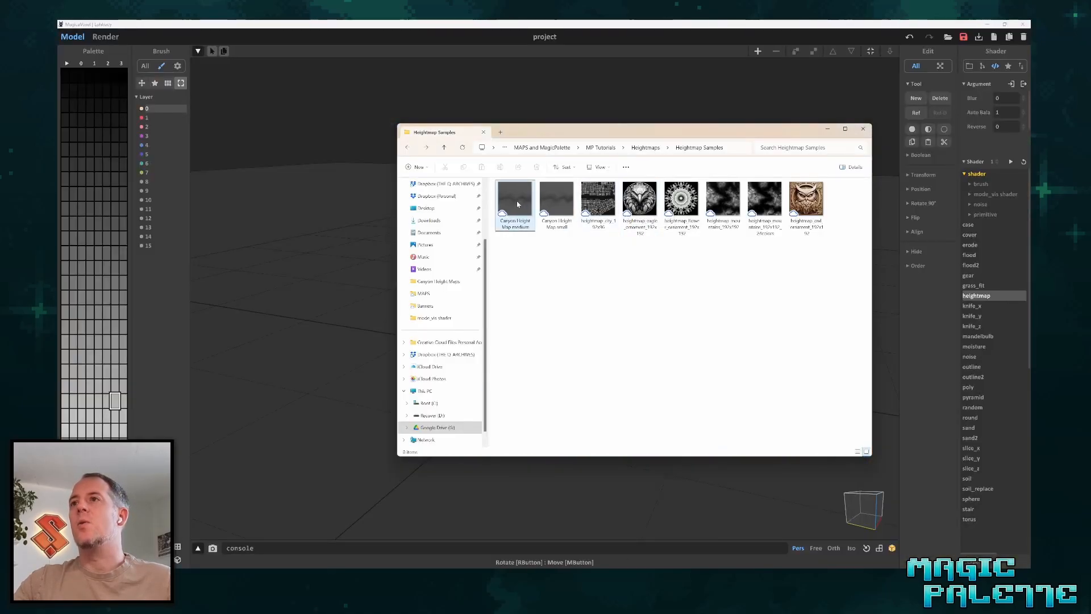
{"action": "left_click_drag", "start_coordinate": [525, 208], "coordinate": [286, 265]}
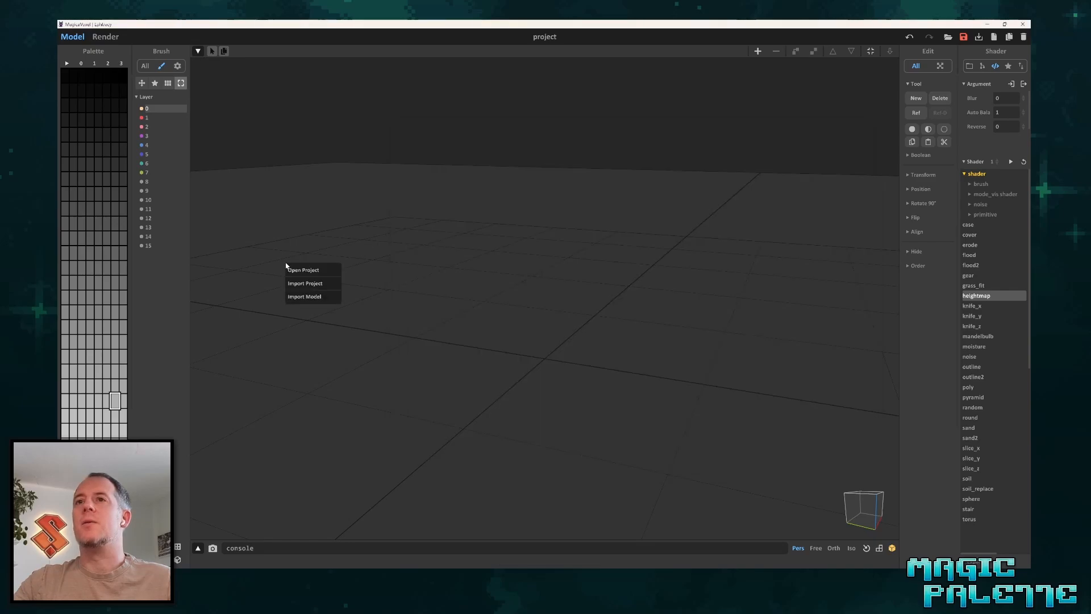
{"action": "left_click", "coordinate": [317, 284]}
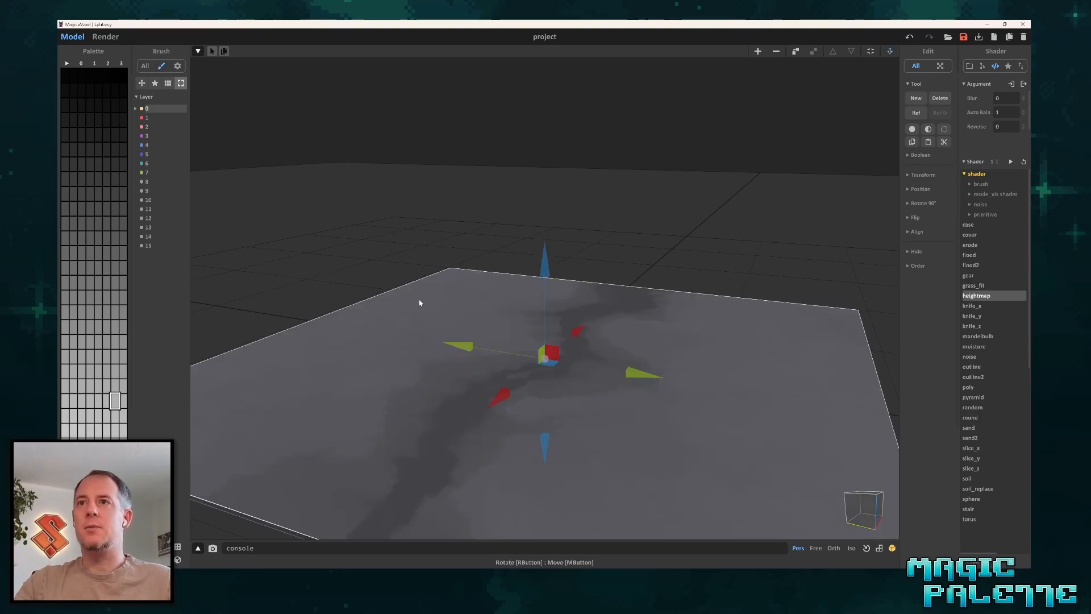
Turn on the grid display, inspect the imported canyon height map up close, and deselect it.
{"action": "scroll", "coordinate": [354, 260], "scroll_direction": "down", "scroll_amount": 5}
{"action": "right_click_drag", "start_coordinate": [354, 260], "coordinate": [411, 338]}
{"action": "middle_click_drag", "start_coordinate": [411, 338], "coordinate": [412, 301]}
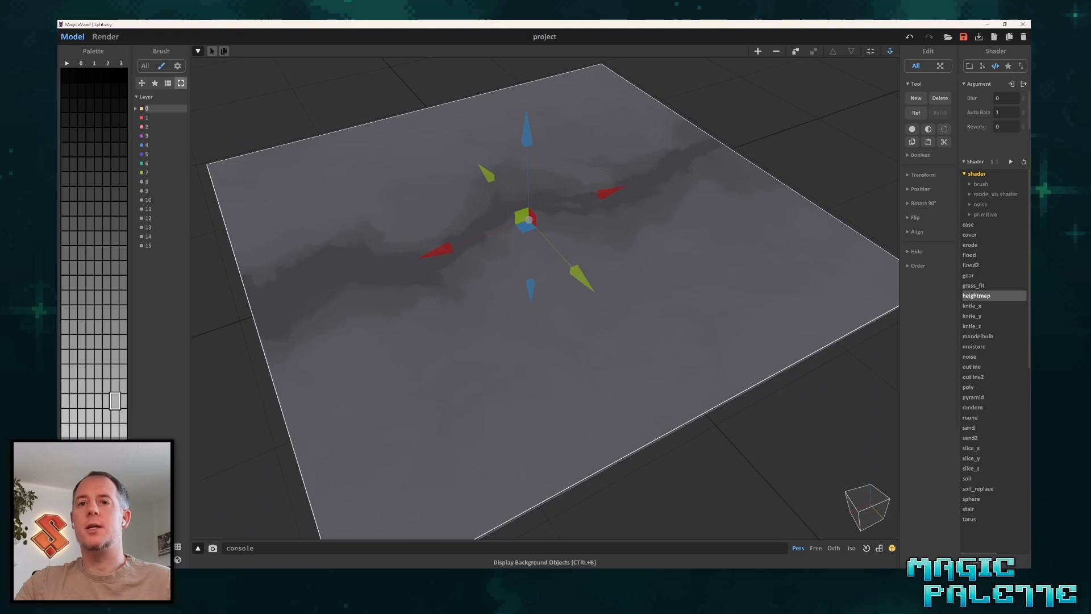
{"action": "left_click", "coordinate": [178, 546]}
{"action": "scroll", "coordinate": [412, 261], "scroll_direction": "up", "scroll_amount": 5}
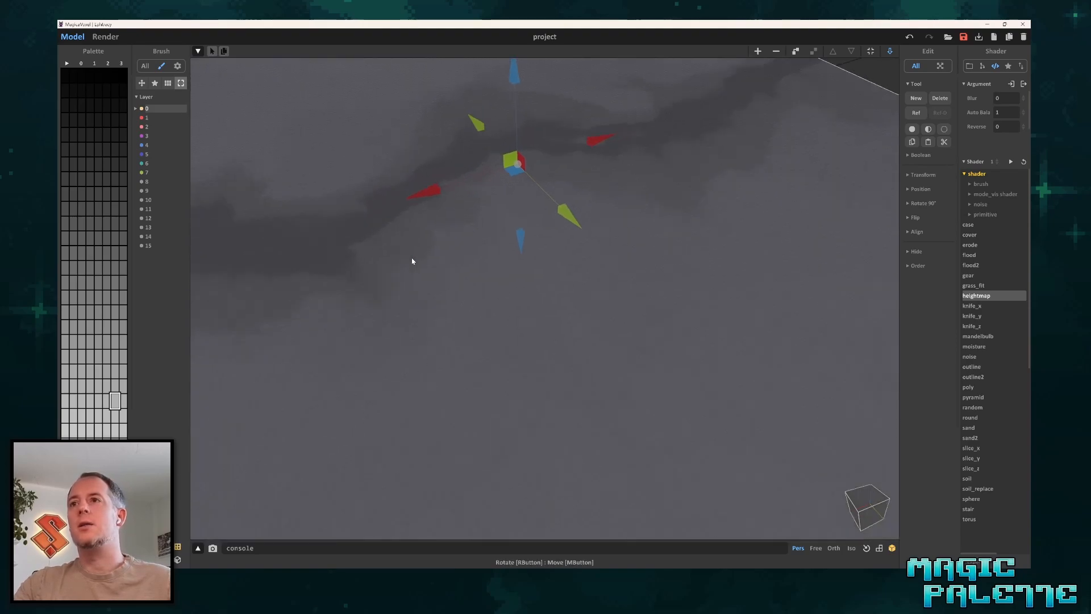
{"action": "right_click_drag", "start_coordinate": [425, 239], "coordinate": [473, 370]}
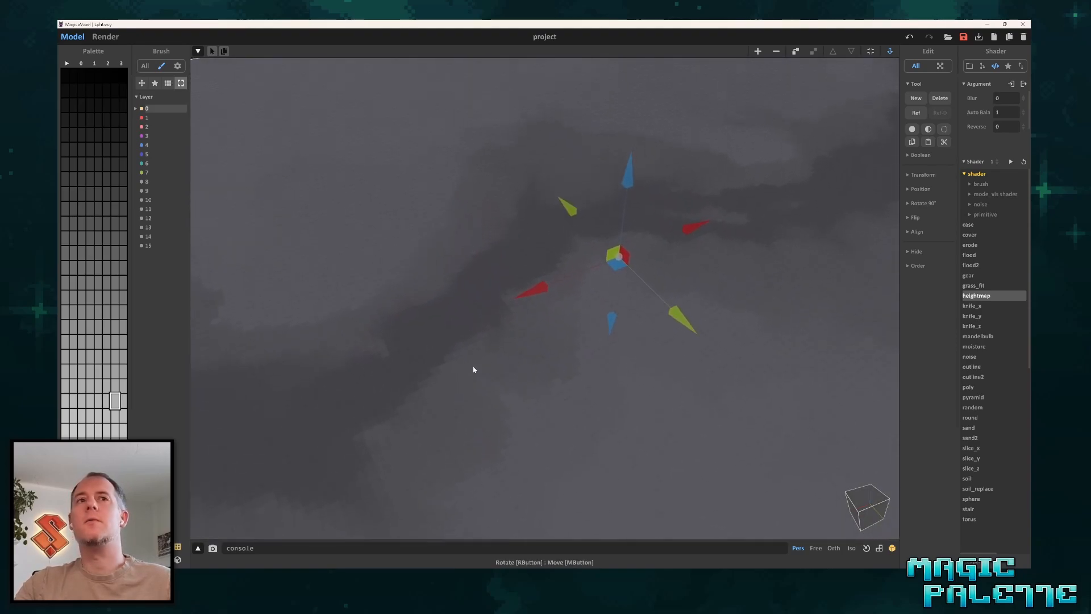
{"action": "scroll", "coordinate": [426, 356], "scroll_direction": "down", "scroll_amount": 5}
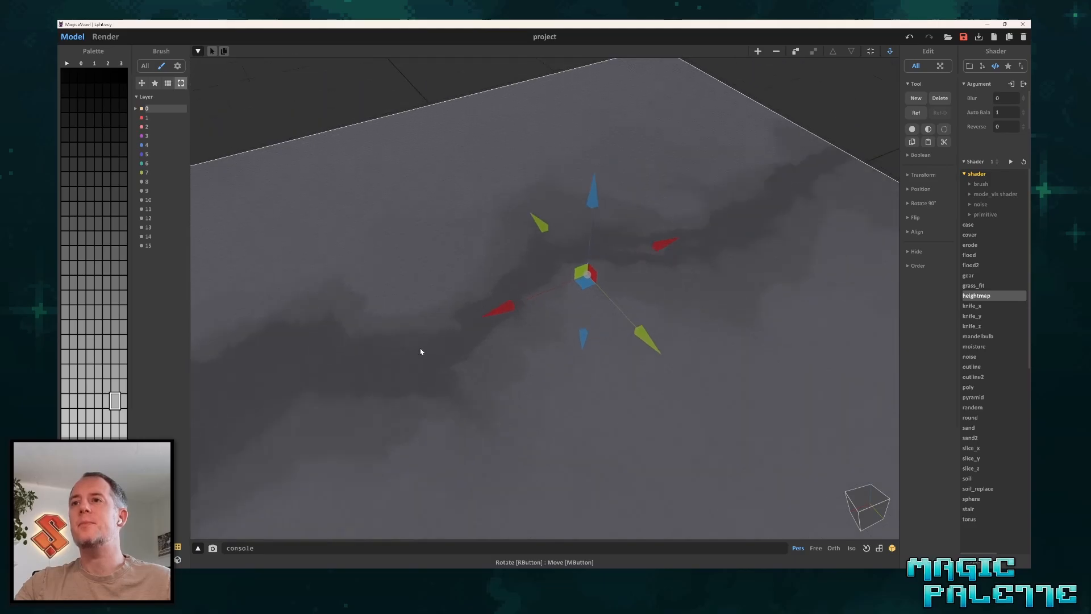
{"action": "middle_click_drag", "start_coordinate": [555, 335], "coordinate": [521, 321]}
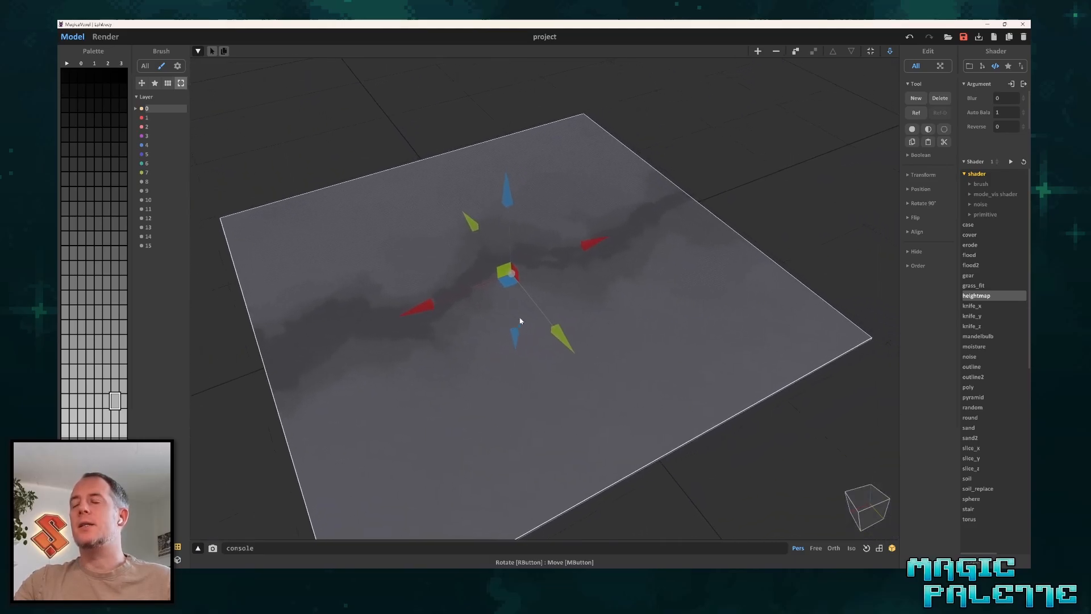
{"action": "left_click", "coordinate": [787, 152]}
{"action": "scroll", "coordinate": [635, 278], "scroll_direction": "down", "scroll_amount": 2}
{"action": "middle_click_drag", "start_coordinate": [596, 295], "coordinate": [582, 290]}
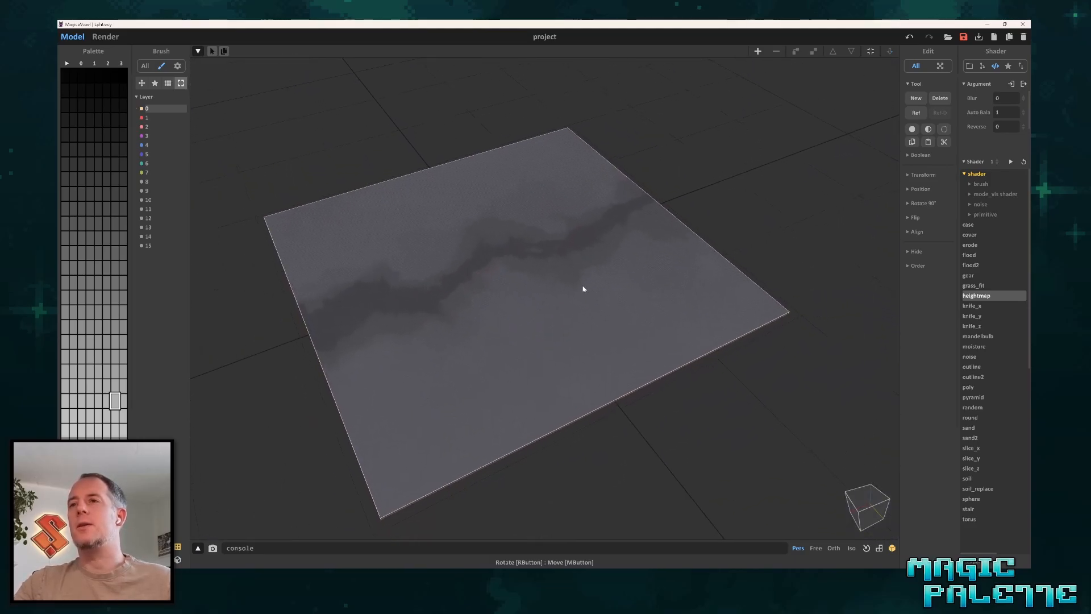
Open the canyon map for voxel editing and set its model size to 192 192 100.
{"action": "double_click", "coordinate": [533, 279]}
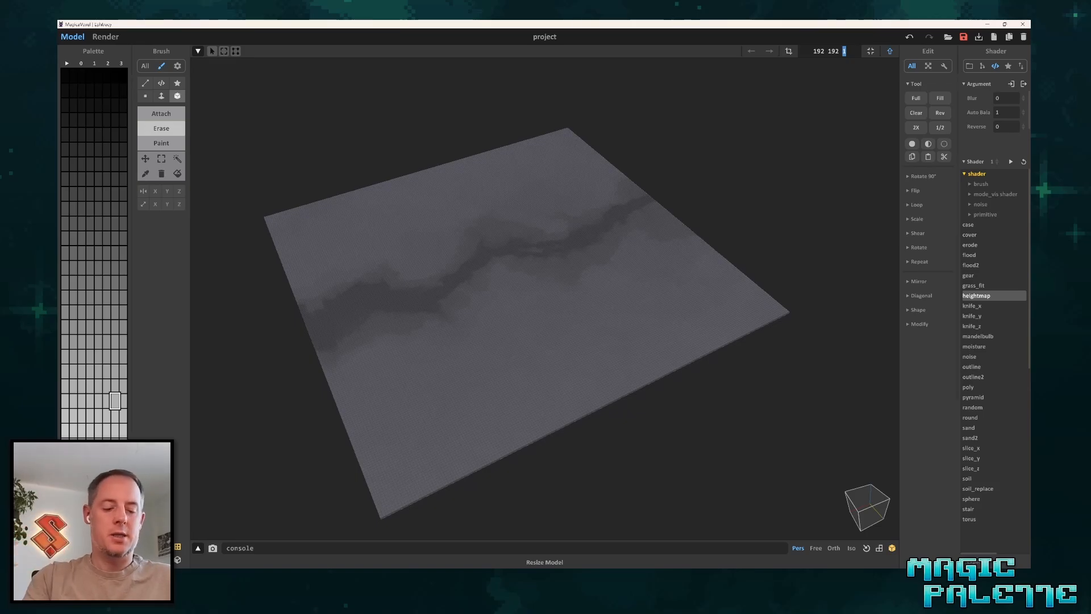
{"action": "type", "text": "100"}
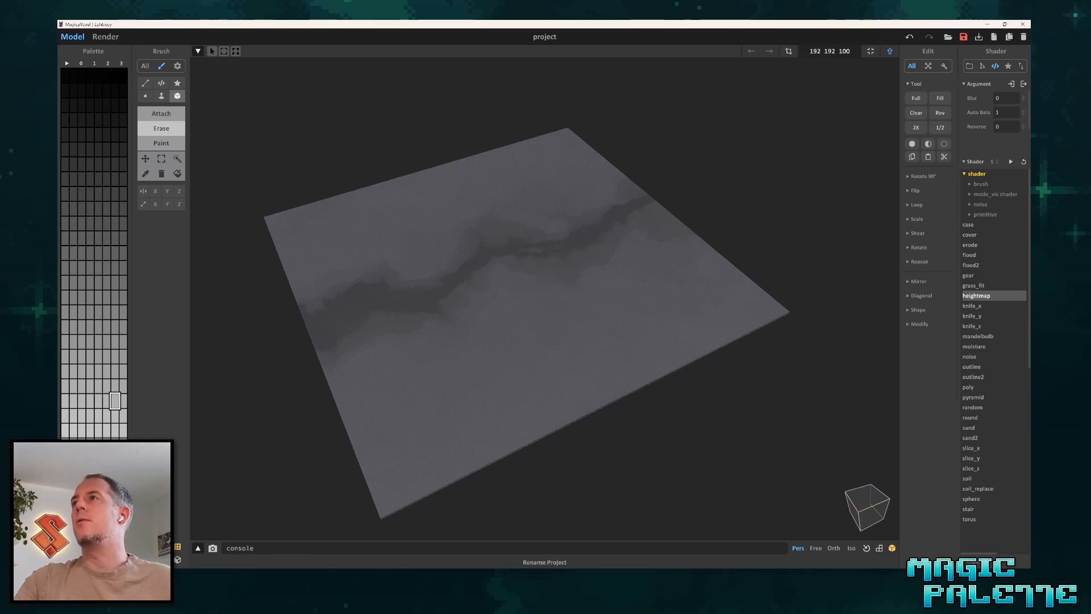
{"action": "left_click_drag", "start_coordinate": [838, 51], "coordinate": [808, 52]}
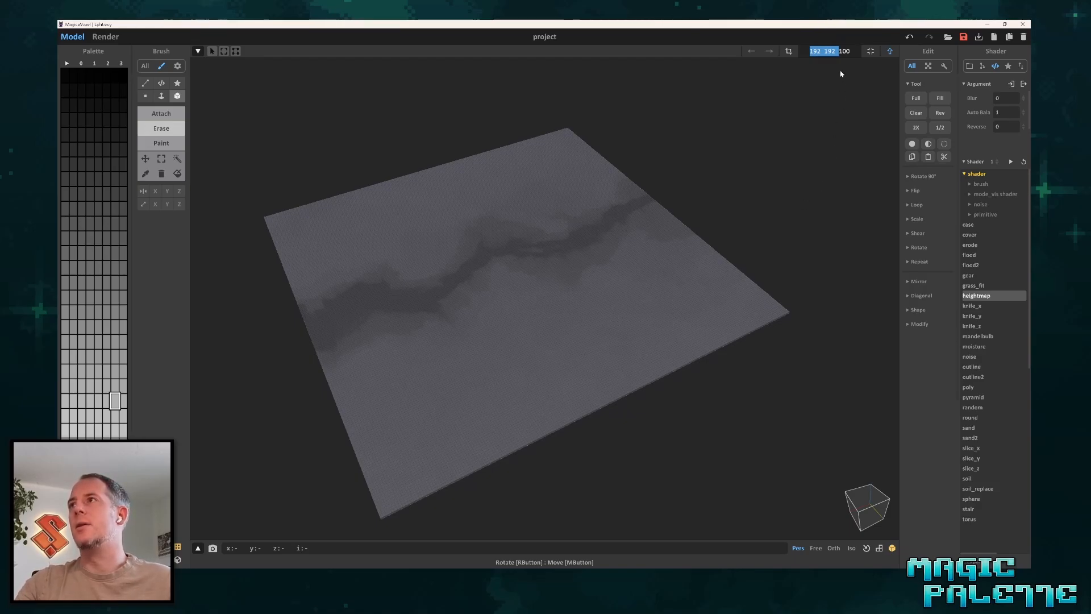
{"action": "left_click", "coordinate": [851, 51]}
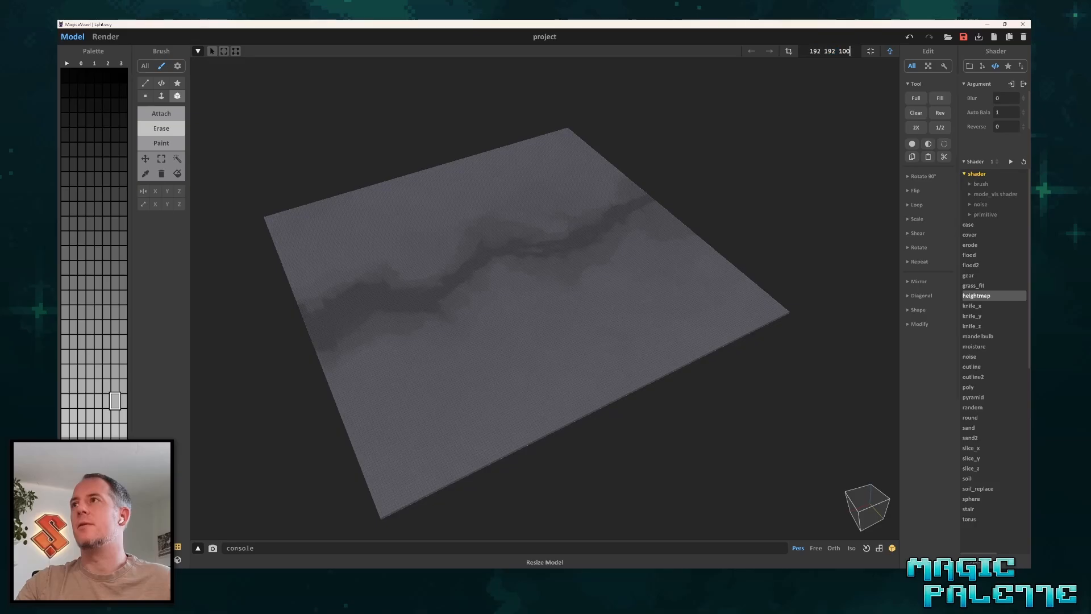
{"action": "scroll", "coordinate": [733, 243], "scroll_direction": "down", "scroll_amount": 3}
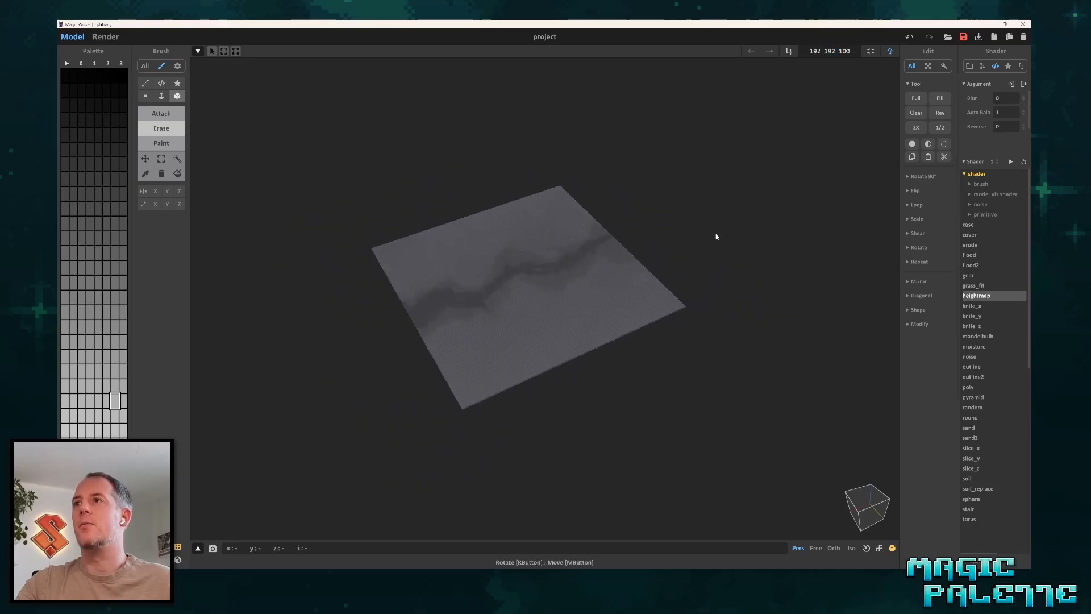
{"action": "key", "text": "Tab"}
{"action": "right_click_drag", "start_coordinate": [663, 247], "coordinate": [592, 290]}
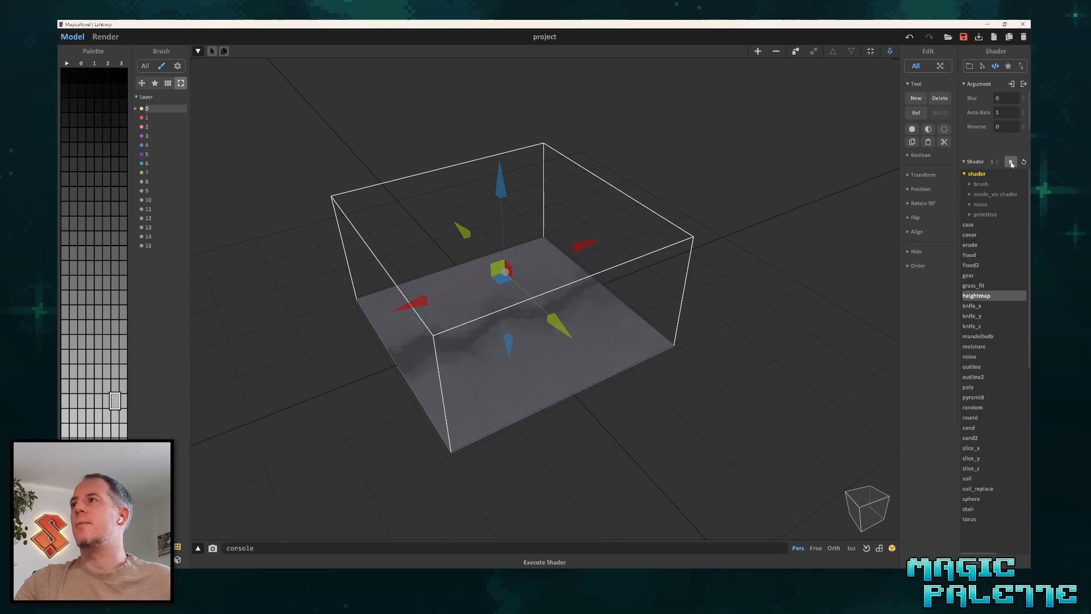
{"action": "key", "text": "Tab"}
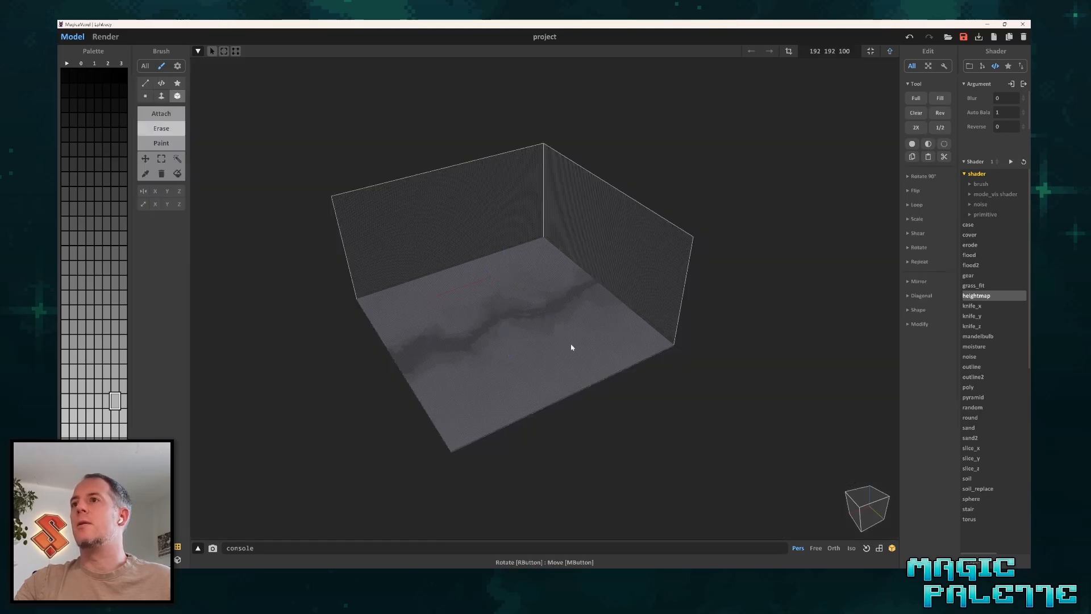
Run the heightmap shader on the canyon map and inspect the terrain from several angles.
{"action": "left_click", "coordinate": [1011, 163]}
{"action": "scroll", "coordinate": [488, 319], "scroll_direction": "up", "scroll_amount": 5}
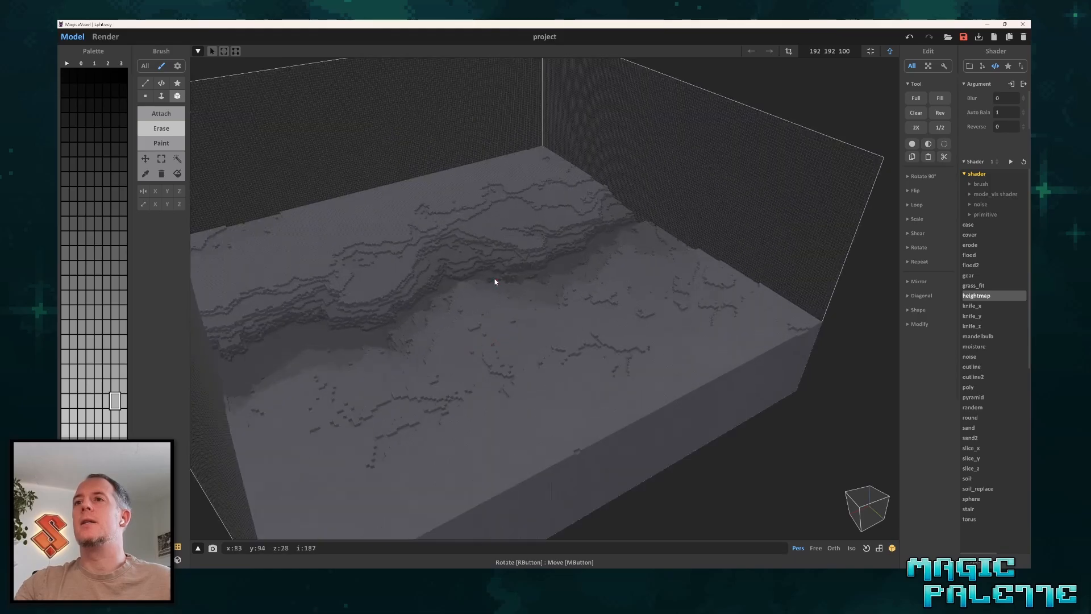
{"action": "right_click_drag", "start_coordinate": [495, 282], "coordinate": [509, 243]}
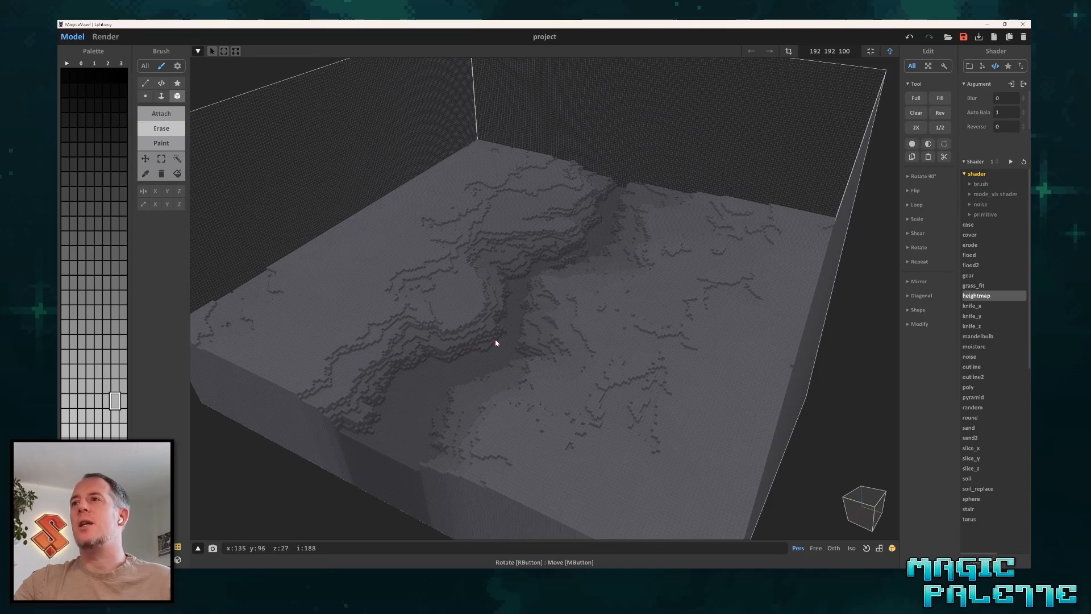
{"action": "right_click_drag", "start_coordinate": [495, 341], "coordinate": [642, 226]}
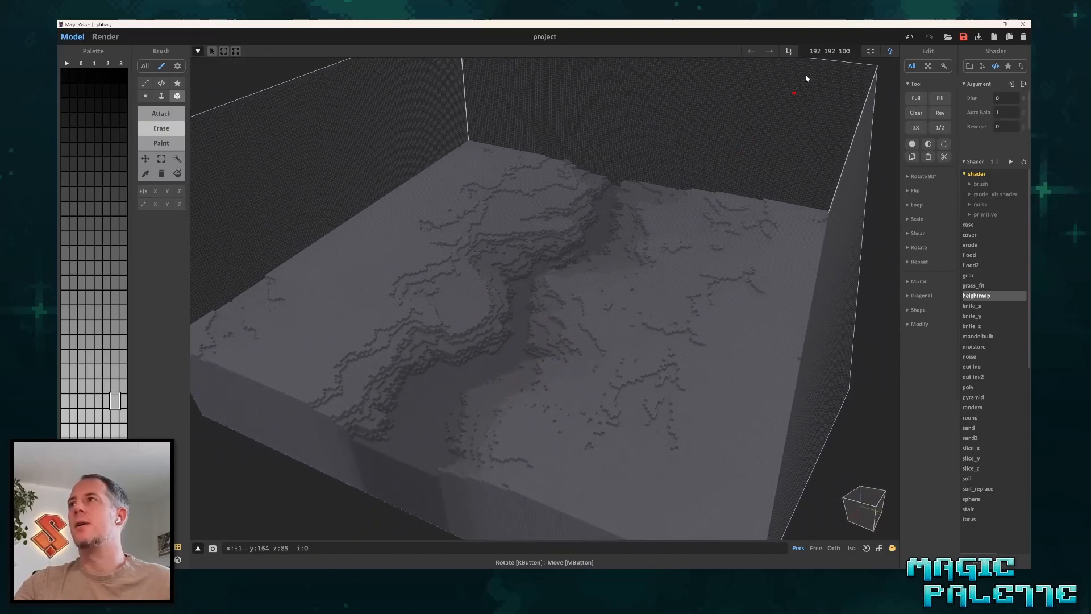
Increase the model's height to 200 voxels, making its size 192 192 200.
{"action": "left_click", "coordinate": [843, 51]}
{"action": "key", "text": "BackSpace"}
{"action": "type", "text": "2"}
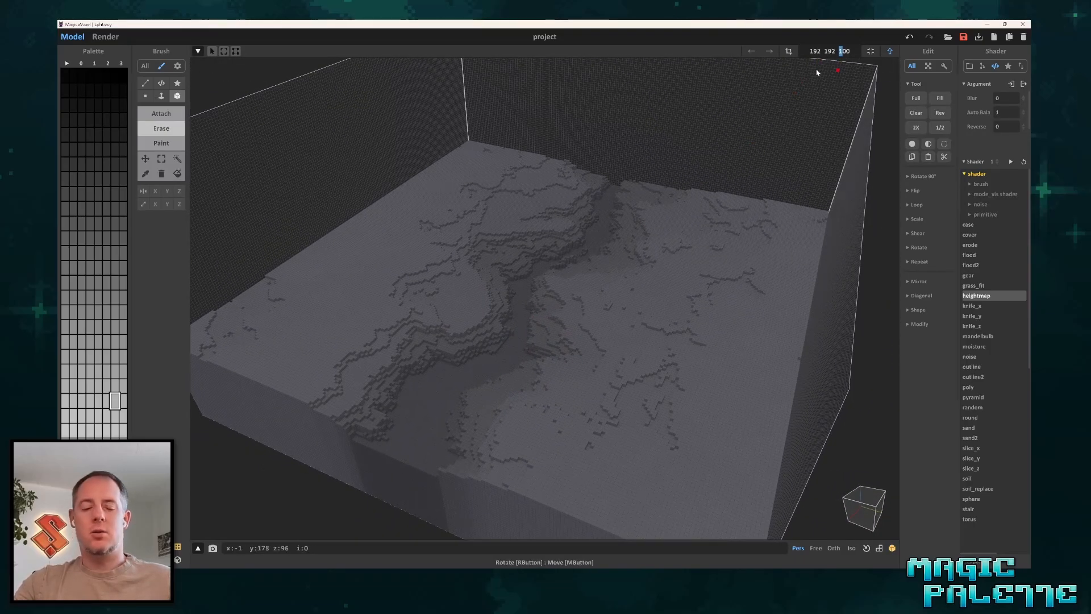
{"action": "key", "text": "Return"}
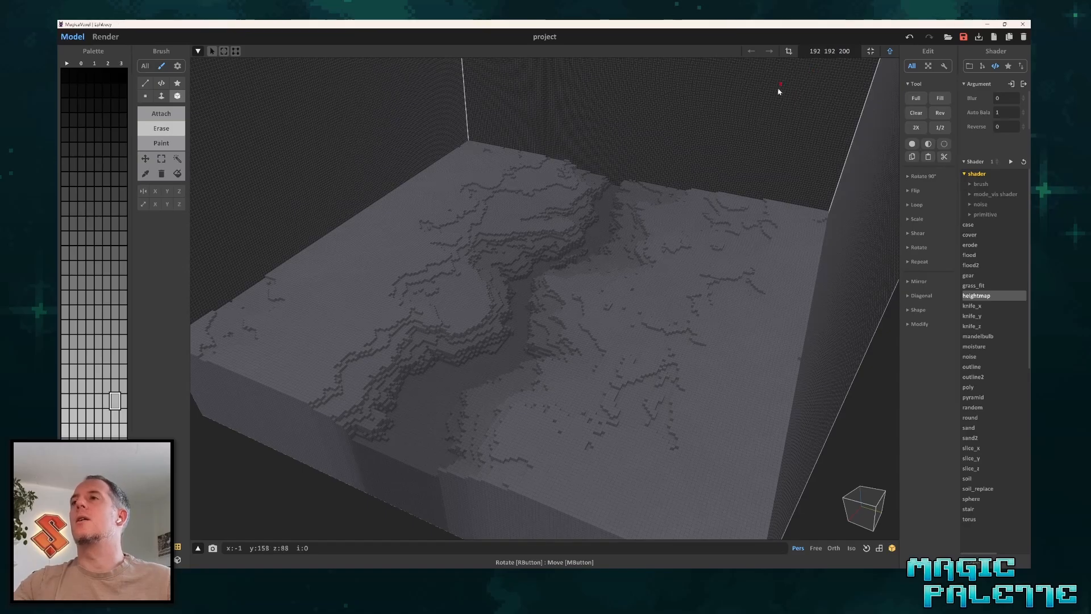
{"action": "scroll", "coordinate": [628, 176], "scroll_direction": "down", "scroll_amount": 2}
{"action": "middle_click_drag", "start_coordinate": [630, 177], "coordinate": [627, 224]}
{"action": "right_click_drag", "start_coordinate": [627, 223], "coordinate": [557, 201]}
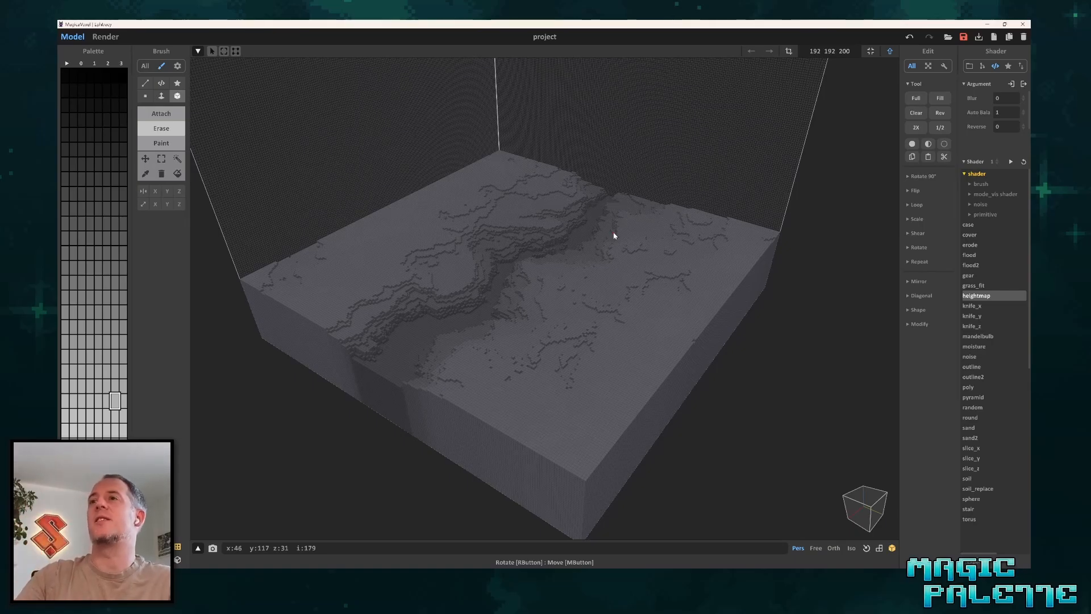
{"action": "scroll", "coordinate": [613, 236], "scroll_direction": "down", "scroll_amount": 10}
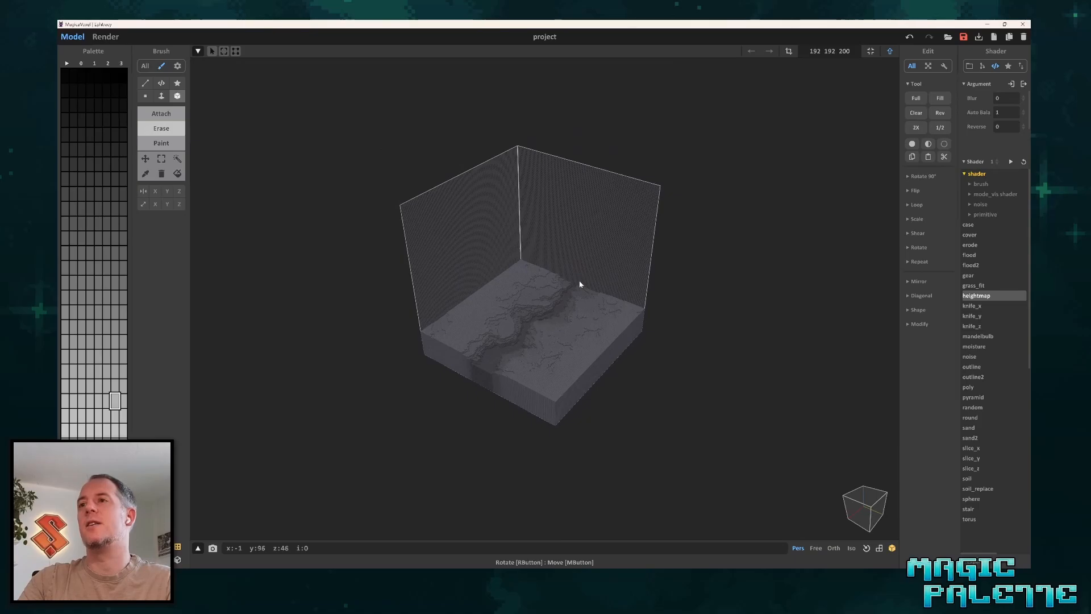
{"action": "scroll", "coordinate": [620, 307], "scroll_direction": "up", "scroll_amount": 4}
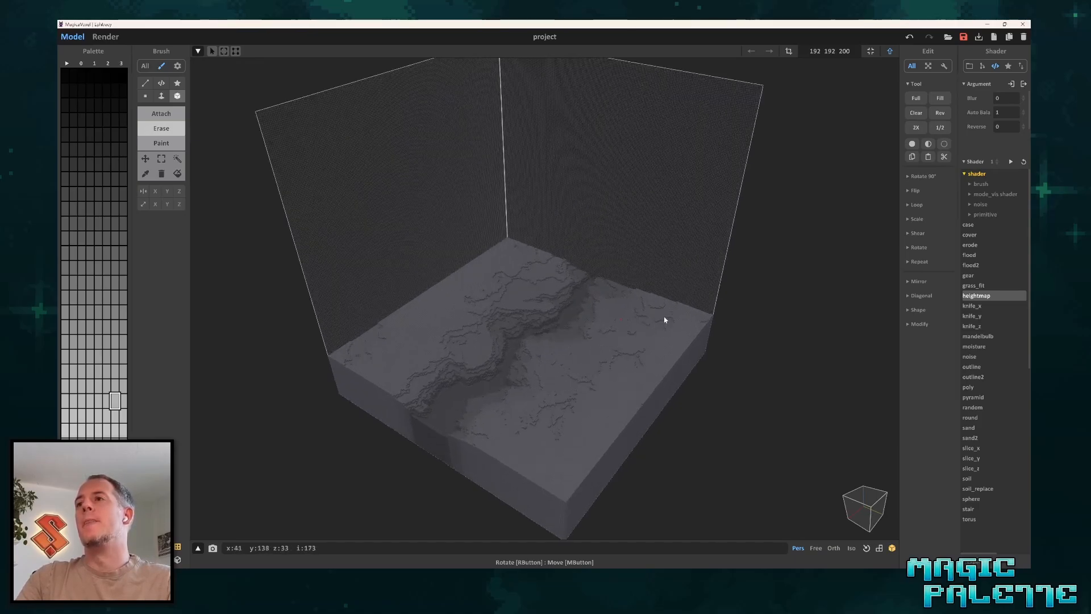
{"action": "middle_click_drag", "start_coordinate": [694, 333], "coordinate": [696, 307]}
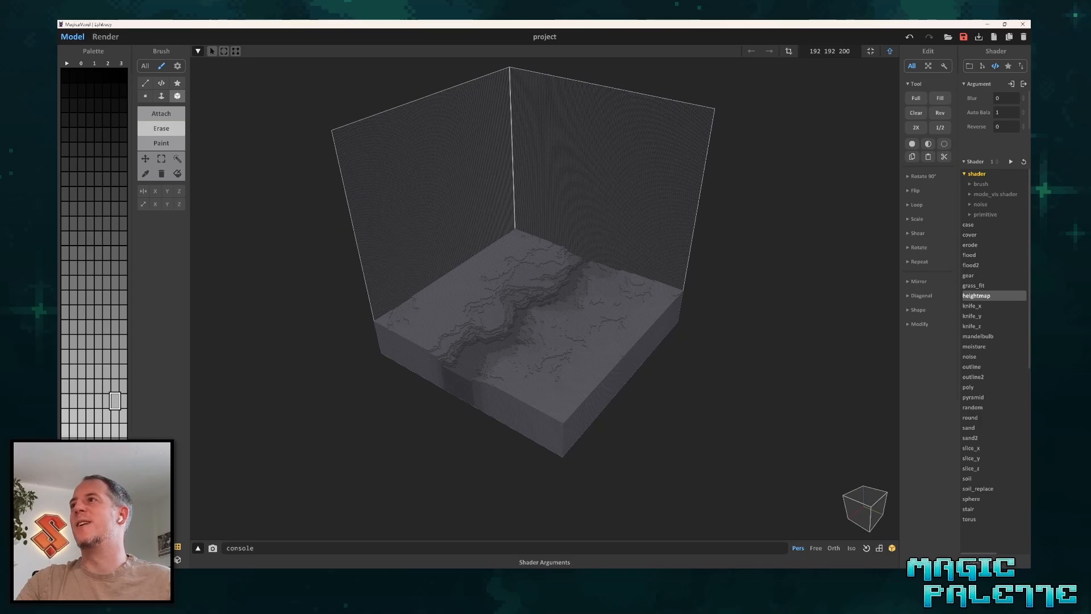
Run the heightmap shader again on the taller model and examine the canyon up close.
{"action": "left_click", "coordinate": [1010, 162]}
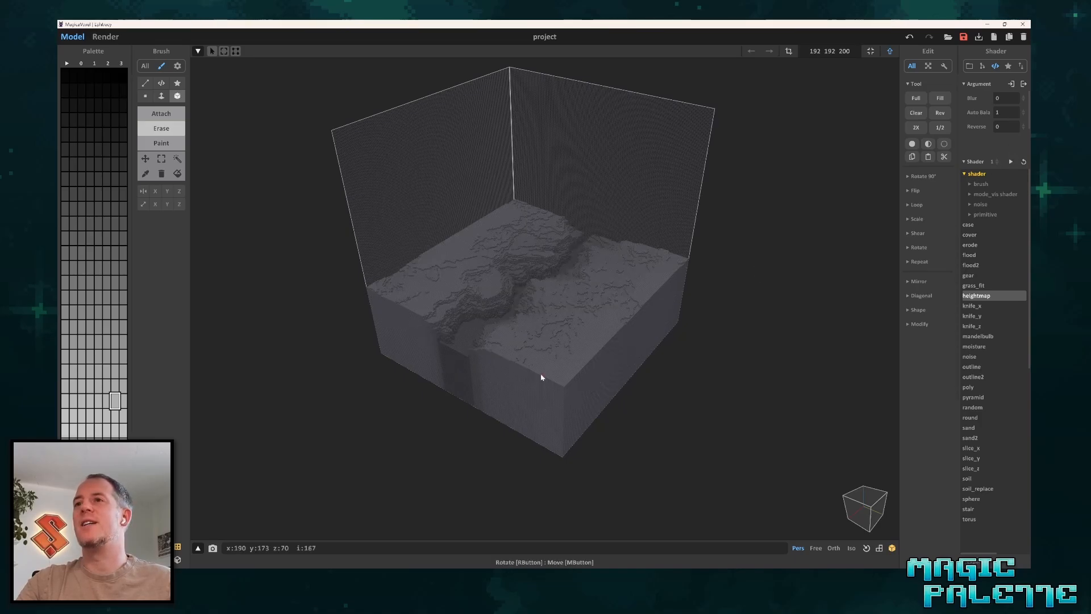
{"action": "scroll", "coordinate": [540, 358], "scroll_direction": "up", "scroll_amount": 5}
{"action": "mouse_move", "coordinate": [541, 341]}
{"action": "right_mouse_down"}
{"action": "mouse_move", "coordinate": [619, 341]}
{"action": "mouse_move", "coordinate": [587, 312]}
{"action": "mouse_move", "coordinate": [534, 334]}
{"action": "right_mouse_up"}
{"action": "scroll", "coordinate": [516, 334], "scroll_direction": "up", "scroll_amount": 4}
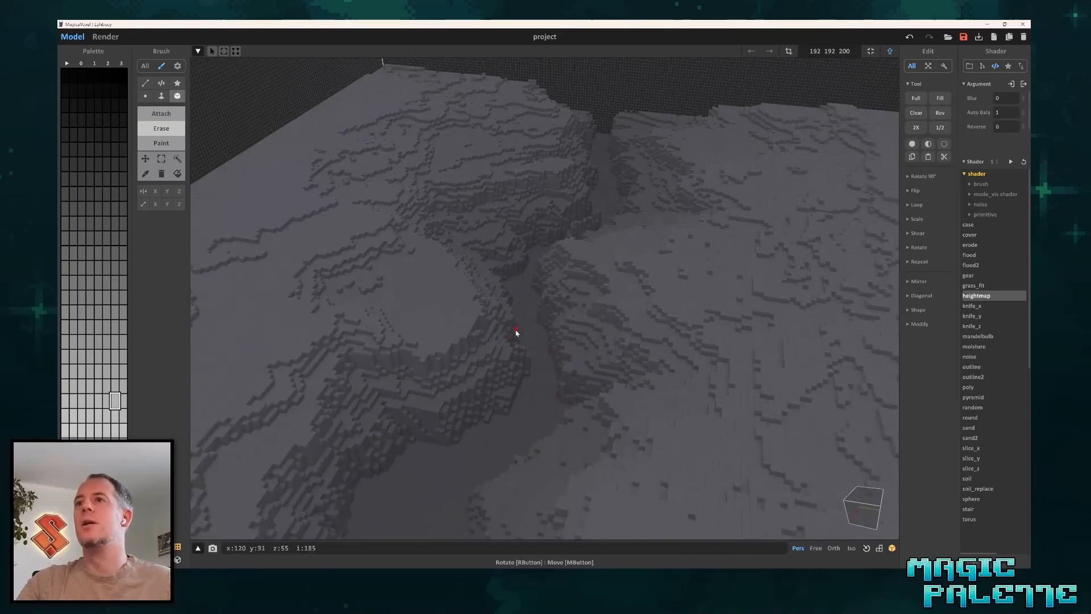
{"action": "scroll", "coordinate": [516, 333], "scroll_direction": "down", "scroll_amount": 5}
{"action": "scroll", "coordinate": [504, 295], "scroll_direction": "down", "scroll_amount": 2}
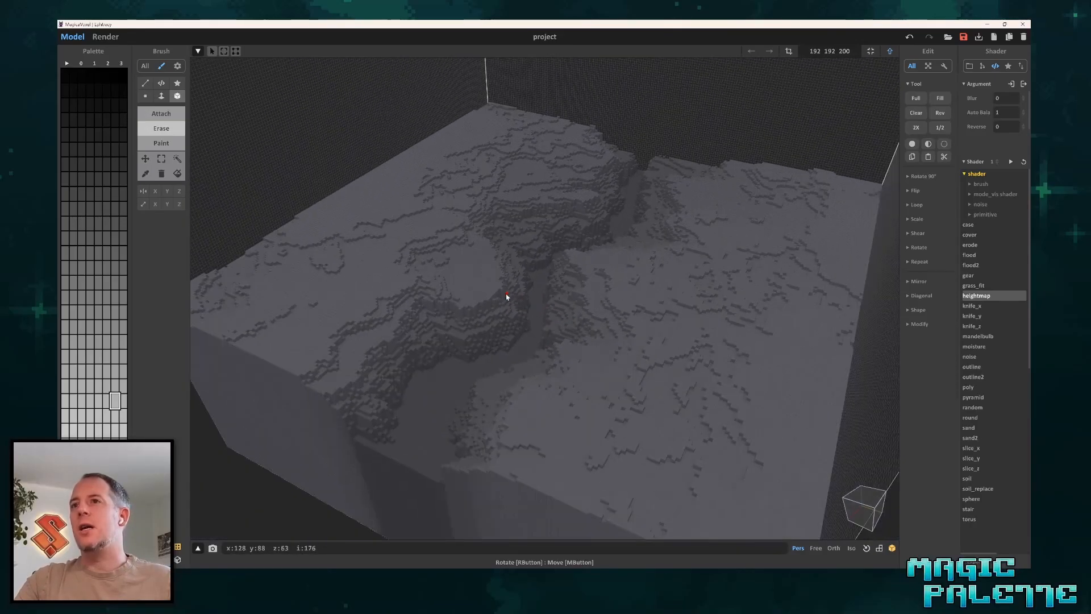
{"action": "right_click_drag", "start_coordinate": [506, 296], "coordinate": [642, 227]}
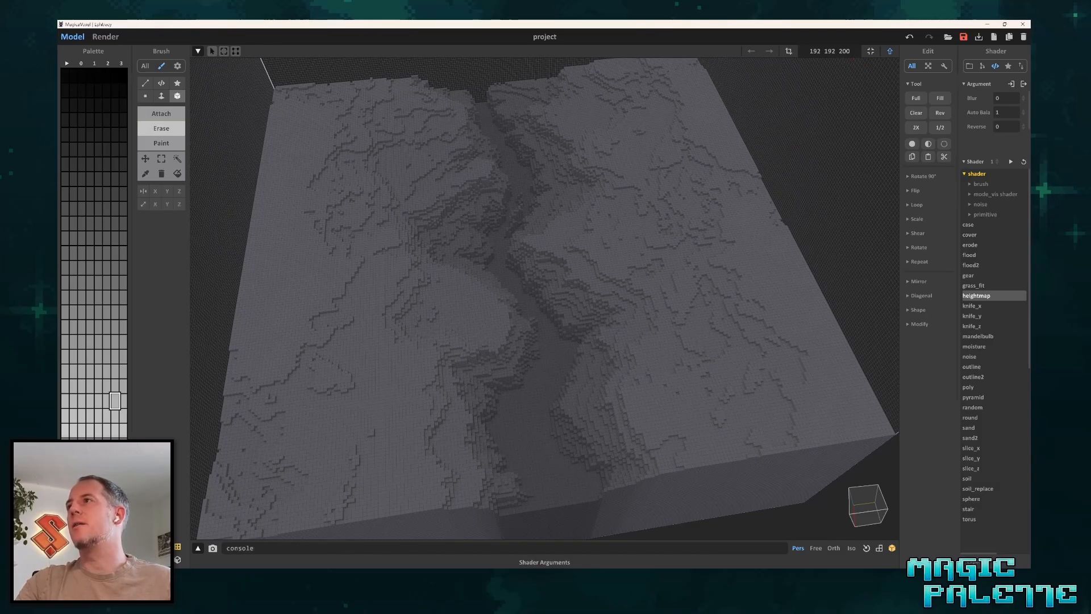
Set the heightmap shader's Blur to 2, run it again and inspect the canyon walls.
{"action": "left_click", "coordinate": [981, 100]}
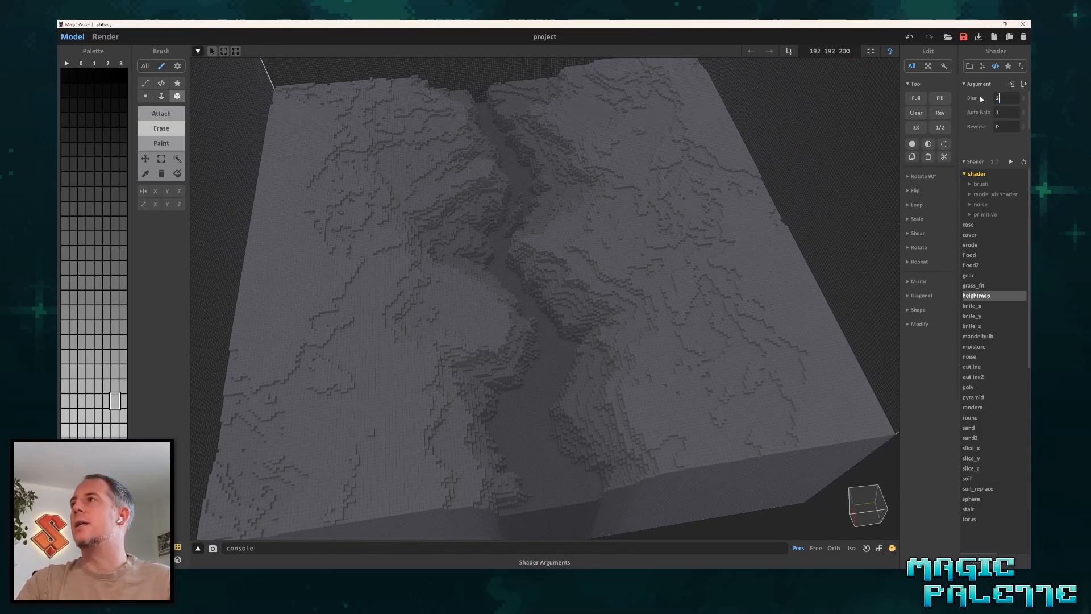
{"action": "left_click", "coordinate": [1010, 162]}
{"action": "scroll", "coordinate": [485, 324], "scroll_direction": "up", "scroll_amount": 10}
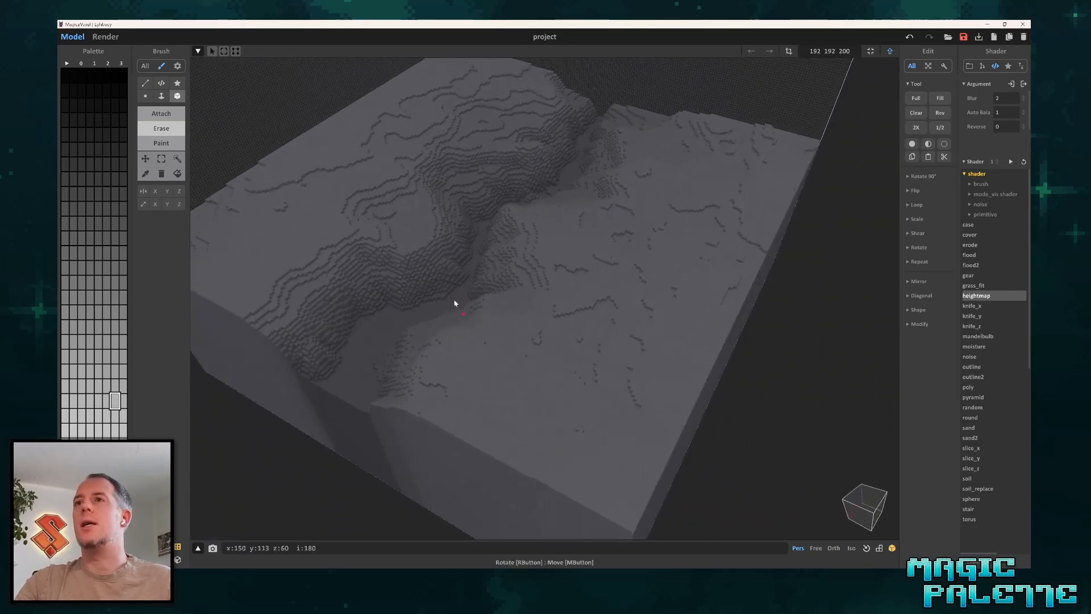
{"action": "mouse_move", "coordinate": [427, 241]}
{"action": "right_mouse_down"}
{"action": "mouse_move", "coordinate": [496, 275]}
{"action": "mouse_move", "coordinate": [288, 269]}
{"action": "mouse_move", "coordinate": [284, 254]}
{"action": "mouse_move", "coordinate": [322, 292]}
{"action": "mouse_move", "coordinate": [369, 250]}
{"action": "mouse_move", "coordinate": [412, 273]}
{"action": "mouse_move", "coordinate": [407, 246]}
{"action": "right_mouse_up"}
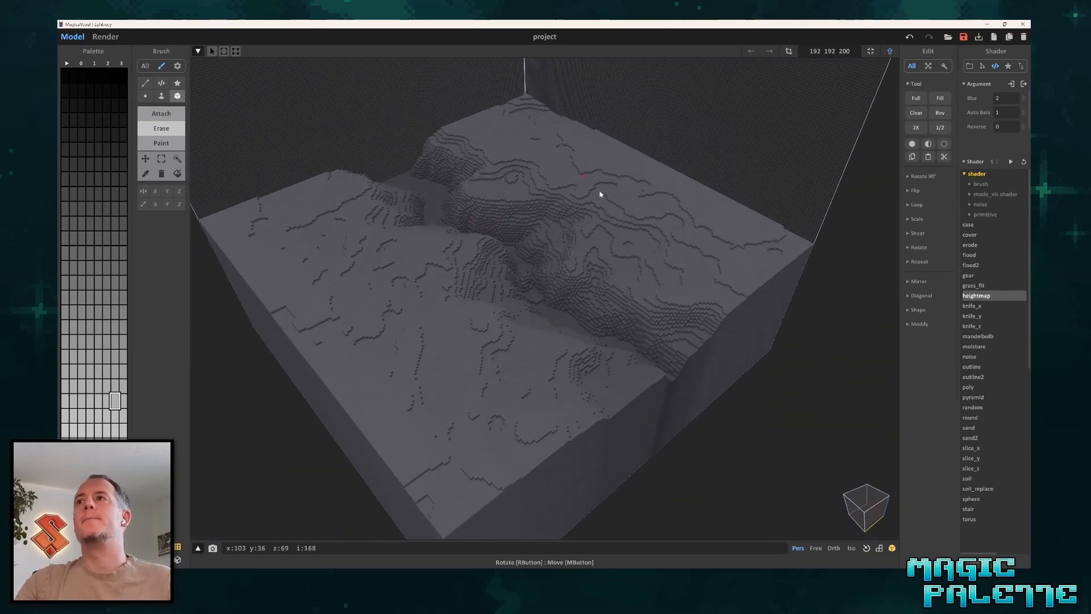
Preview the terrain render, then leave voxel editing for the world view and render the terrain from a new angle.
{"action": "left_click", "coordinate": [106, 37]}
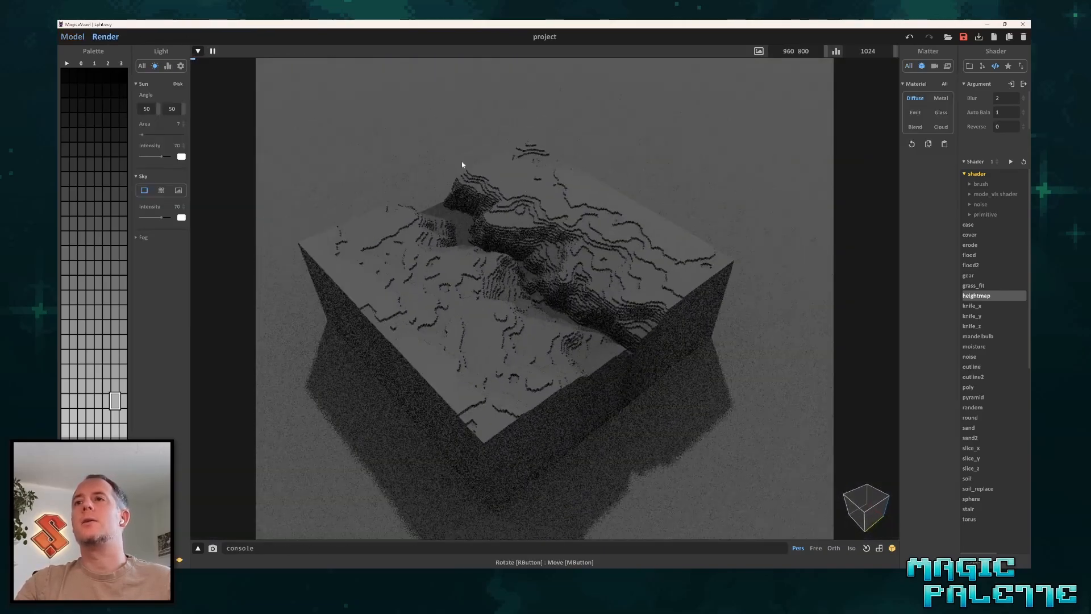
{"action": "left_click", "coordinate": [72, 36]}
{"action": "right_click_drag", "start_coordinate": [432, 222], "coordinate": [573, 205]}
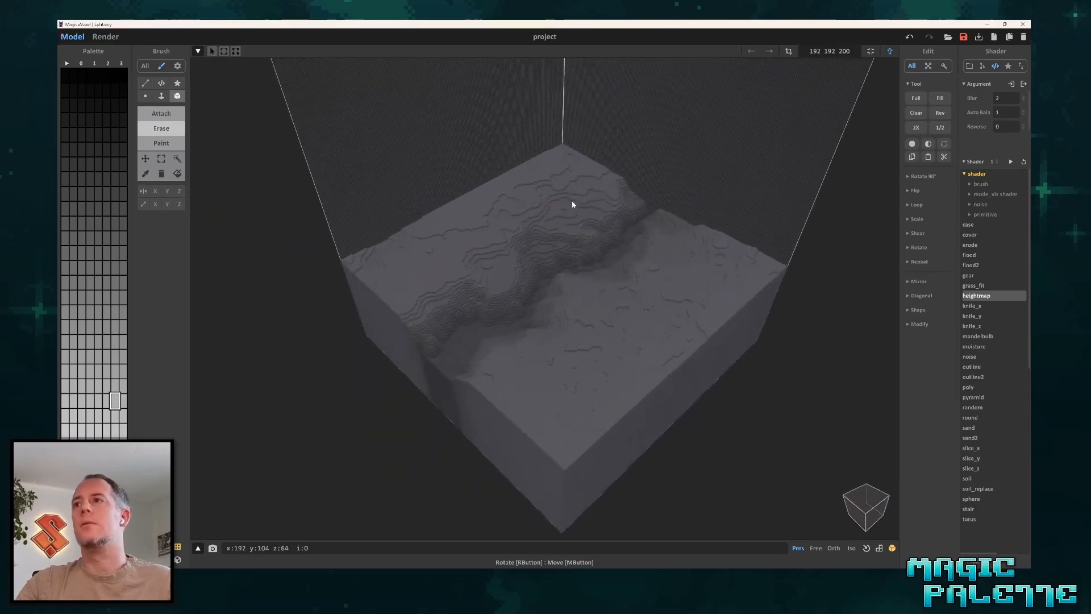
{"action": "key", "text": "Tab"}
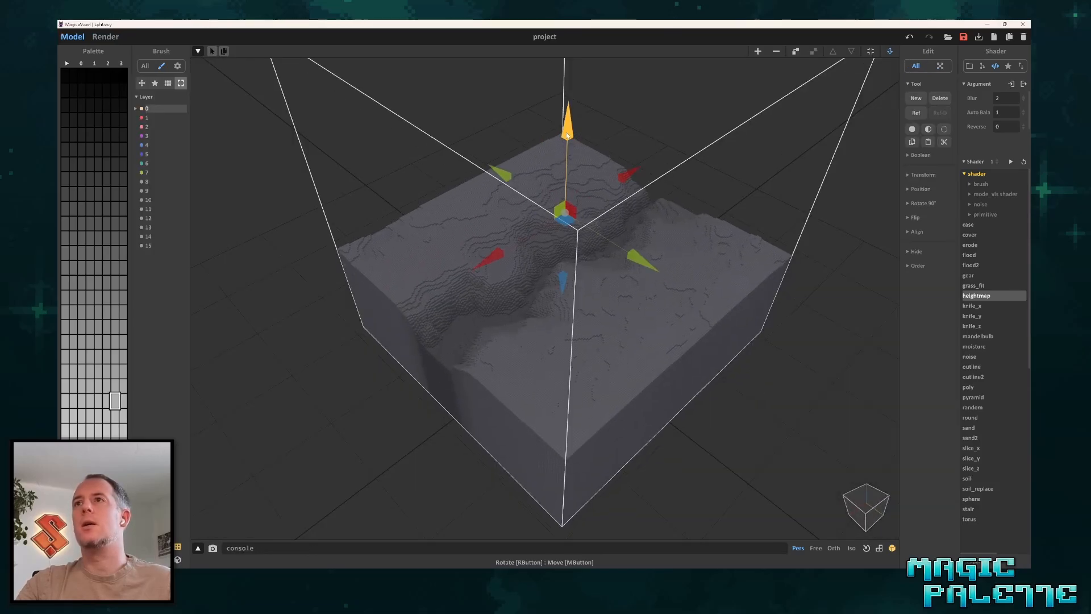
{"action": "left_click", "coordinate": [106, 37]}
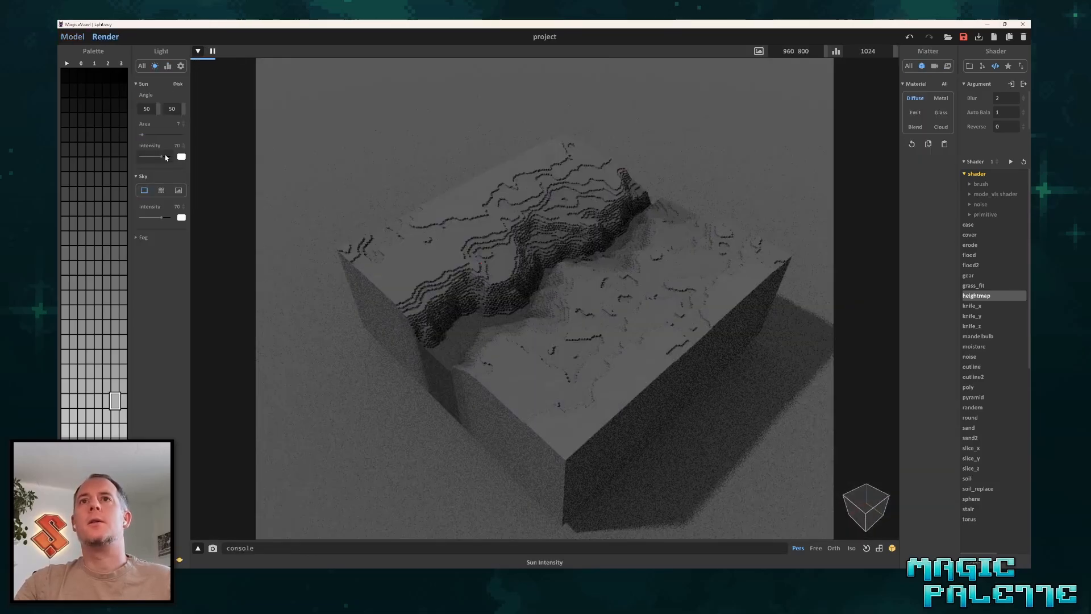
Brighten the render lighting with sun area 100, sun intensity 112 and sky intensity 100.
{"action": "left_click_drag", "start_coordinate": [166, 158], "coordinate": [183, 134]}
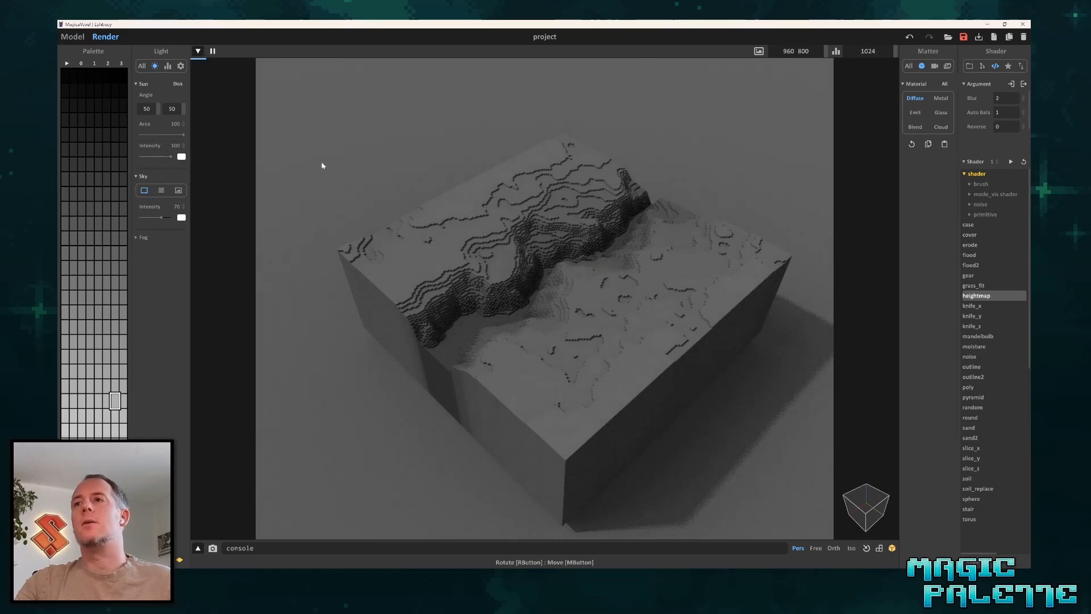
{"action": "right_click_drag", "start_coordinate": [322, 166], "coordinate": [491, 219]}
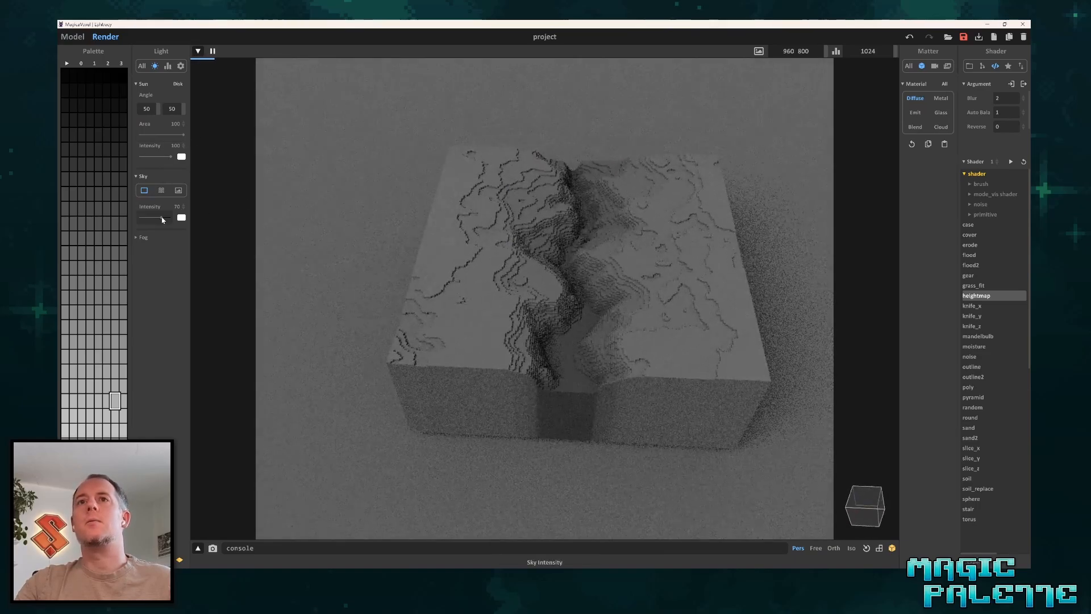
{"action": "left_click_drag", "start_coordinate": [163, 218], "coordinate": [172, 217]}
{"action": "left_click_drag", "start_coordinate": [184, 145], "coordinate": [184, 126]}
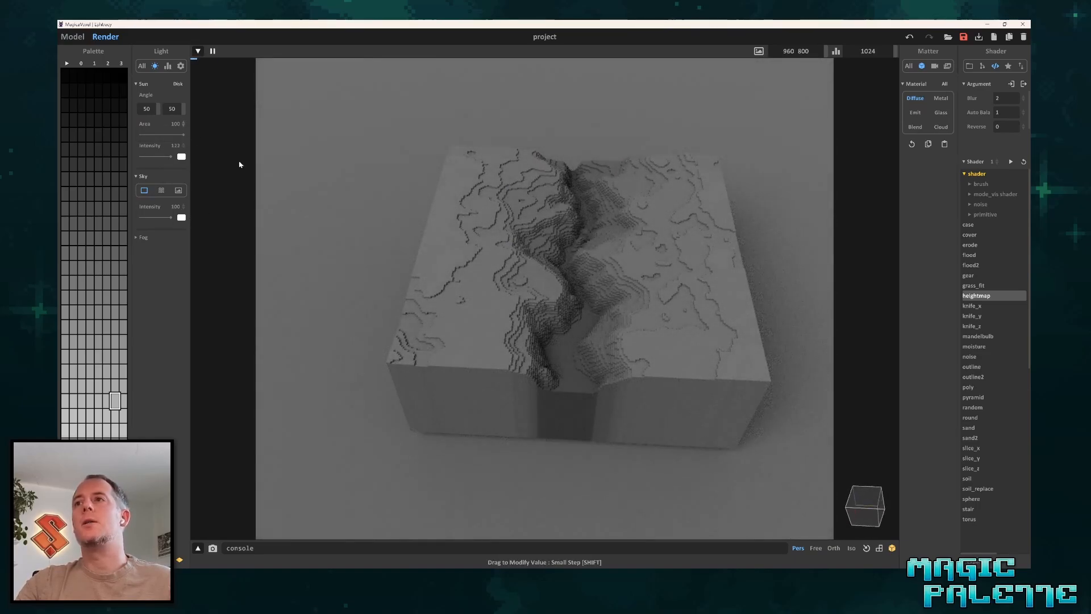
{"action": "right_click_drag", "start_coordinate": [555, 309], "coordinate": [550, 292]}
Set the render resolution to 2000 2000 and reframe the canyon terrain in the rendered image.
{"action": "left_click", "coordinate": [795, 51]}
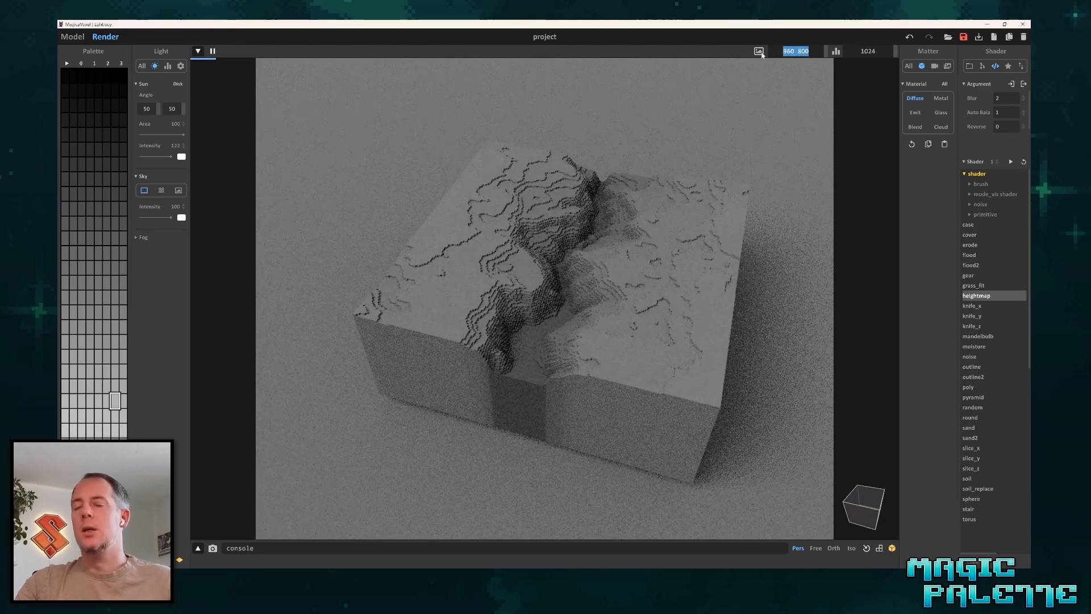
{"action": "type", "text": "2000 2000"}
{"action": "key", "text": "Return"}
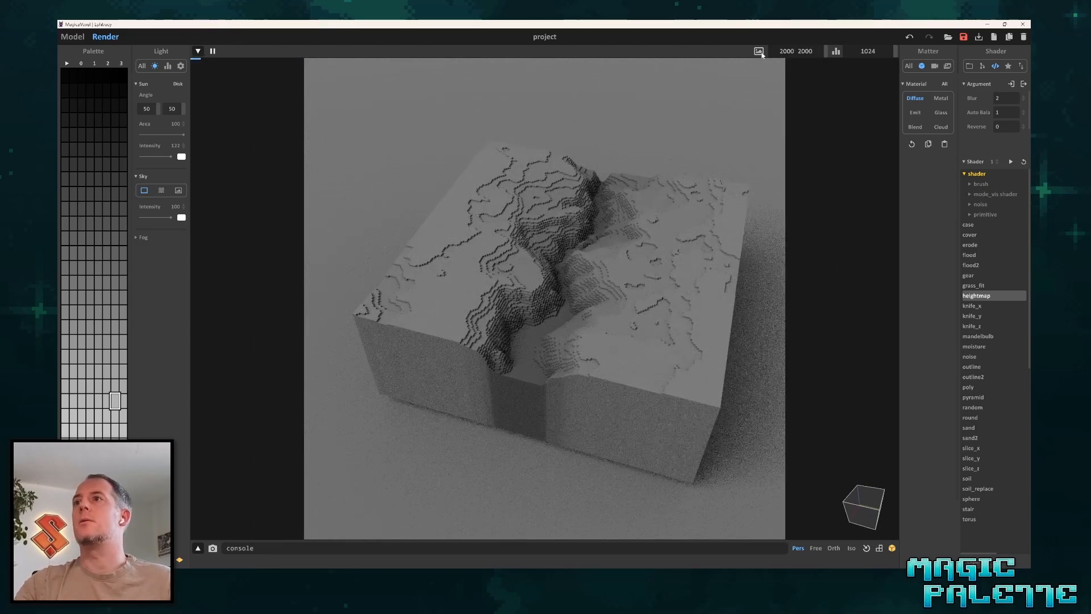
{"action": "right_click_drag", "start_coordinate": [605, 335], "coordinate": [568, 304]}
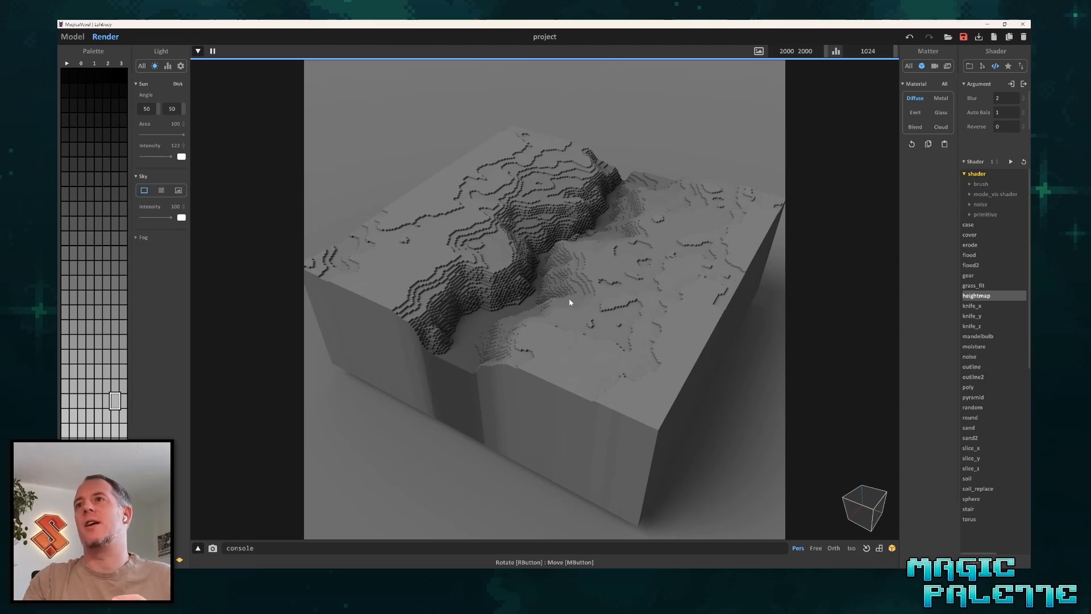
{"action": "scroll", "coordinate": [544, 253], "scroll_direction": "down", "scroll_amount": 3}
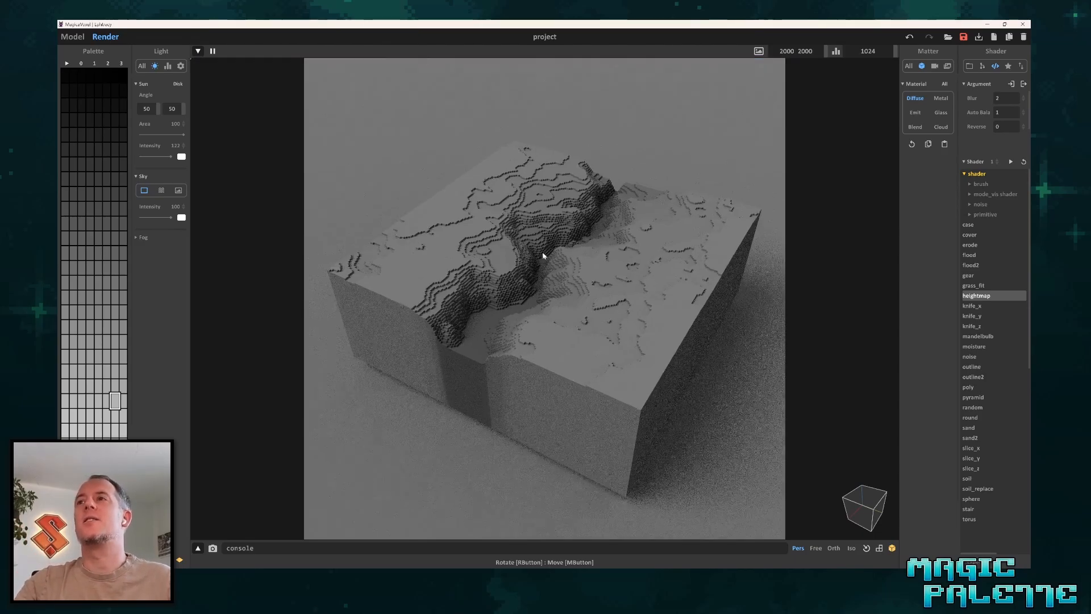
Return to the modelling view and deselect the canyon terrain.
{"action": "left_click", "coordinate": [73, 37]}
{"action": "left_click", "coordinate": [747, 312]}
{"action": "scroll", "coordinate": [739, 311], "scroll_direction": "down", "scroll_amount": 4}
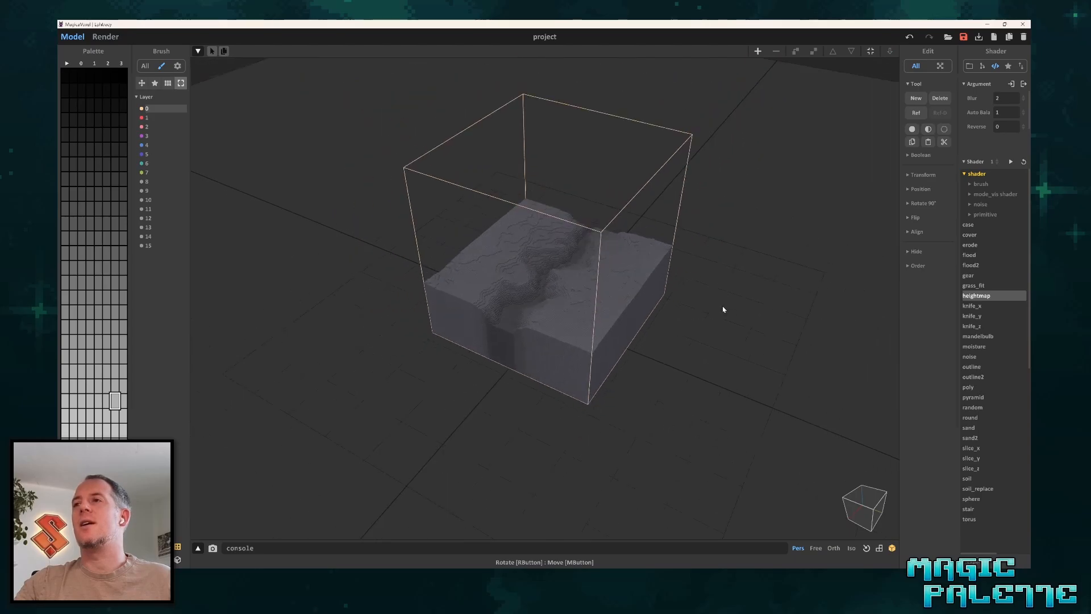
Import the city heightmap image (192x96) from the Heightmap Samples folder into the scene with the canyon terrain.
{"action": "middle_click_drag", "start_coordinate": [723, 308], "coordinate": [666, 297]}
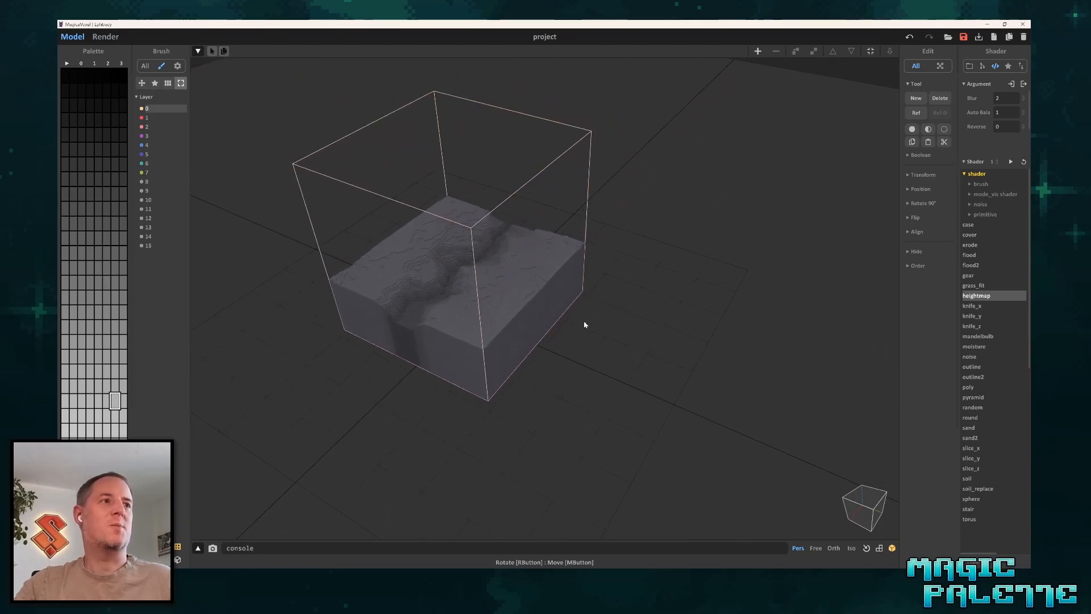
{"action": "right_click_drag", "start_coordinate": [610, 356], "coordinate": [720, 349]}
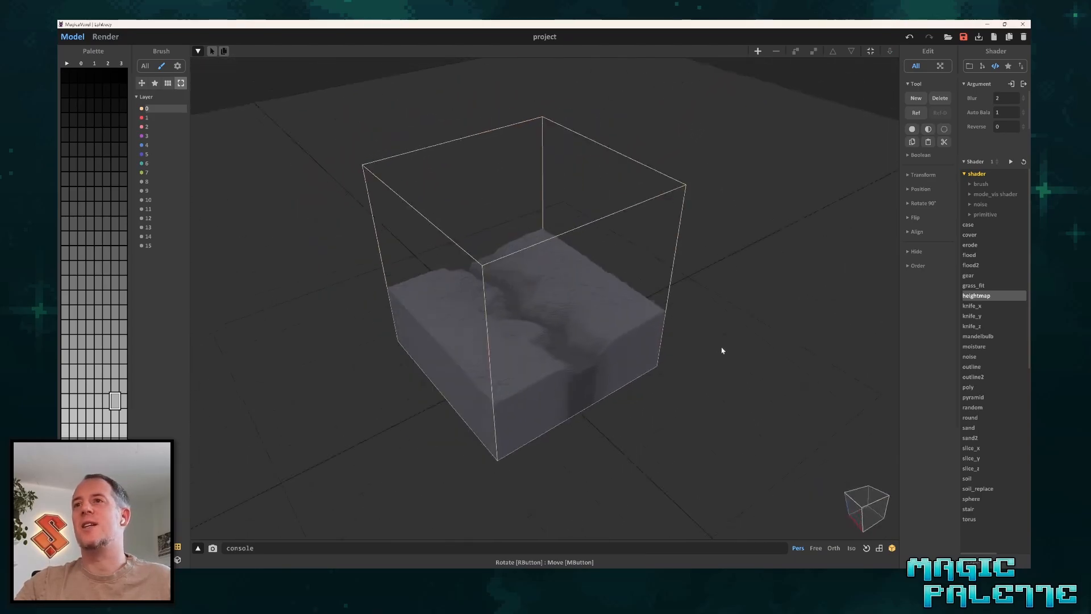
{"action": "scroll", "coordinate": [571, 395], "scroll_direction": "up", "scroll_amount": 6}
{"action": "middle_click_drag", "start_coordinate": [571, 396], "coordinate": [563, 322]}
{"action": "scroll", "coordinate": [614, 296], "scroll_direction": "down", "scroll_amount": 5}
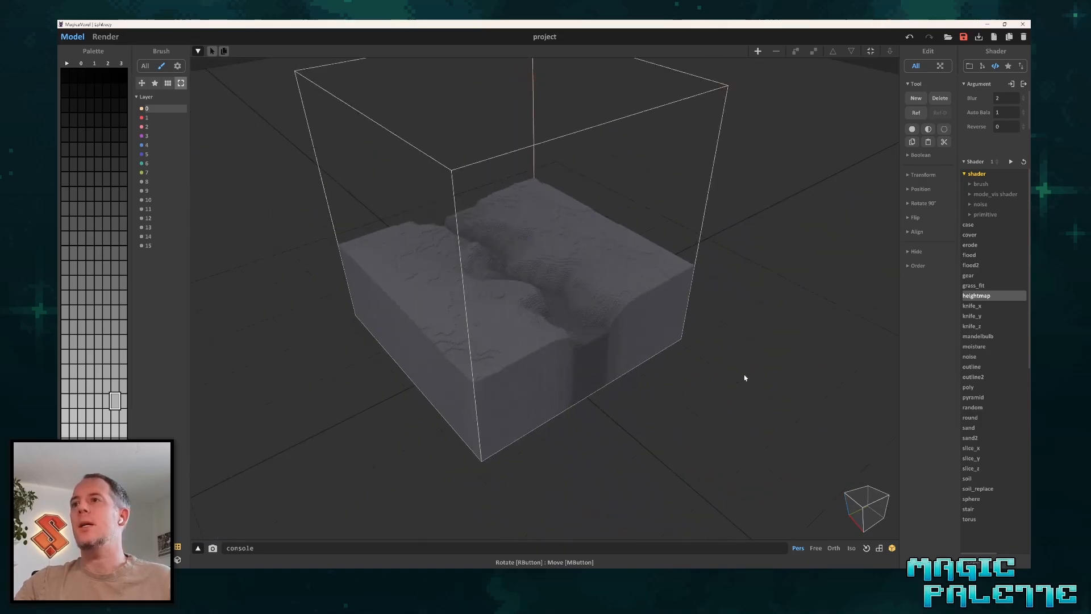
{"action": "scroll", "coordinate": [661, 391], "scroll_direction": "down", "scroll_amount": 2}
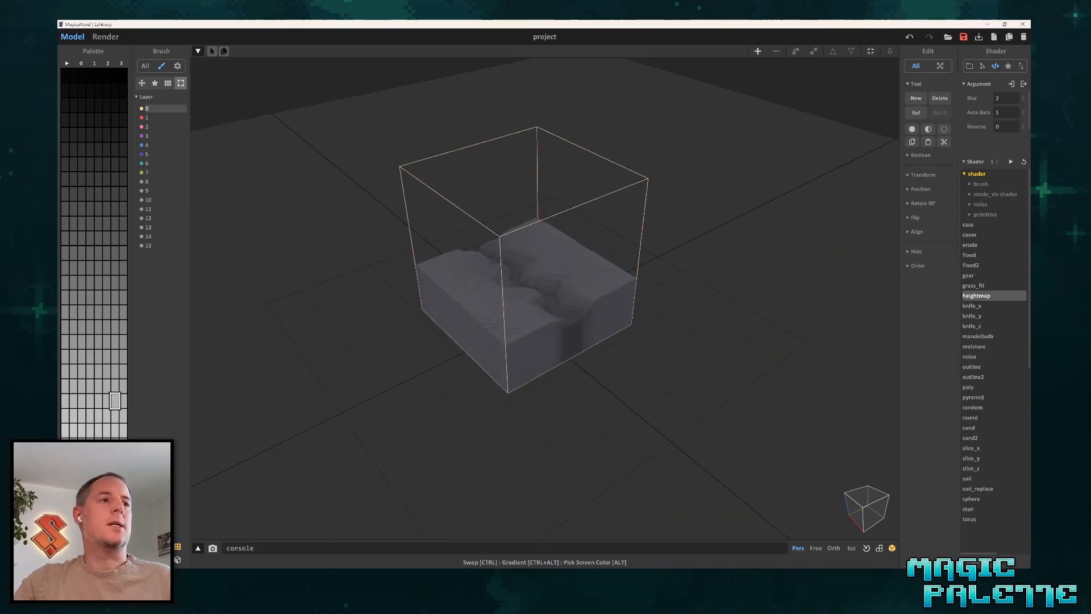
{"action": "key", "text": "alt+Tab"}
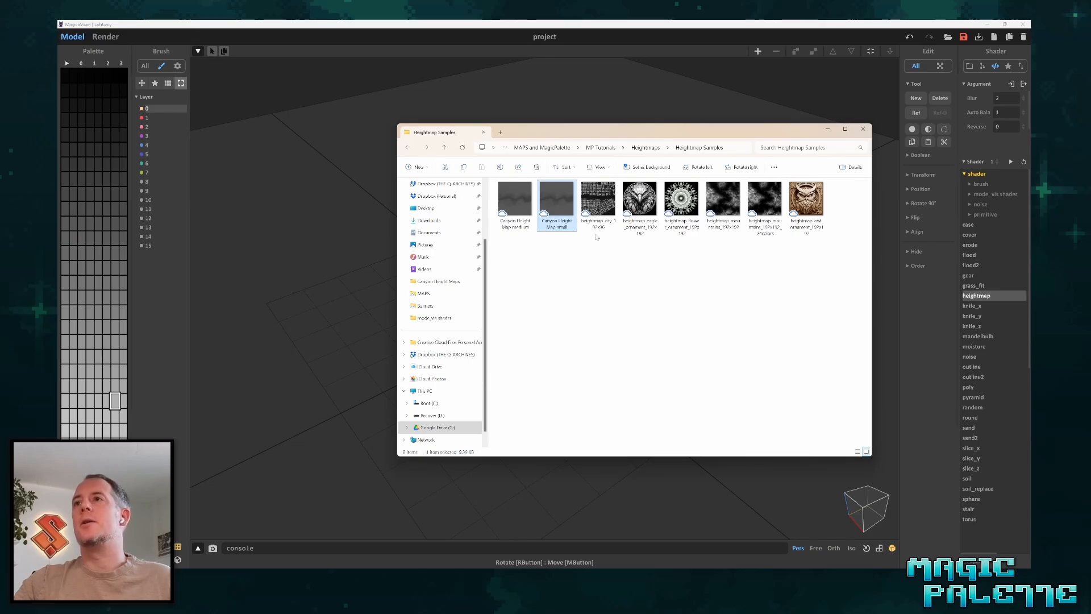
{"action": "left_click_drag", "start_coordinate": [600, 206], "coordinate": [352, 193]}
{"action": "left_click", "coordinate": [366, 214]}
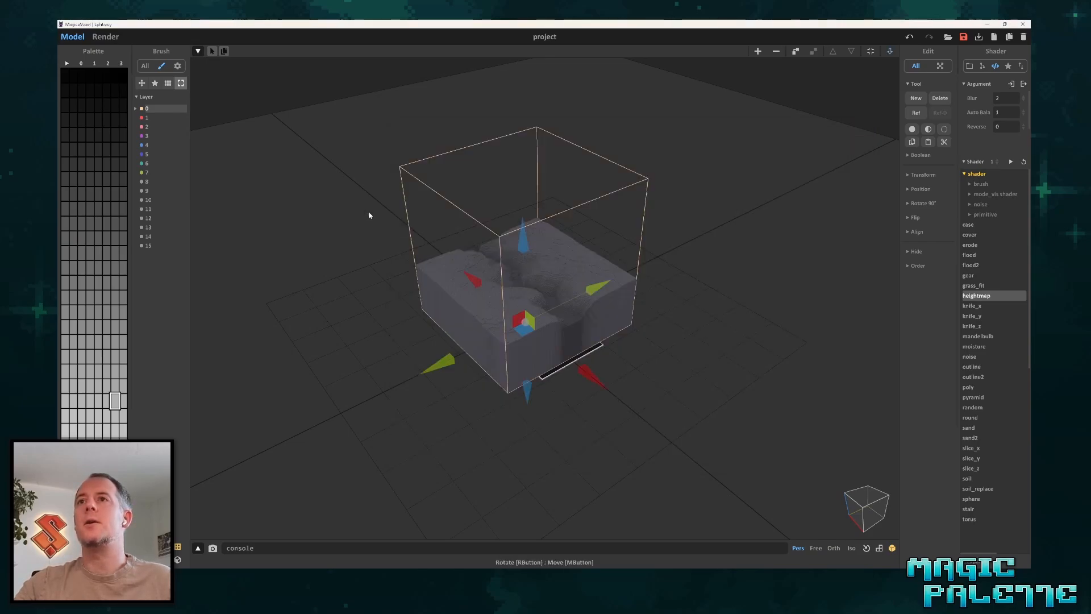
Move the canyon terrain back along its axis and place the city image in the free space in front of it.
{"action": "left_click_drag", "start_coordinate": [659, 433], "coordinate": [745, 507]}
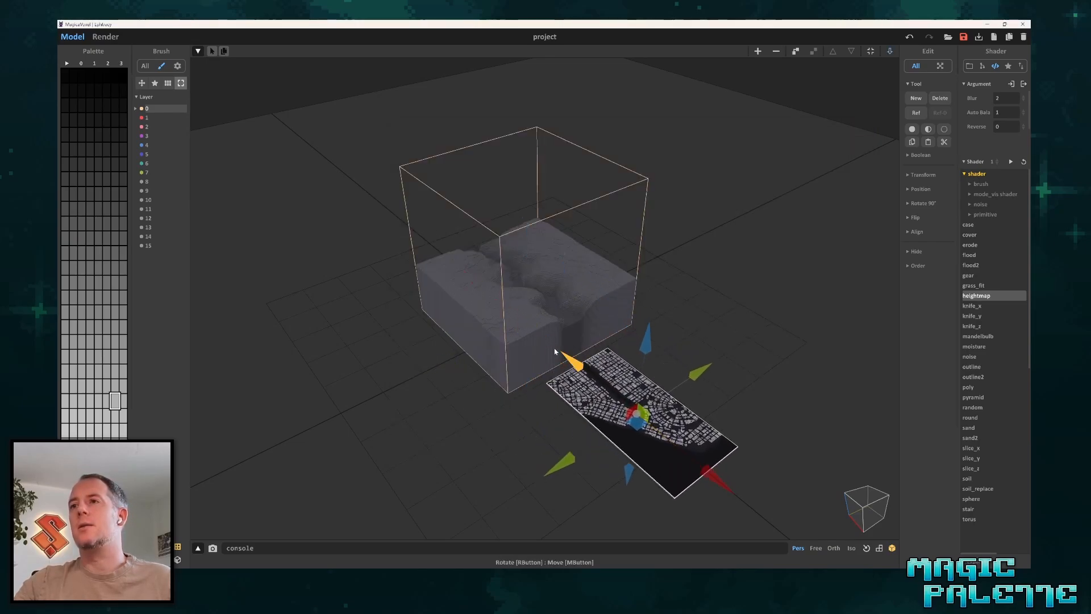
{"action": "left_click", "coordinate": [566, 357]}
{"action": "left_click_drag", "start_coordinate": [575, 300], "coordinate": [478, 255]}
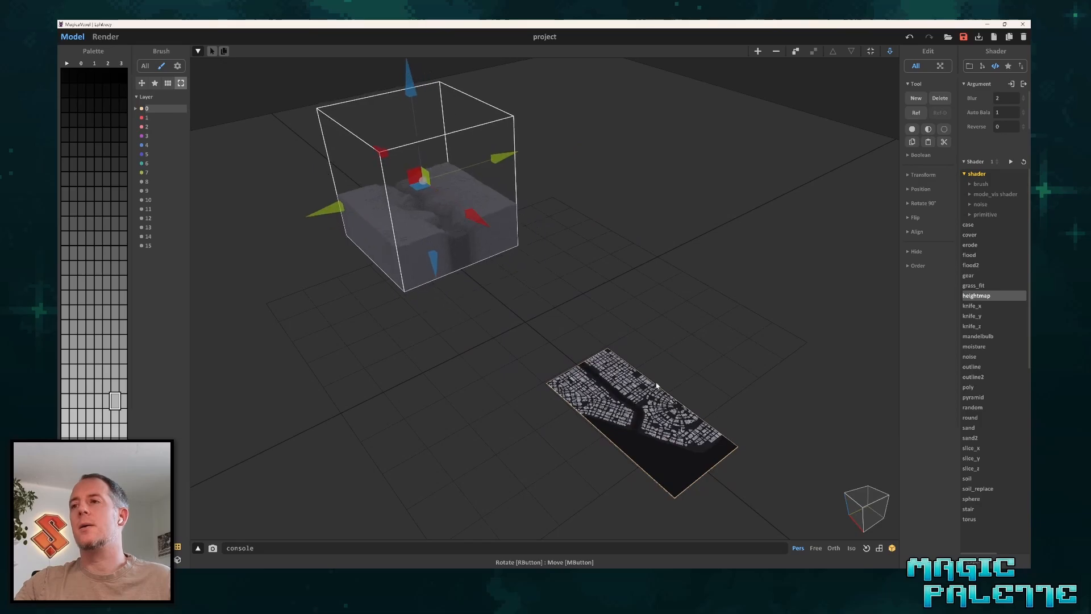
{"action": "left_click", "coordinate": [699, 466]}
{"action": "left_click_drag", "start_coordinate": [703, 468], "coordinate": [609, 397]}
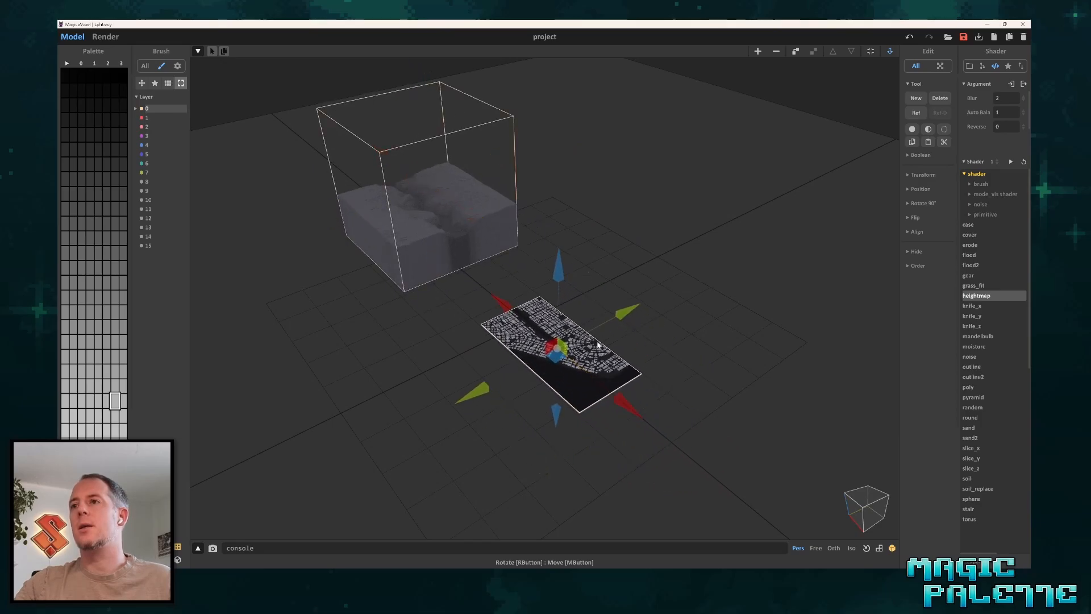
{"action": "double_click", "coordinate": [598, 345]}
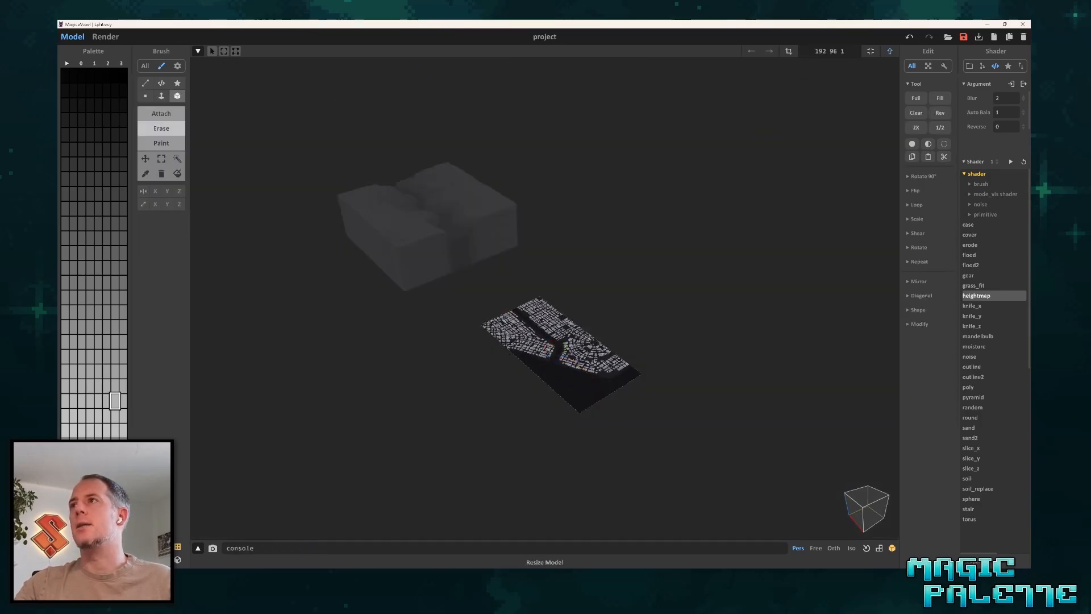
{"action": "left_click", "coordinate": [825, 51]}
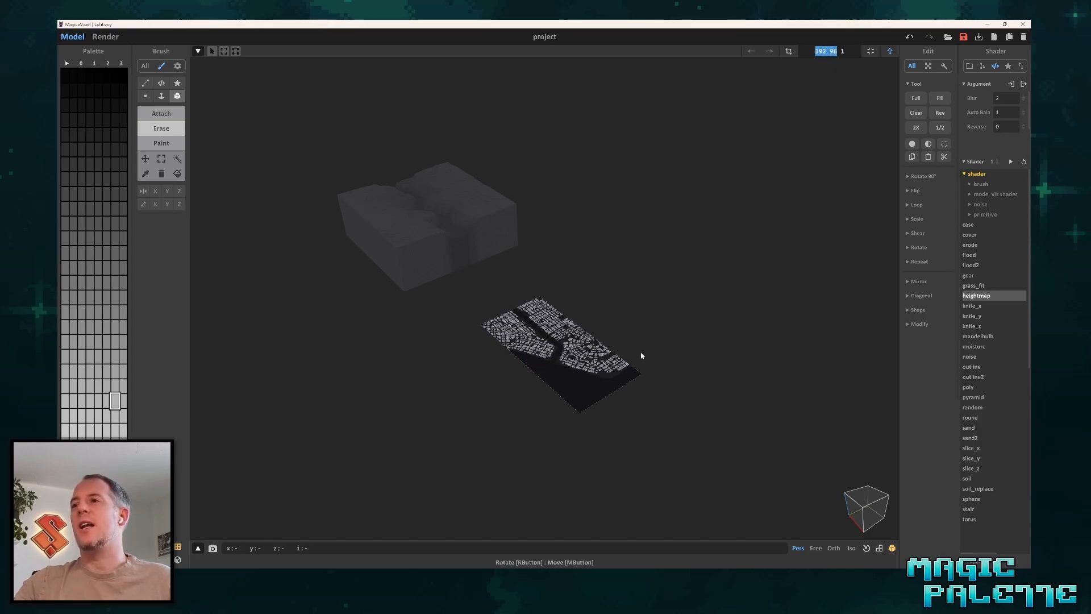
{"action": "left_click", "coordinate": [628, 336]}
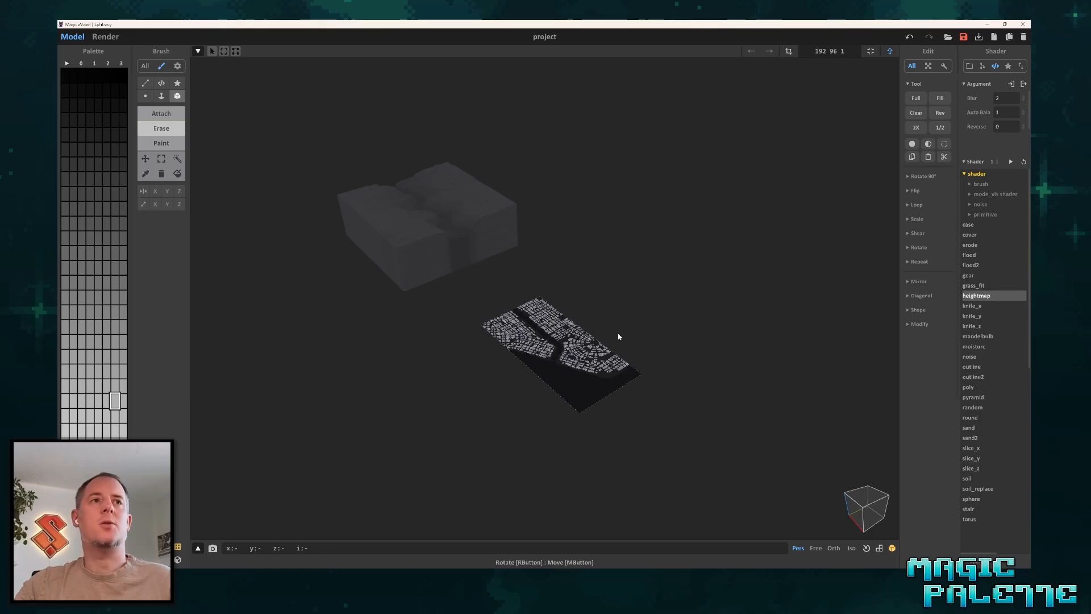
{"action": "key", "text": "Tab"}
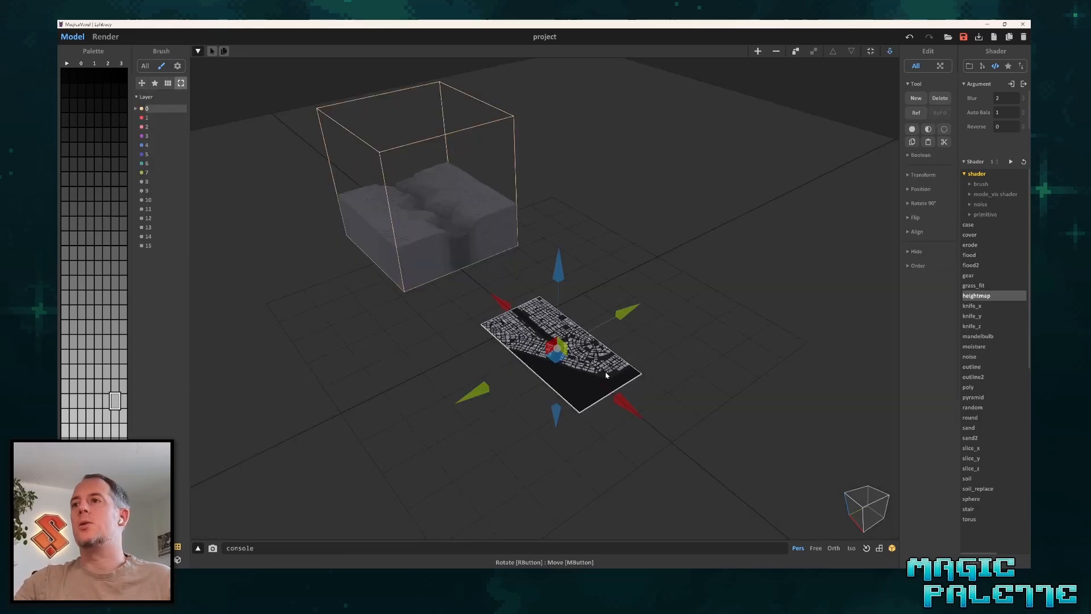
Open the city image for voxel editing and set its model height to 20 voxels.
{"action": "mouse_move", "coordinate": [564, 375]}
{"action": "right_mouse_down"}
{"action": "mouse_move", "coordinate": [555, 370]}
{"action": "mouse_move", "coordinate": [653, 343]}
{"action": "mouse_move", "coordinate": [574, 346]}
{"action": "right_mouse_up"}
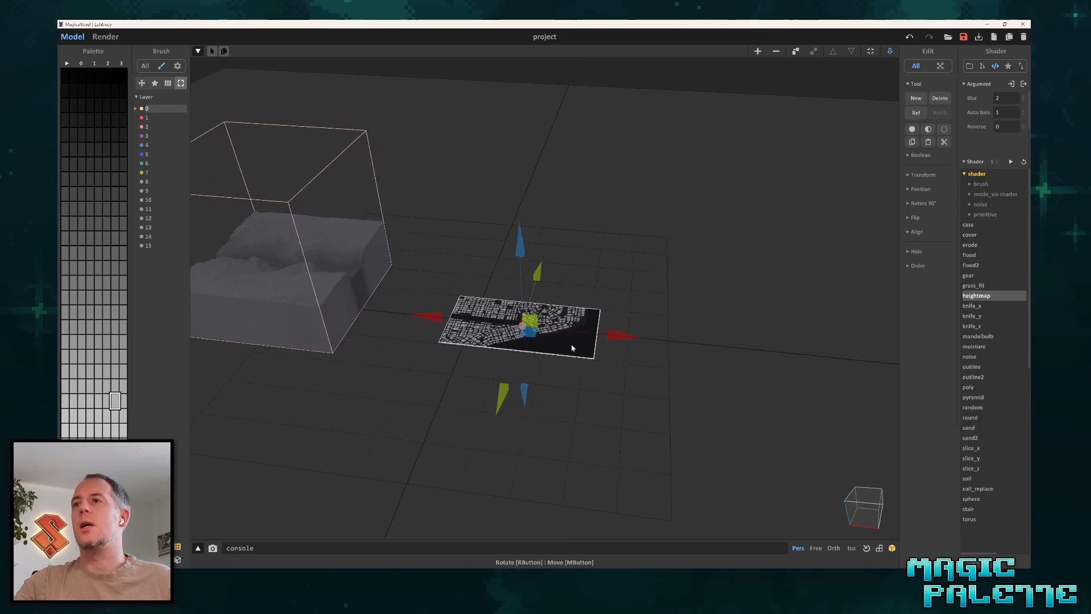
{"action": "key", "text": "Tab"}
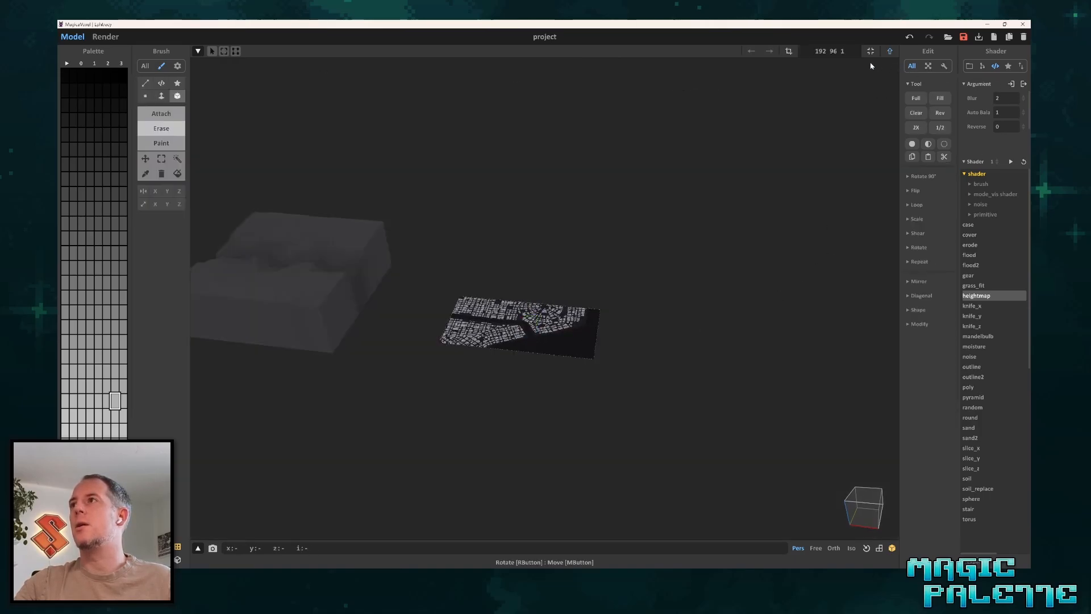
{"action": "left_click", "coordinate": [842, 50]}
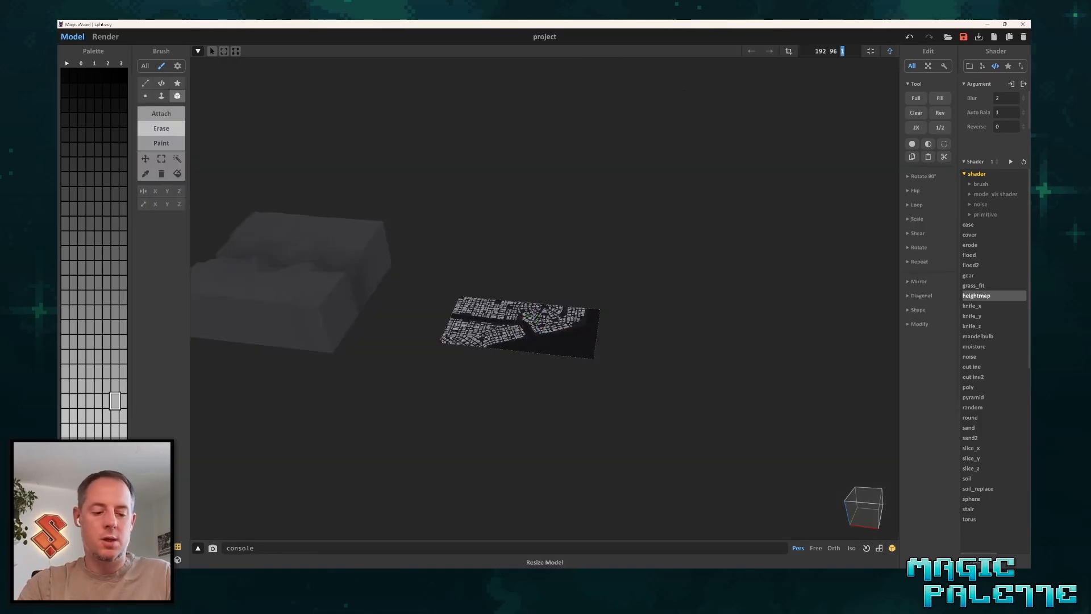
{"action": "type", "text": "20"}
{"action": "key", "text": "Return"}
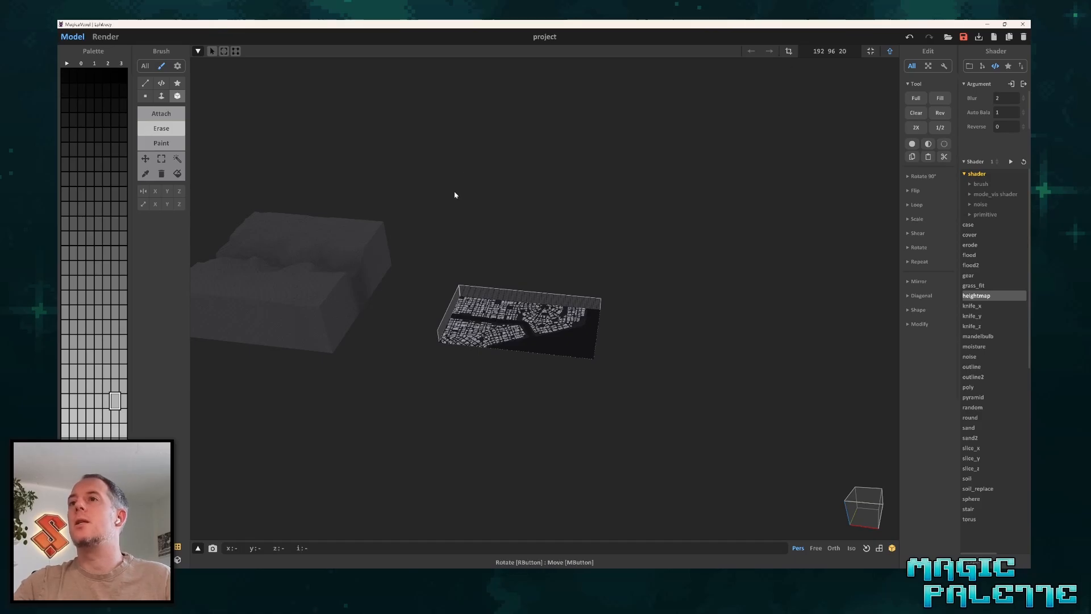
{"action": "scroll", "coordinate": [484, 378], "scroll_direction": "up", "scroll_amount": 5}
{"action": "middle_click_drag", "start_coordinate": [682, 346], "coordinate": [706, 312]}
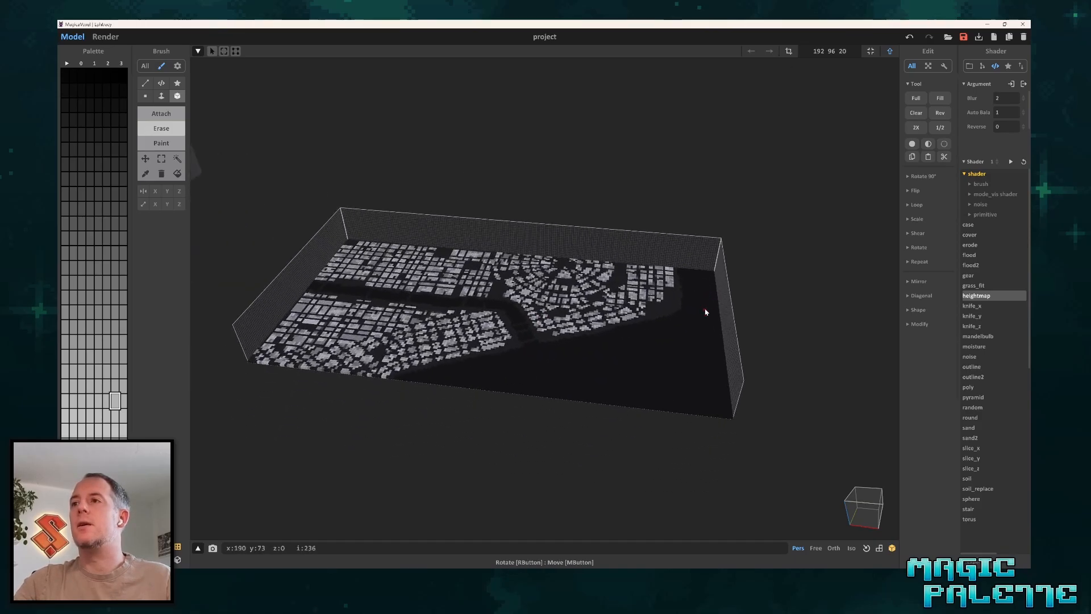
{"action": "right_click_drag", "start_coordinate": [706, 312], "coordinate": [700, 345]}
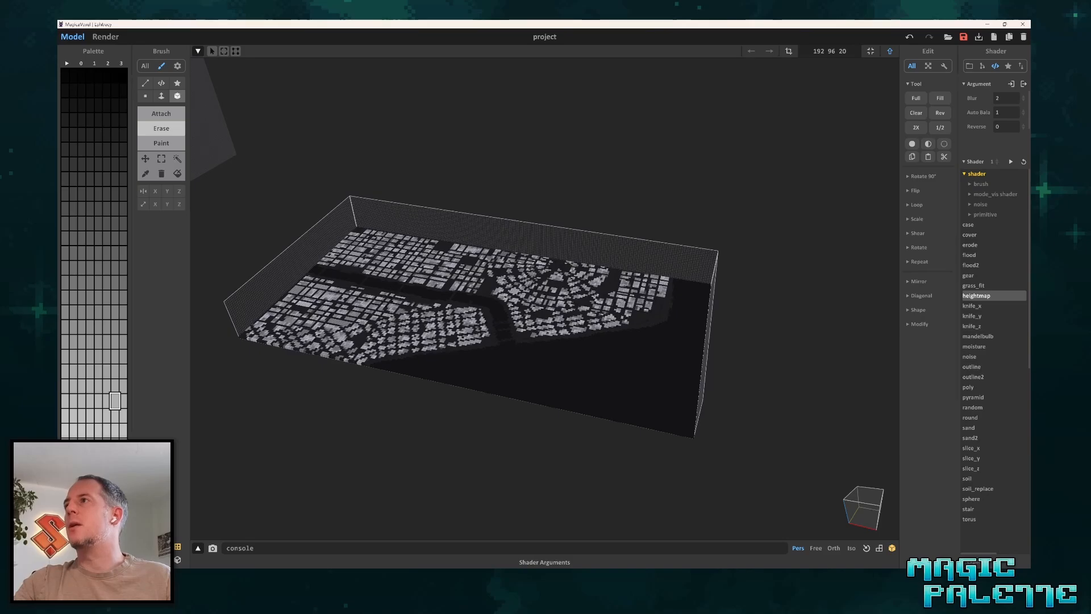
Set the heightmap shader's blur to 0 and apply it to the city model.
{"action": "left_click_drag", "start_coordinate": [1005, 99], "coordinate": [964, 104]}
{"action": "type", "text": "0"}
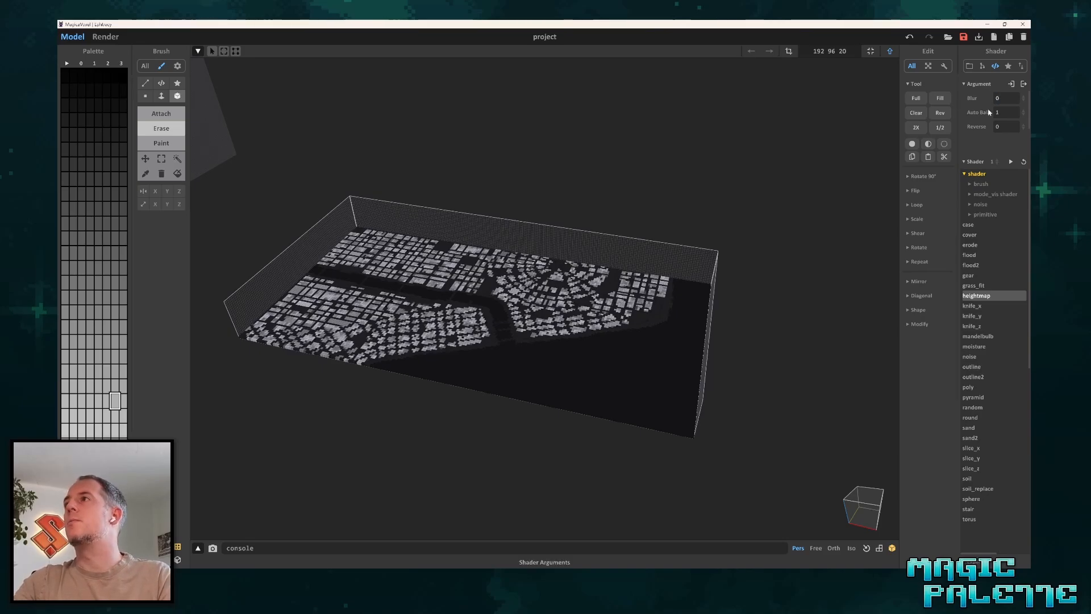
{"action": "scroll", "coordinate": [447, 314], "scroll_direction": "up", "scroll_amount": 5}
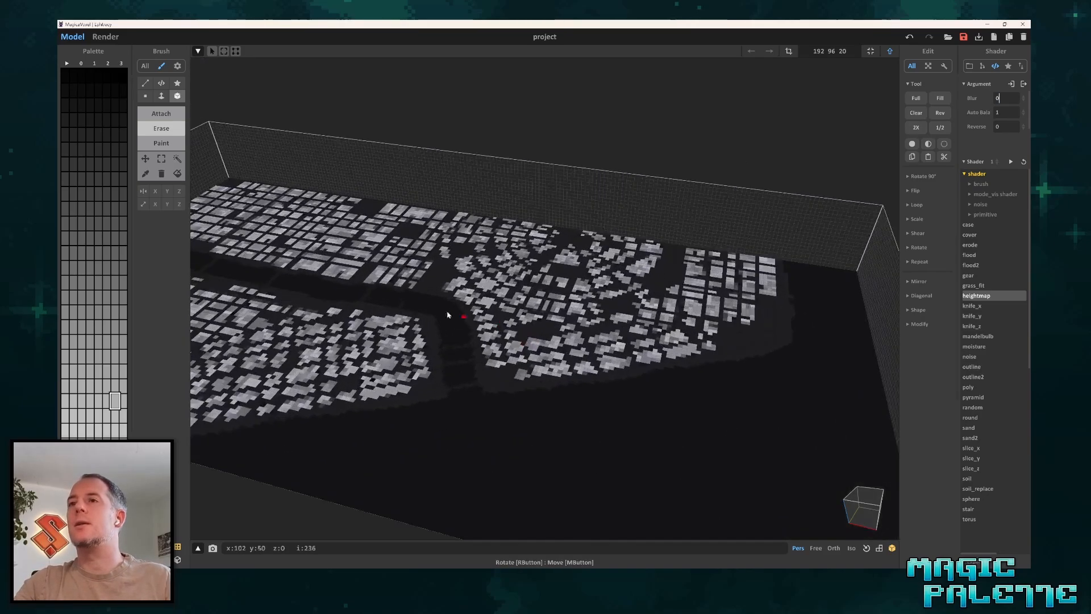
{"action": "middle_click_drag", "start_coordinate": [400, 281], "coordinate": [499, 329]}
{"action": "right_click_drag", "start_coordinate": [500, 329], "coordinate": [456, 341]}
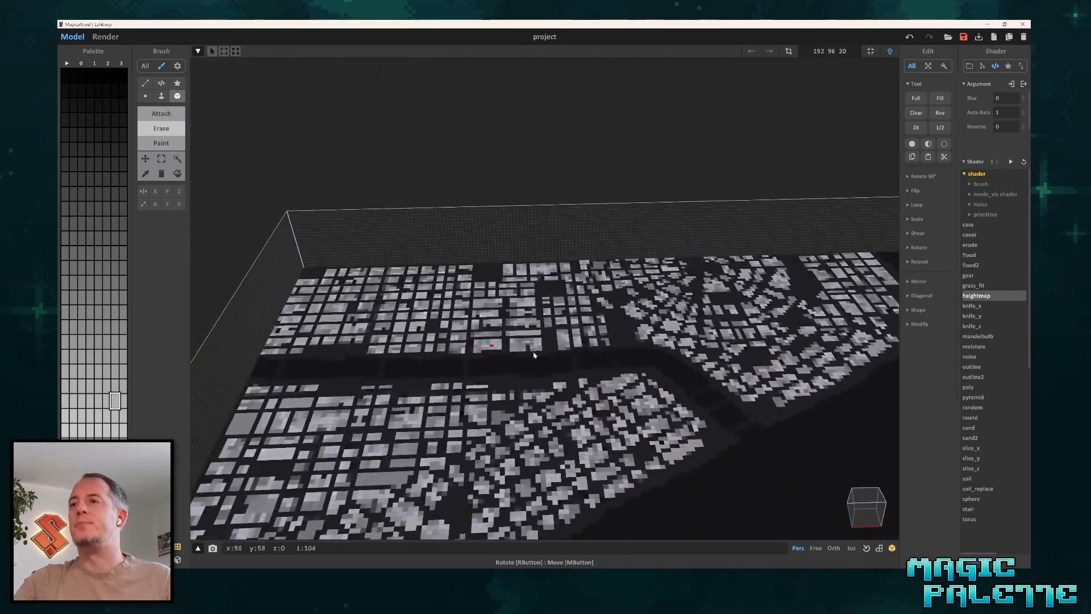
{"action": "middle_click_drag", "start_coordinate": [645, 363], "coordinate": [556, 334]}
{"action": "scroll", "coordinate": [522, 337], "scroll_direction": "down", "scroll_amount": 2}
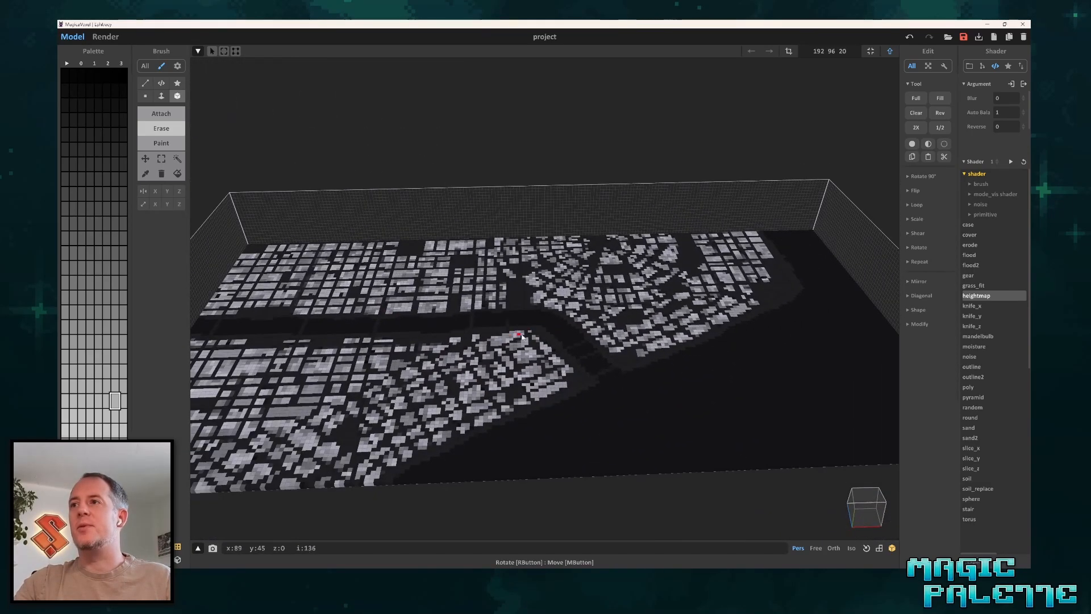
{"action": "right_click_drag", "start_coordinate": [633, 366], "coordinate": [579, 367]}
{"action": "scroll", "coordinate": [579, 363], "scroll_direction": "down", "scroll_amount": 3}
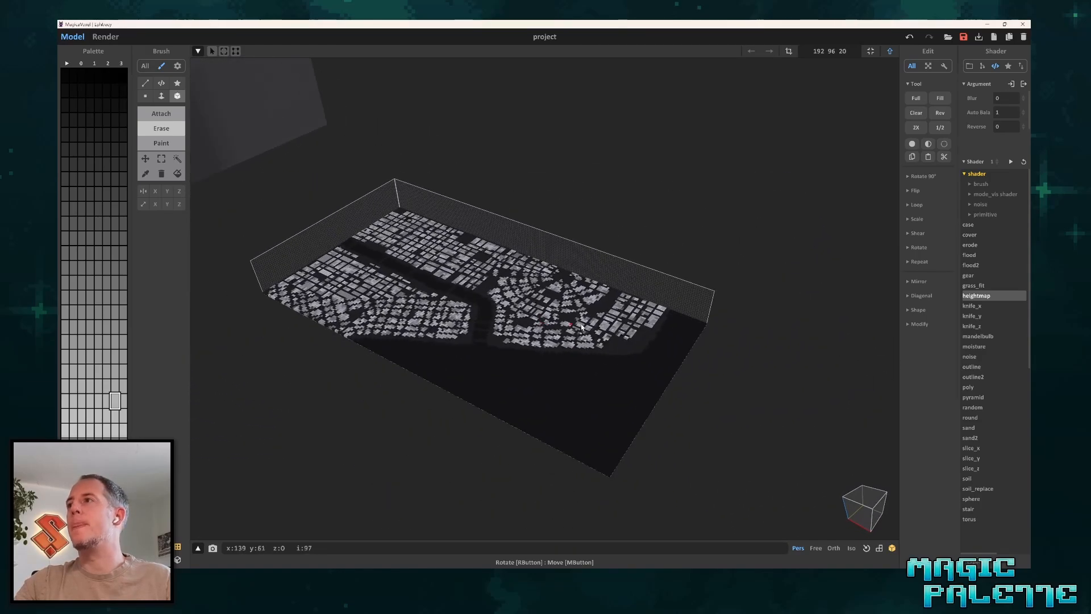
{"action": "left_click", "coordinate": [1011, 162]}
{"action": "scroll", "coordinate": [489, 356], "scroll_direction": "up", "scroll_amount": 3}
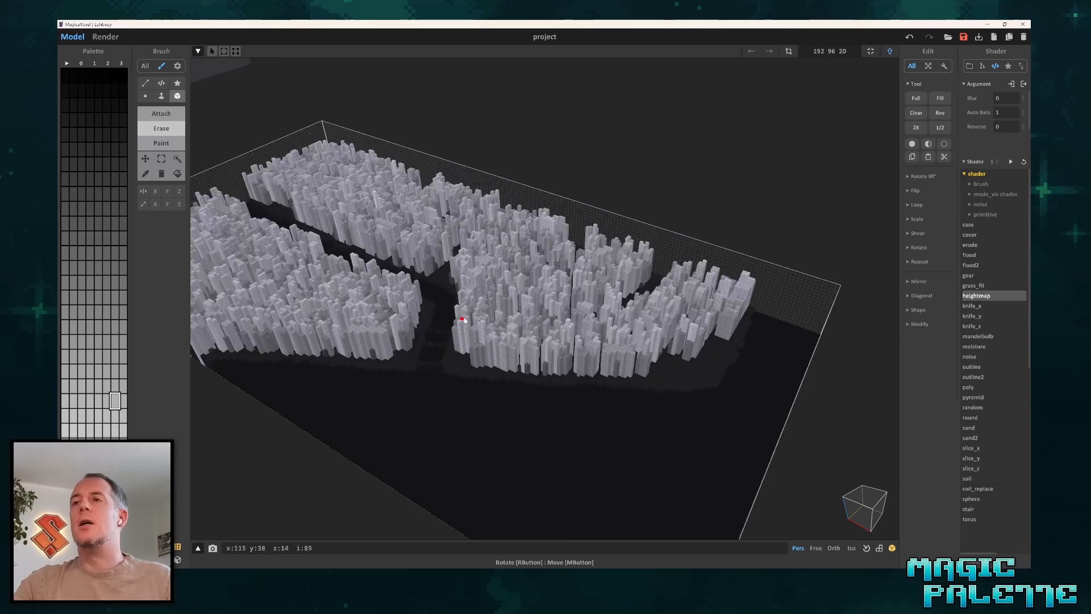
{"action": "right_click_drag", "start_coordinate": [464, 320], "coordinate": [500, 280]}
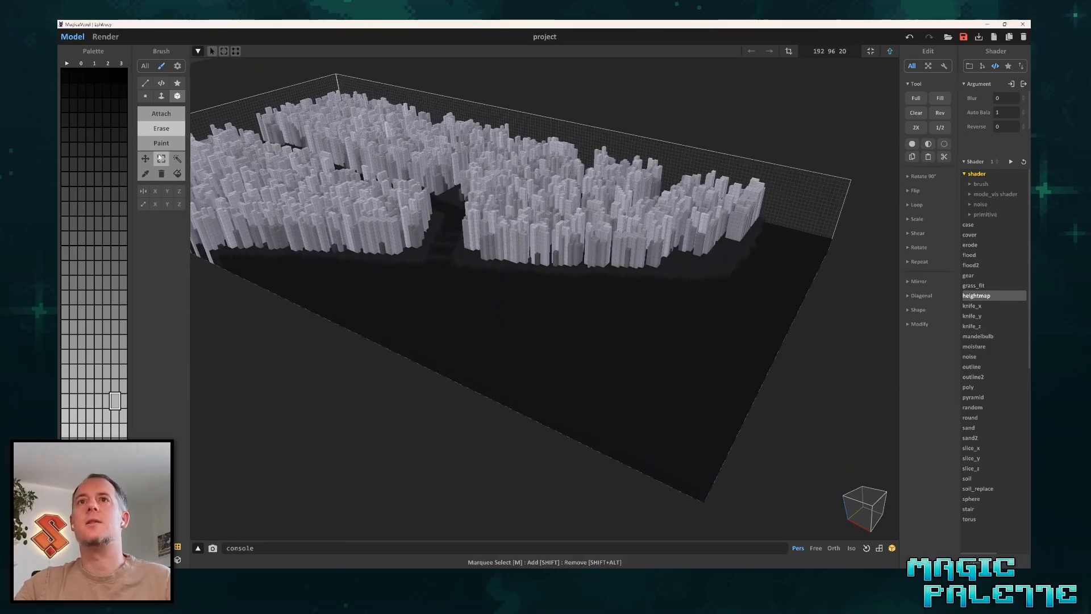
Leave voxel editing and render the city model, examining the buildings from several angles and distances.
{"action": "left_click", "coordinate": [177, 159]}
{"action": "left_click", "coordinate": [525, 308]}
{"action": "right_click_drag", "start_coordinate": [489, 253], "coordinate": [450, 213]}
{"action": "key", "text": "Tab"}
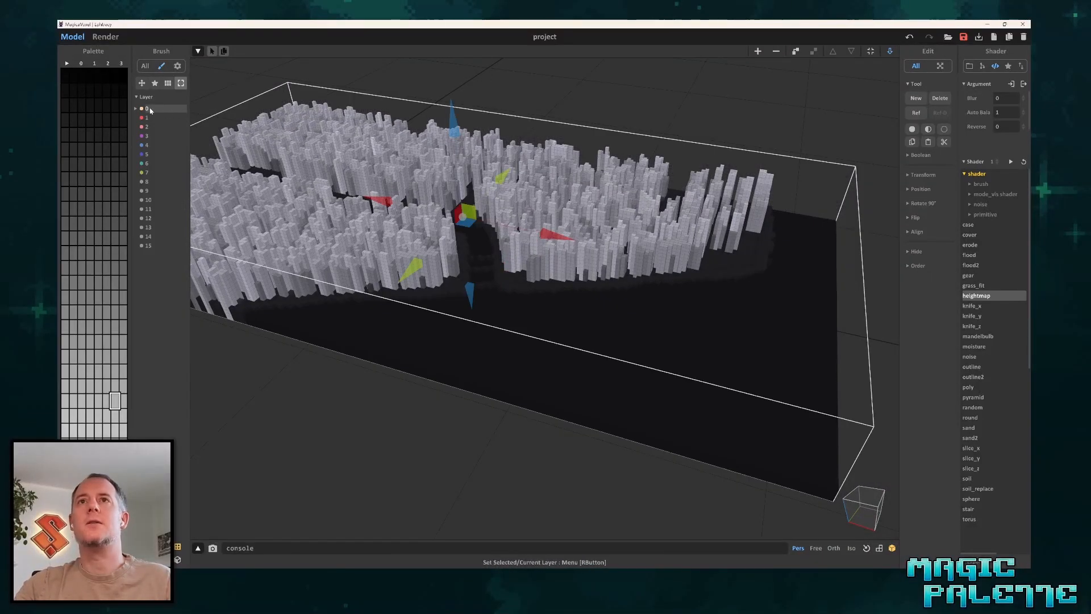
{"action": "left_click", "coordinate": [105, 36]}
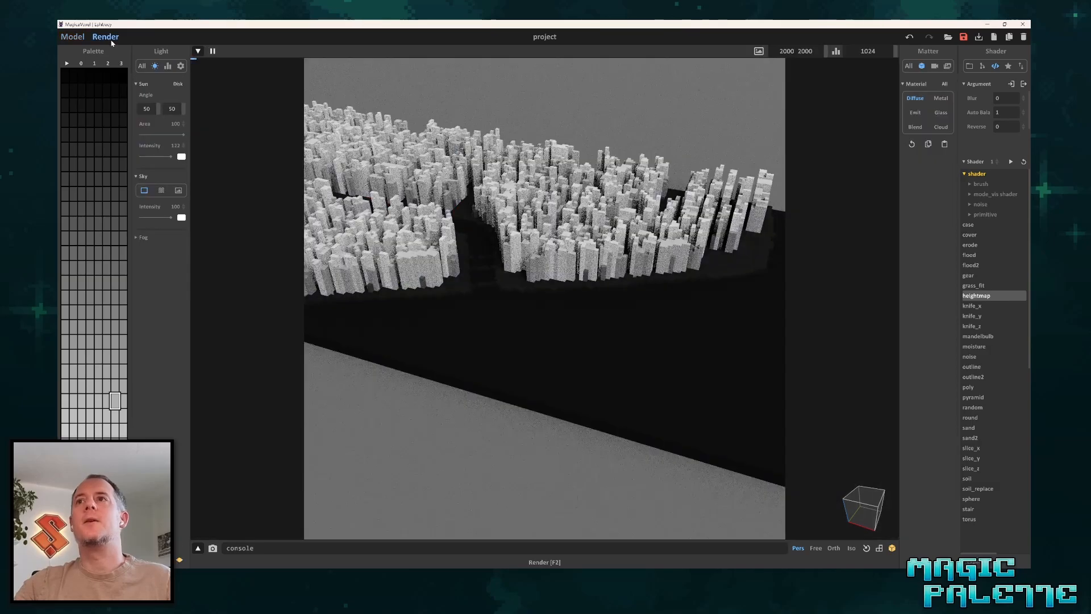
{"action": "scroll", "coordinate": [531, 301], "scroll_direction": "down", "scroll_amount": 3}
{"action": "right_click_drag", "start_coordinate": [531, 301], "coordinate": [542, 343]}
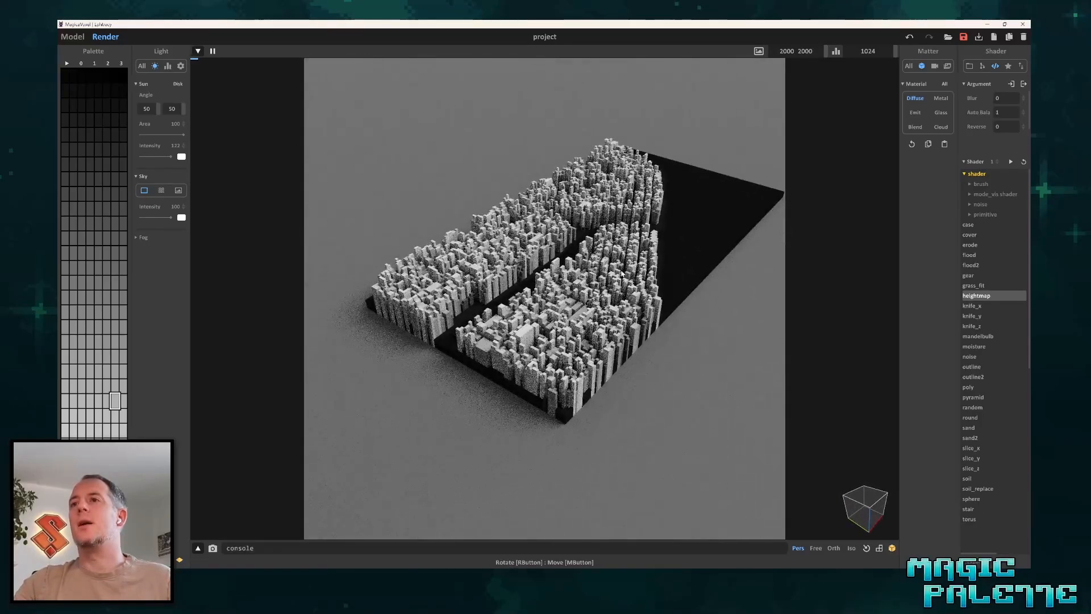
{"action": "scroll", "coordinate": [541, 344], "scroll_direction": "up", "scroll_amount": 6}
{"action": "right_click_drag", "start_coordinate": [513, 385], "coordinate": [423, 389]}
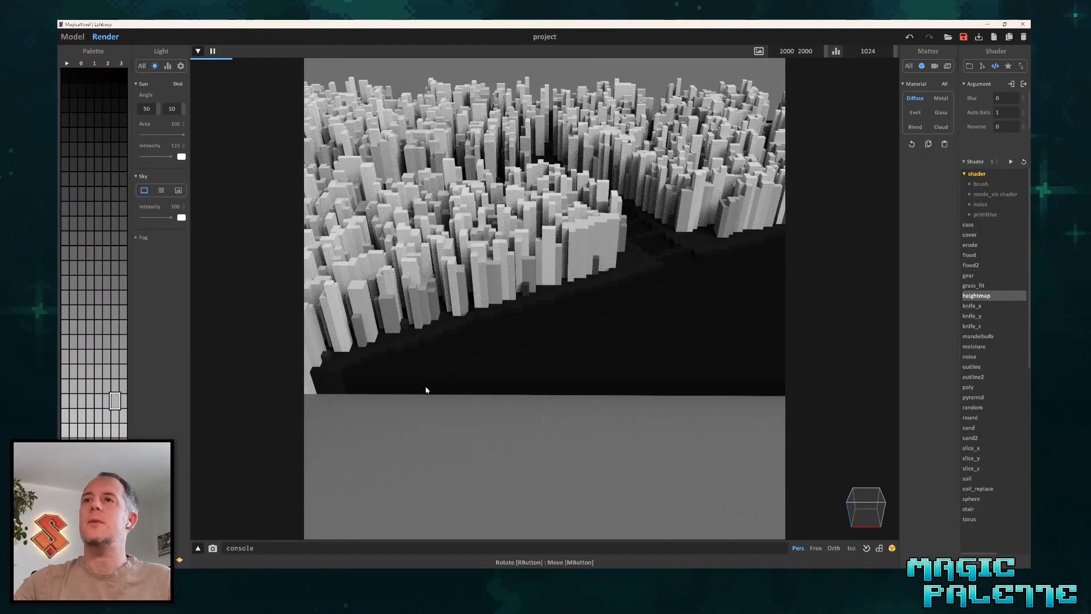
{"action": "right_click_drag", "start_coordinate": [526, 322], "coordinate": [470, 311]}
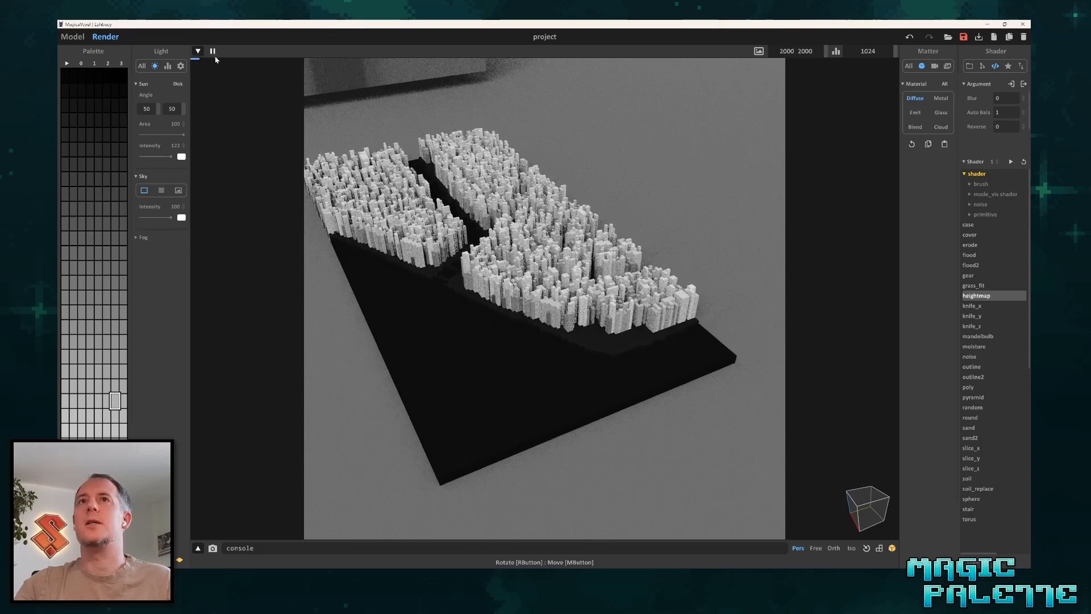
Return to the modelling view and move the city model aside to free the space in front of the canyon terrain.
{"action": "left_click", "coordinate": [83, 38]}
{"action": "scroll", "coordinate": [685, 209], "scroll_direction": "down", "scroll_amount": 3}
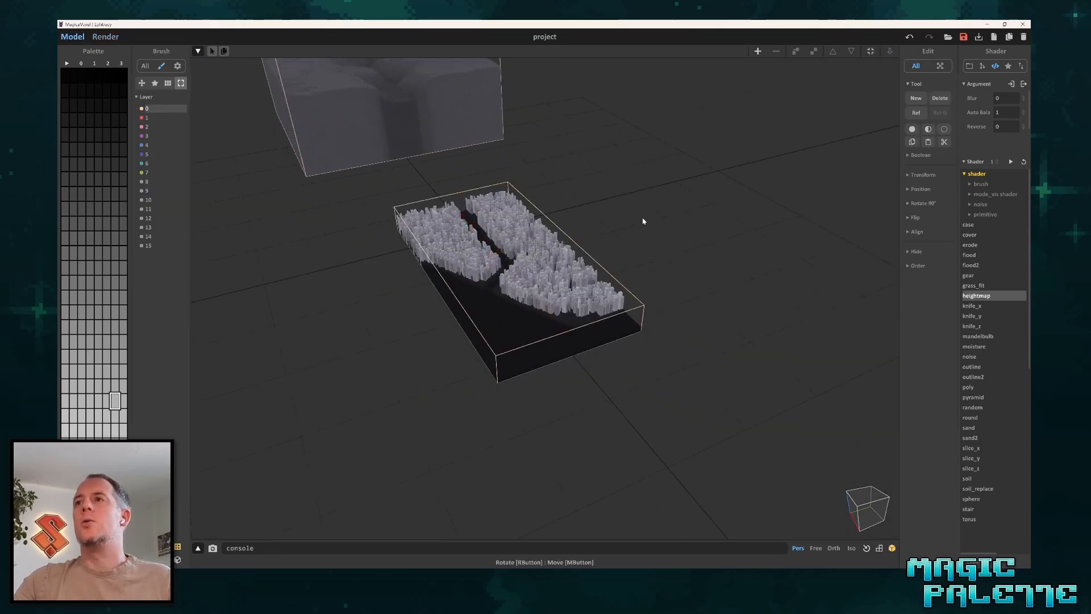
{"action": "left_click_drag", "start_coordinate": [579, 242], "coordinate": [747, 190]}
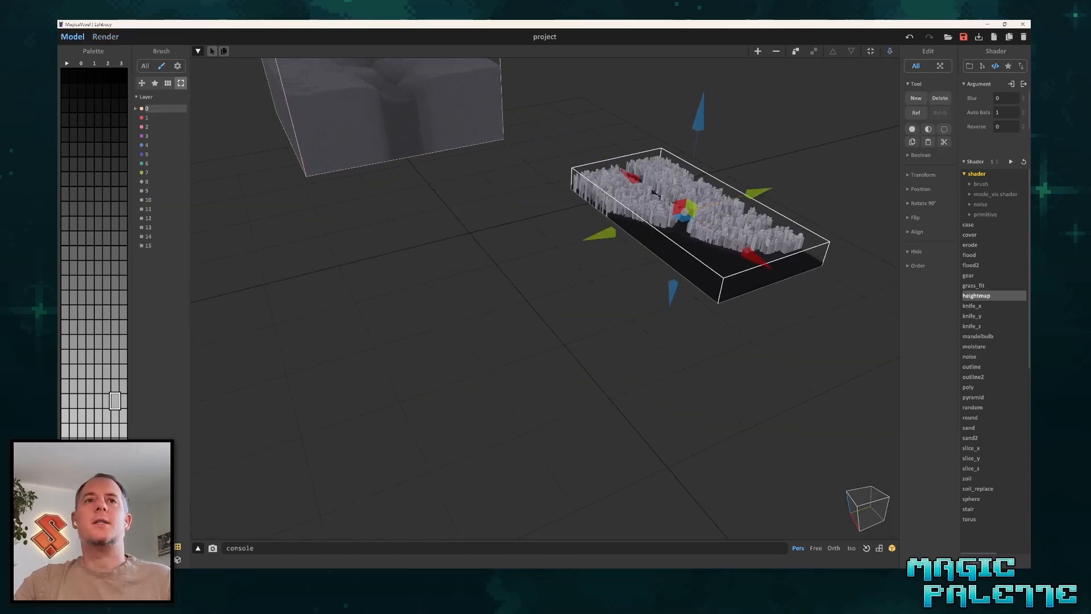
Import the eagle ornament heightmap image (192x192) from the Heightmap Samples folder into the scene.
{"action": "key", "text": "alt+Tab"}
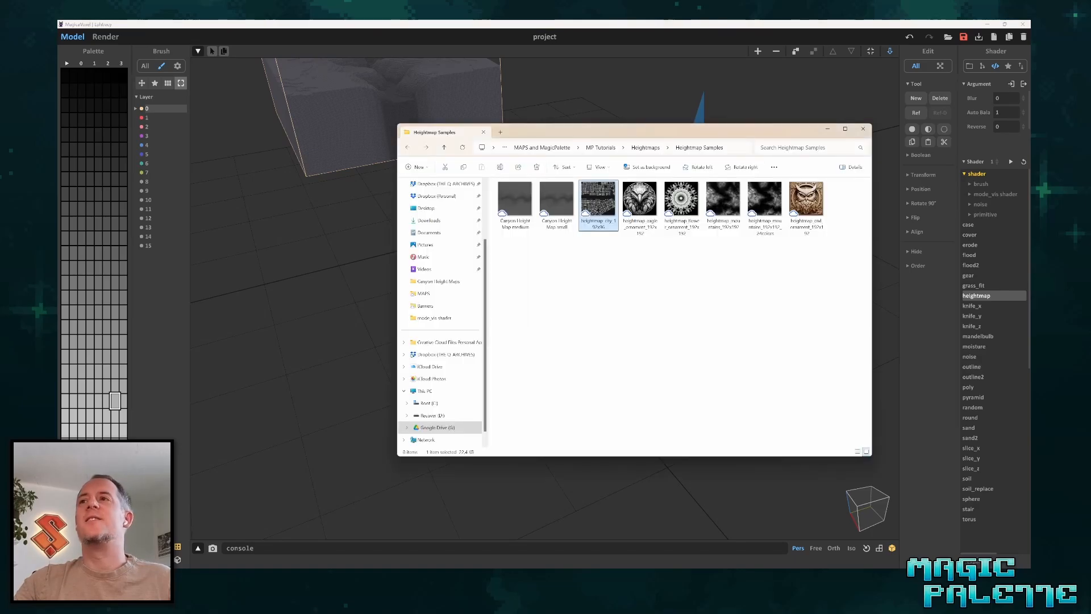
{"action": "left_click_drag", "start_coordinate": [640, 203], "coordinate": [248, 340]}
{"action": "left_click", "coordinate": [263, 362]}
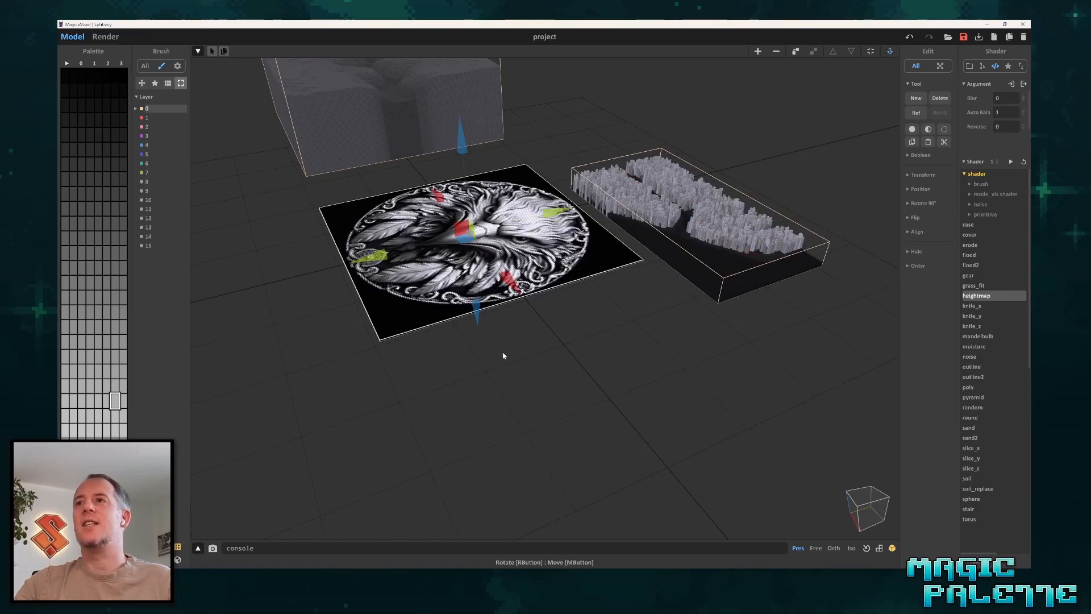
Open the eagle ornament for voxel editing and set its model height to 30.
{"action": "right_click_drag", "start_coordinate": [503, 356], "coordinate": [624, 330]}
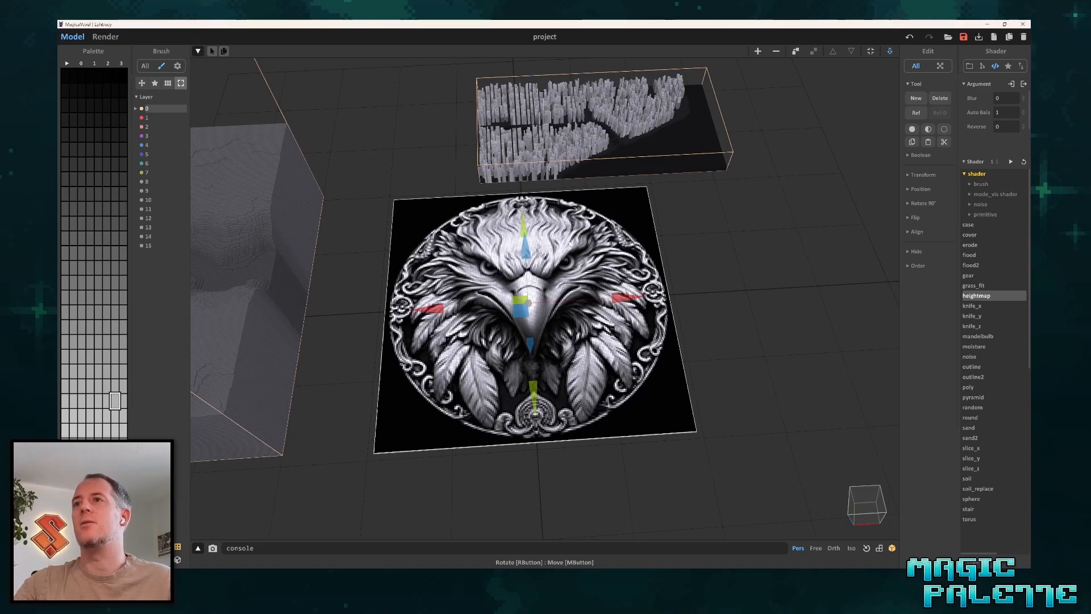
{"action": "scroll", "coordinate": [528, 304], "scroll_direction": "up", "scroll_amount": 5}
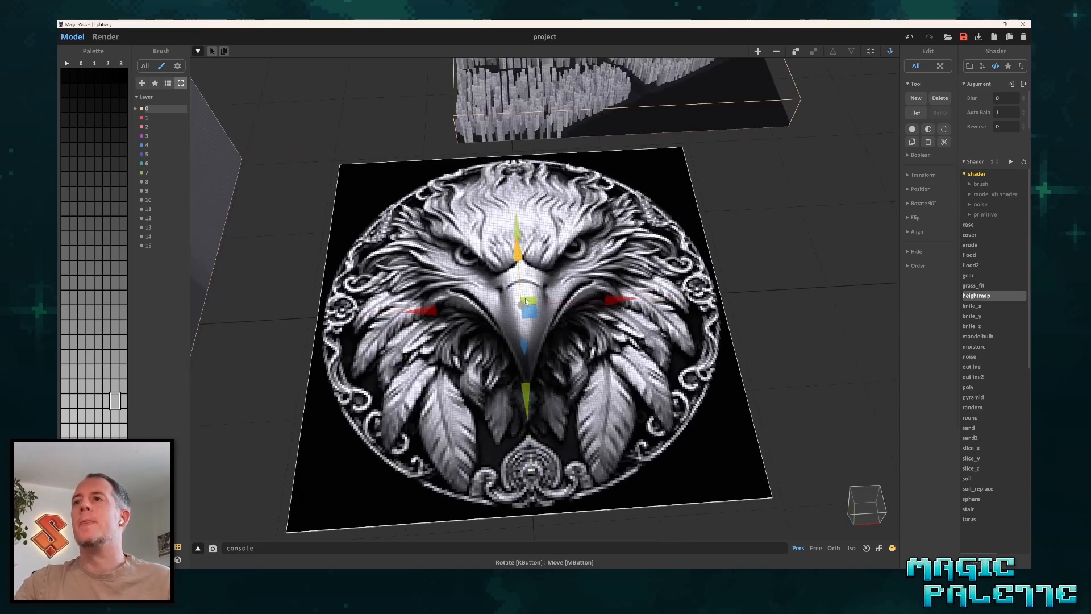
{"action": "key", "text": "Tab"}
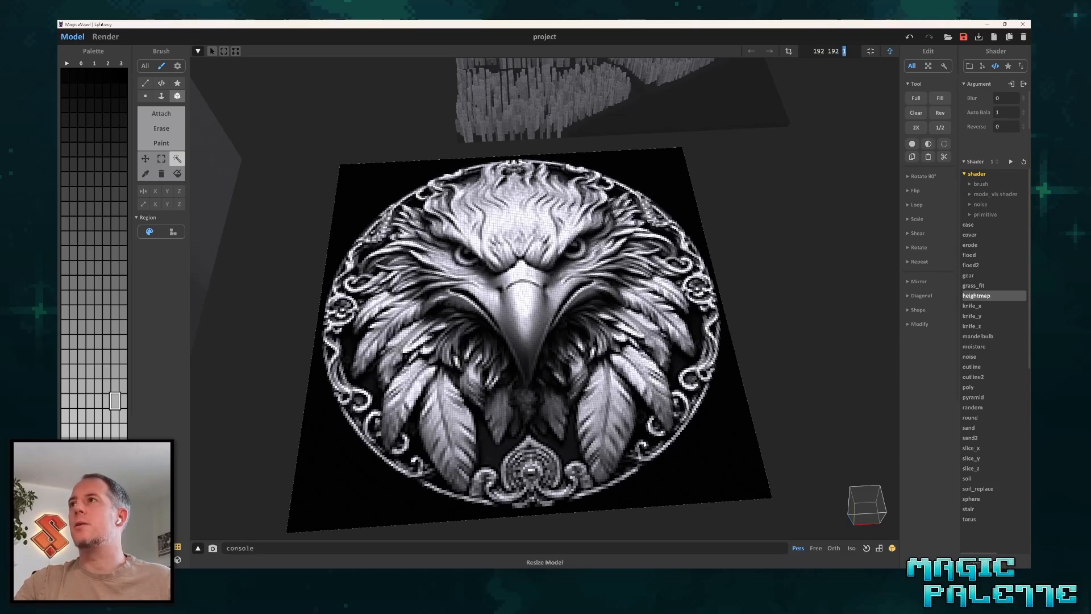
{"action": "type", "text": "30"}
{"action": "key", "text": "Return"}
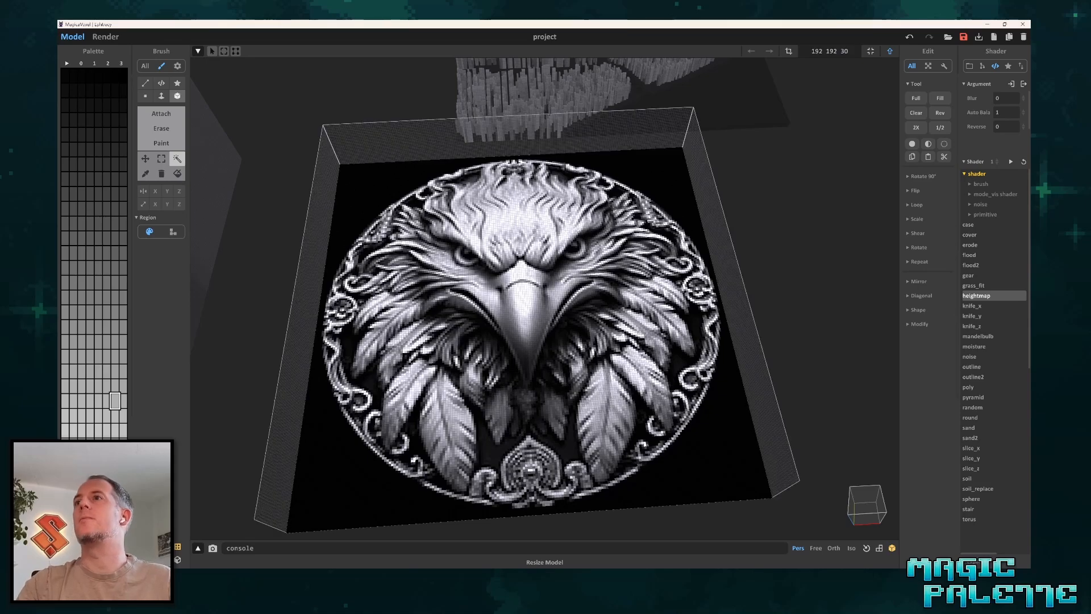
Apply the heightmap shader to the eagle with blur 0 and inspect the raw relief.
{"action": "scroll", "coordinate": [744, 264], "scroll_direction": "down", "scroll_amount": 3}
{"action": "right_click_drag", "start_coordinate": [747, 261], "coordinate": [717, 282]}
{"action": "left_click", "coordinate": [1013, 162]}
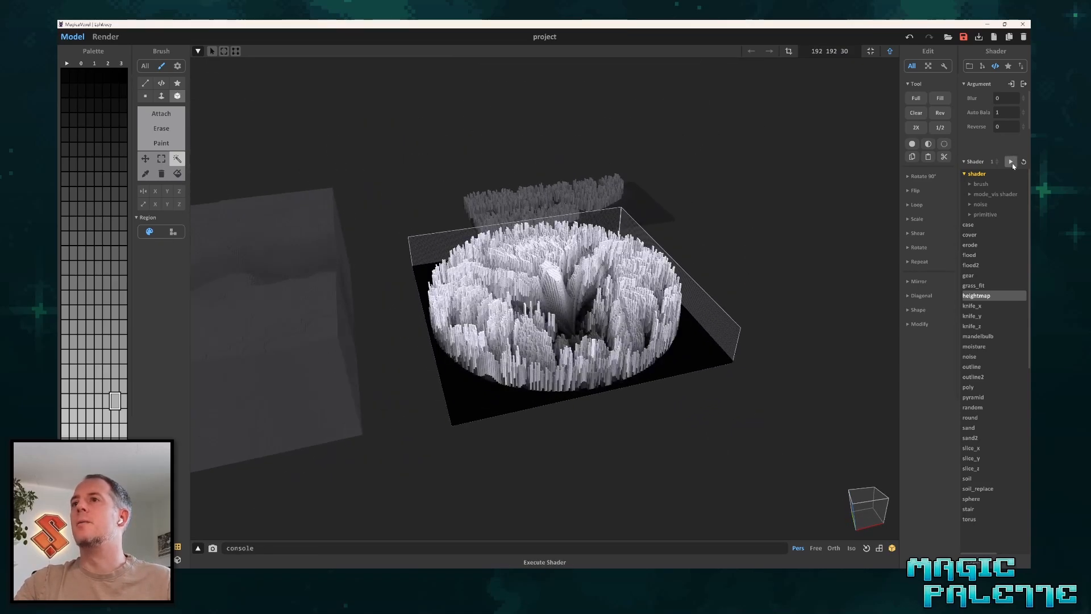
{"action": "scroll", "coordinate": [604, 281], "scroll_direction": "up", "scroll_amount": 4}
{"action": "right_click_drag", "start_coordinate": [603, 282], "coordinate": [587, 343]}
{"action": "scroll", "coordinate": [647, 379], "scroll_direction": "up", "scroll_amount": 3}
{"action": "scroll", "coordinate": [629, 321], "scroll_direction": "down", "scroll_amount": 6}
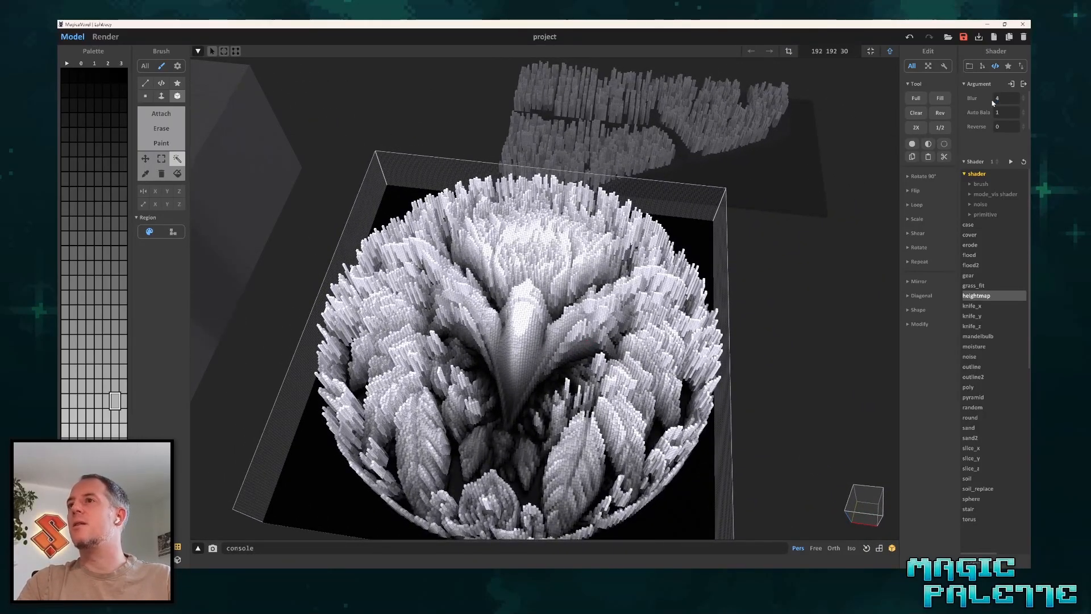
Set the heightmap shader's blur to 4 and run it on the flat eagle image.
{"action": "left_click", "coordinate": [1011, 162]}
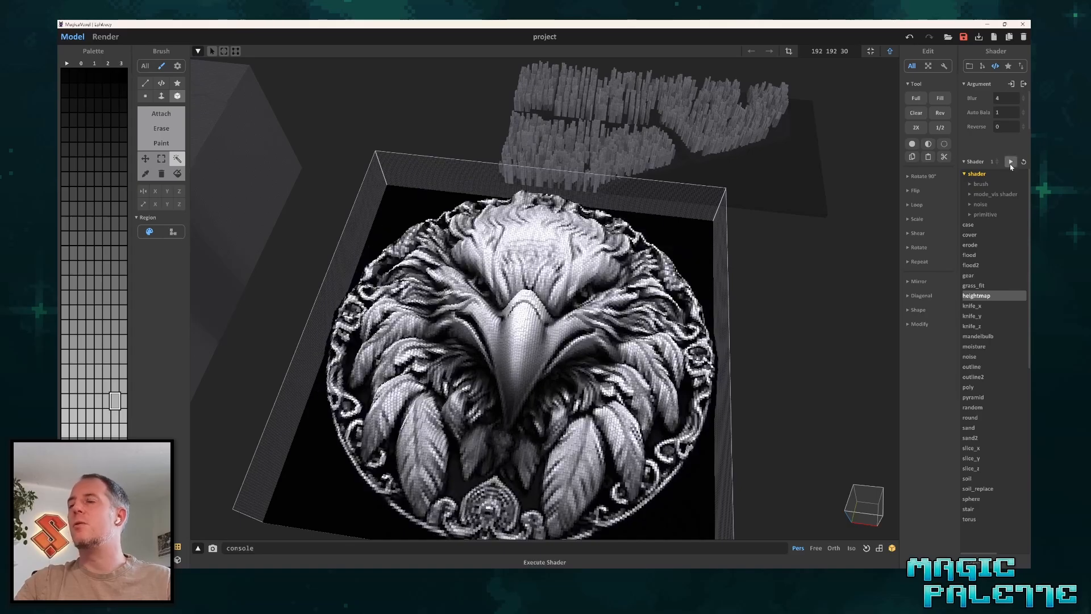
{"action": "right_click_drag", "start_coordinate": [691, 283], "coordinate": [571, 318]}
{"action": "scroll", "coordinate": [557, 281], "scroll_direction": "up", "scroll_amount": 5}
{"action": "scroll", "coordinate": [546, 323], "scroll_direction": "down", "scroll_amount": 4}
{"action": "scroll", "coordinate": [653, 281], "scroll_direction": "up", "scroll_amount": 3}
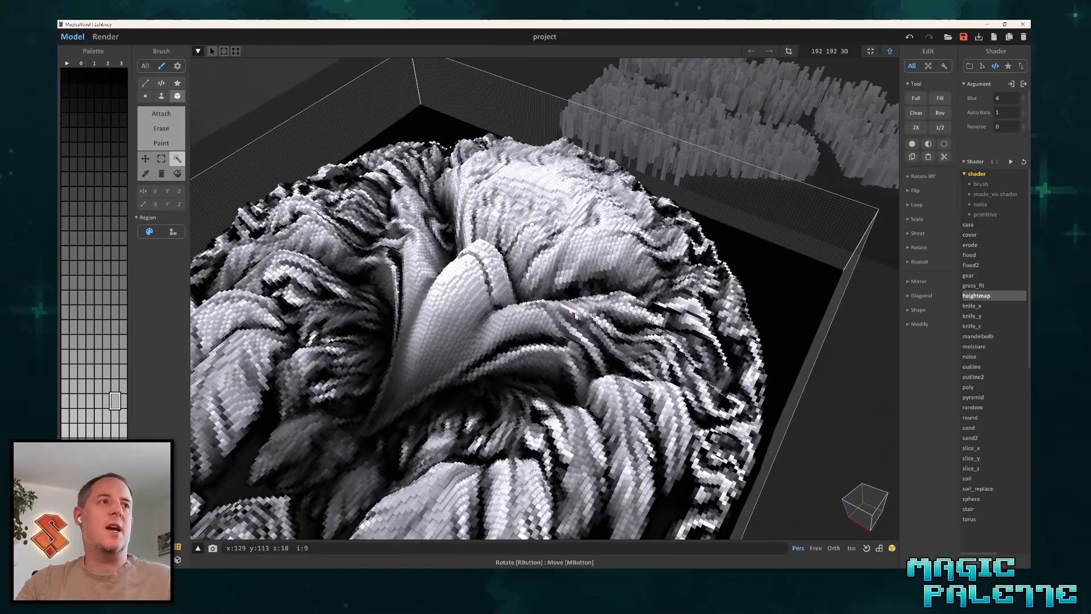
{"action": "scroll", "coordinate": [484, 330], "scroll_direction": "down", "scroll_amount": 3}
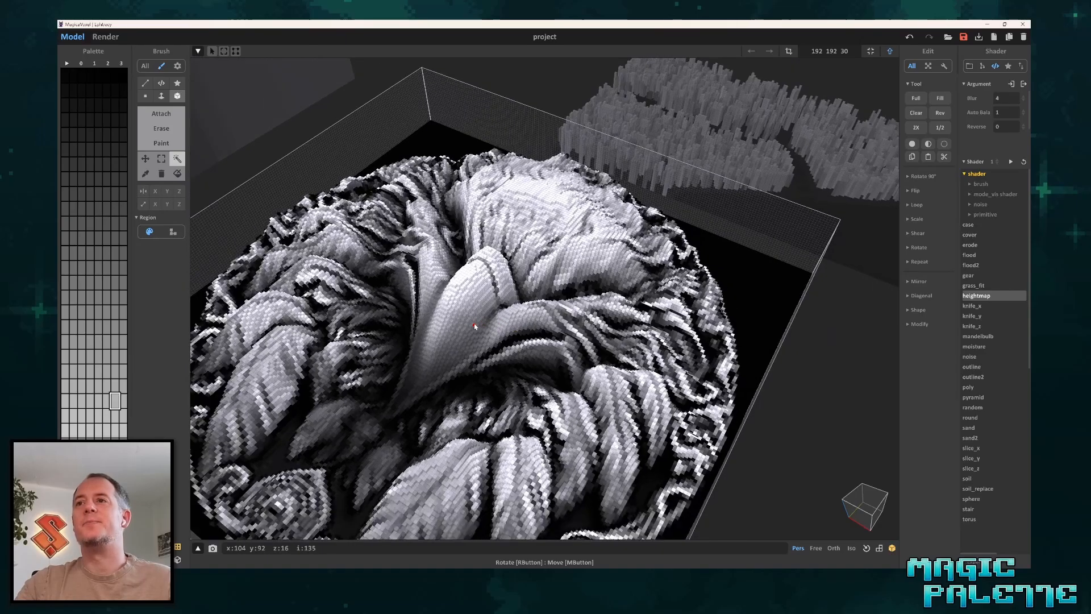
Examine the smoothed eagle relief, especially the beak and head, from low and close viewpoints.
{"action": "right_click_drag", "start_coordinate": [485, 329], "coordinate": [508, 312]}
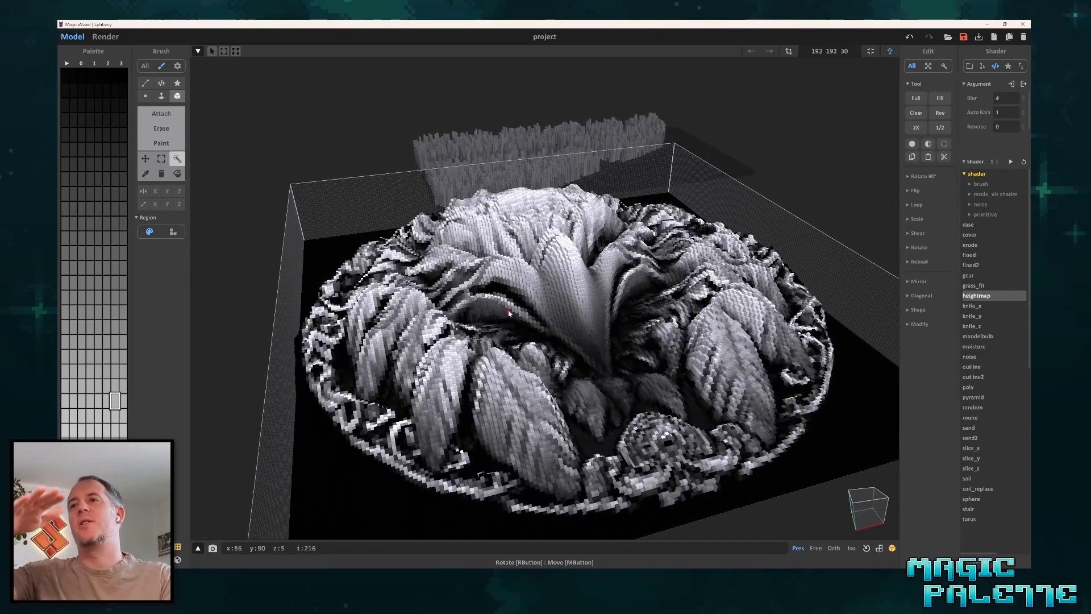
{"action": "right_click_drag", "start_coordinate": [637, 318], "coordinate": [521, 334]}
{"action": "scroll", "coordinate": [520, 390], "scroll_direction": "up", "scroll_amount": 6}
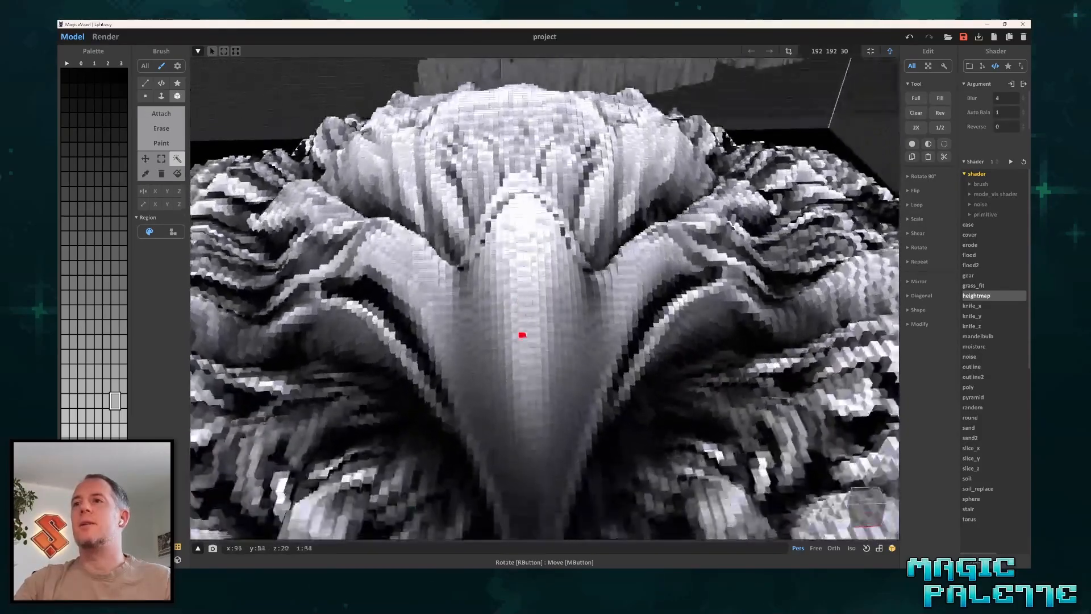
{"action": "scroll", "coordinate": [521, 274], "scroll_direction": "up", "scroll_amount": 5}
{"action": "scroll", "coordinate": [507, 260], "scroll_direction": "down", "scroll_amount": 3}
{"action": "right_click_drag", "start_coordinate": [508, 261], "coordinate": [507, 237]}
{"action": "scroll", "coordinate": [508, 236], "scroll_direction": "down", "scroll_amount": 2}
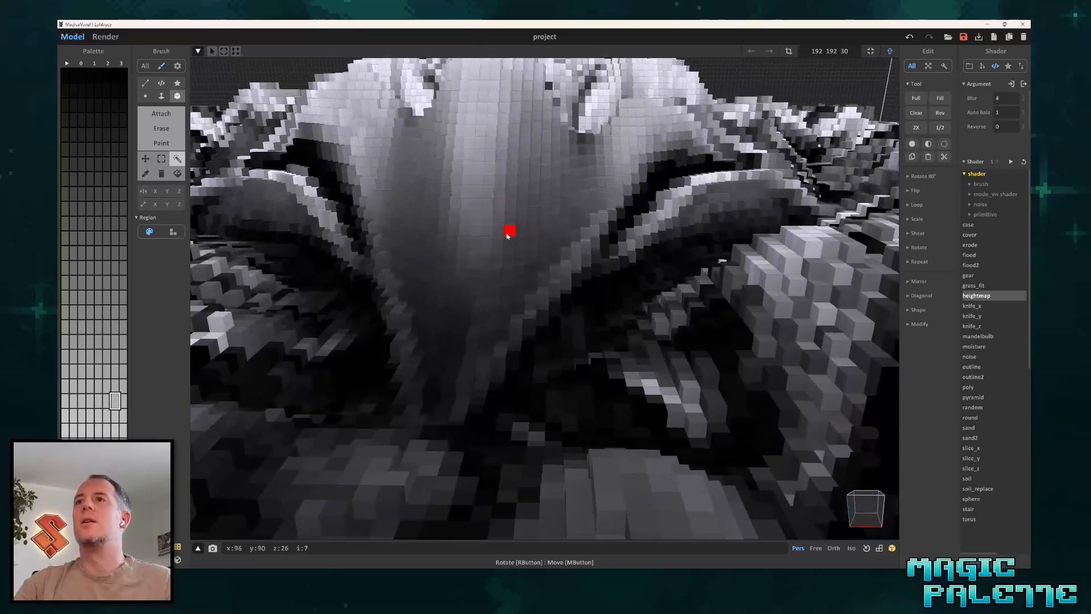
{"action": "middle_click_drag", "start_coordinate": [489, 179], "coordinate": [484, 307]}
{"action": "scroll", "coordinate": [509, 267], "scroll_direction": "up", "scroll_amount": 2}
{"action": "scroll", "coordinate": [508, 261], "scroll_direction": "down", "scroll_amount": 3}
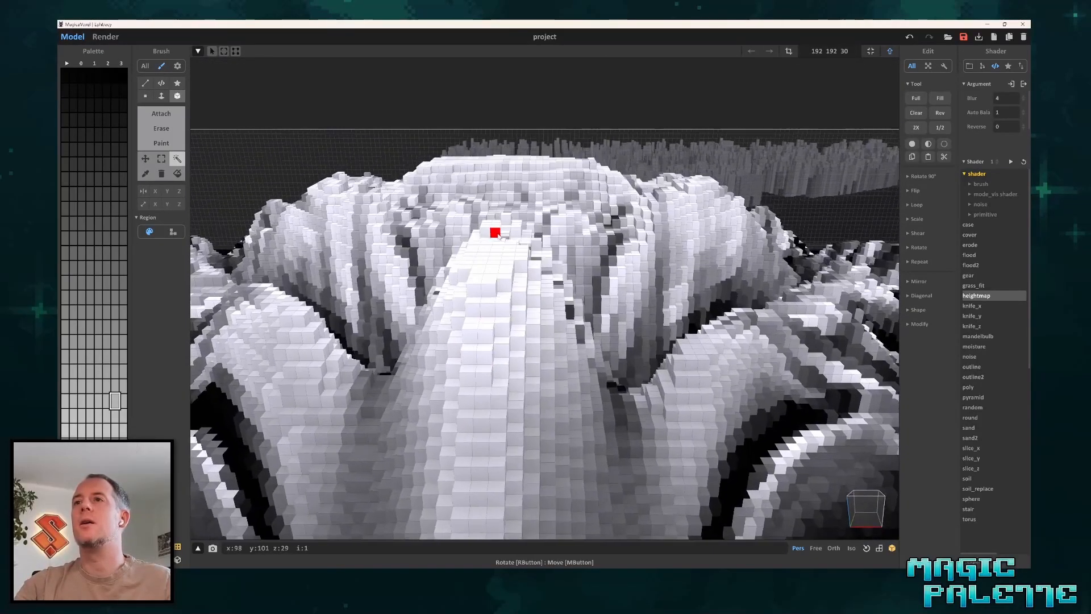
Attach a flat voxel box of about 8 x 10 x 2 between the eagle's beak and forehead.
{"action": "right_click_drag", "start_coordinate": [497, 231], "coordinate": [713, 291]}
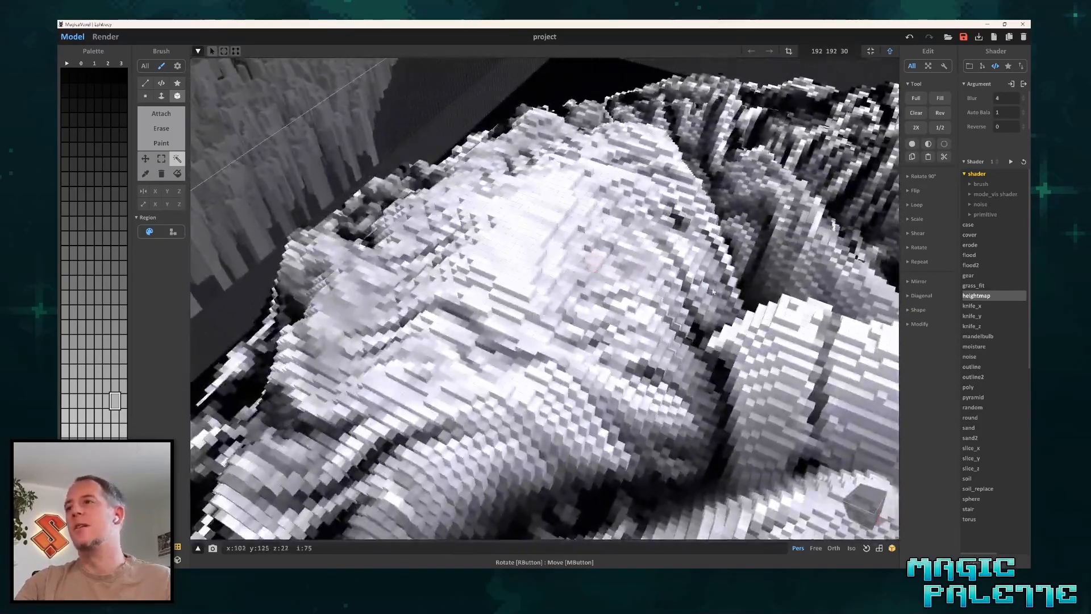
{"action": "key", "text": "t"}
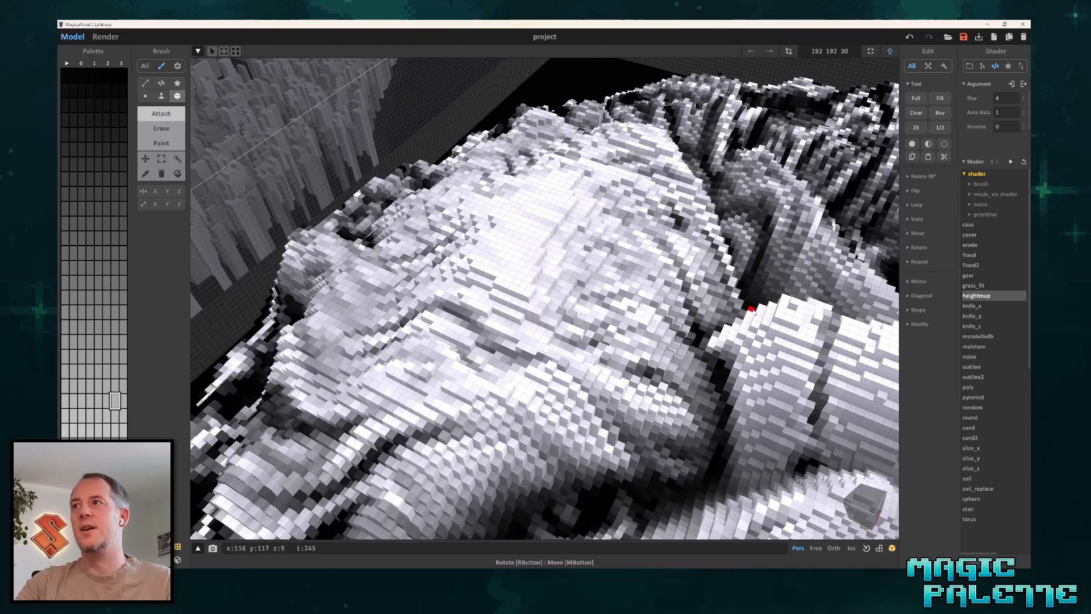
{"action": "left_click_drag", "start_coordinate": [615, 306], "coordinate": [669, 321]}
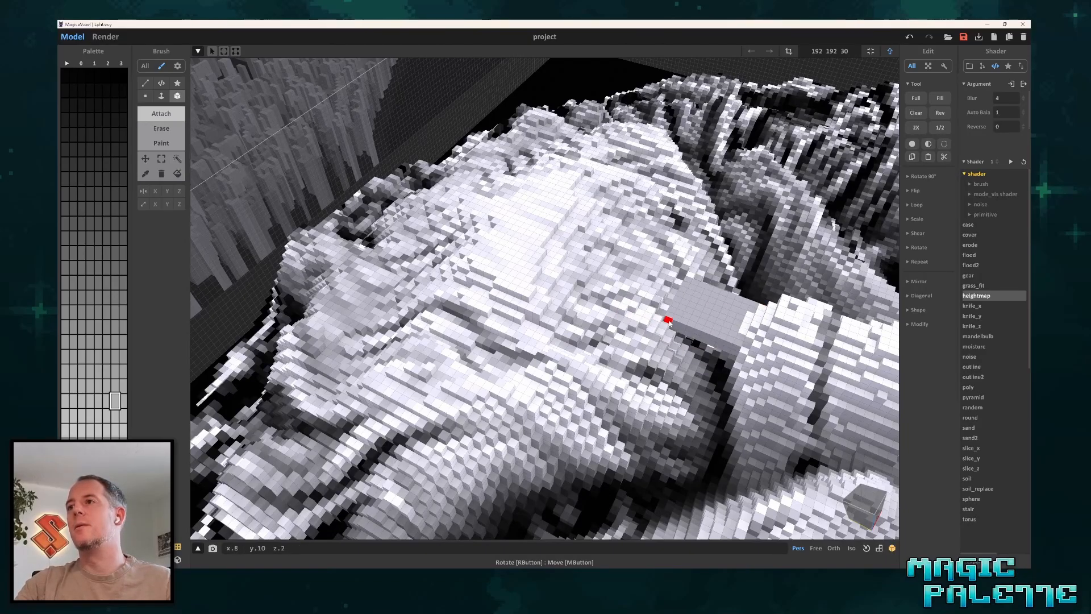
Attach a rectangular voxel block on the eagle's forehead, switch to the Face brush and raise the block.
{"action": "right_click_drag", "start_coordinate": [669, 321], "coordinate": [509, 240]}
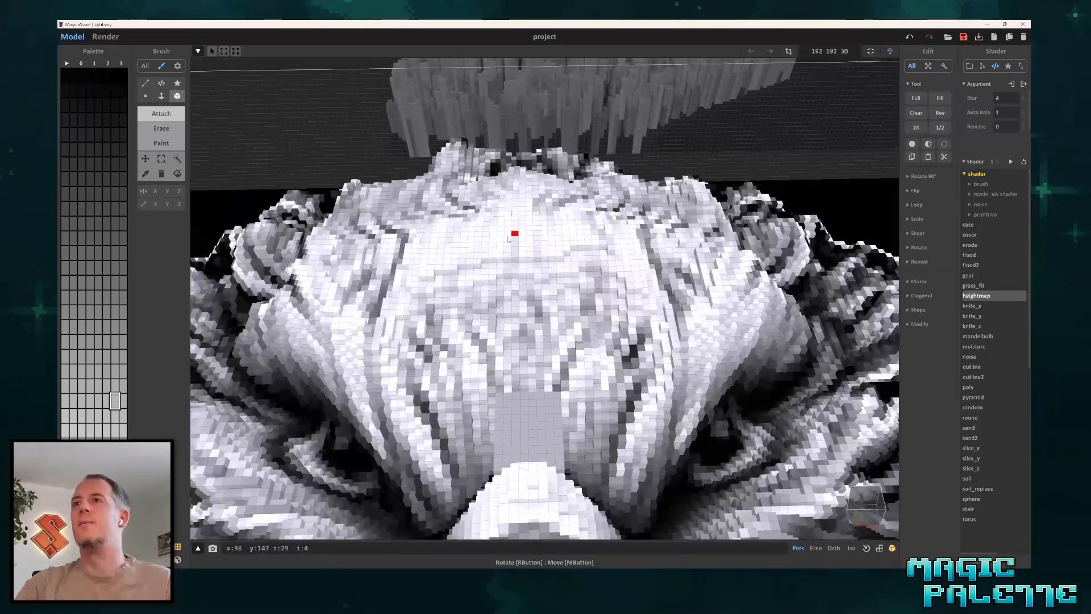
{"action": "key", "text": "f"}
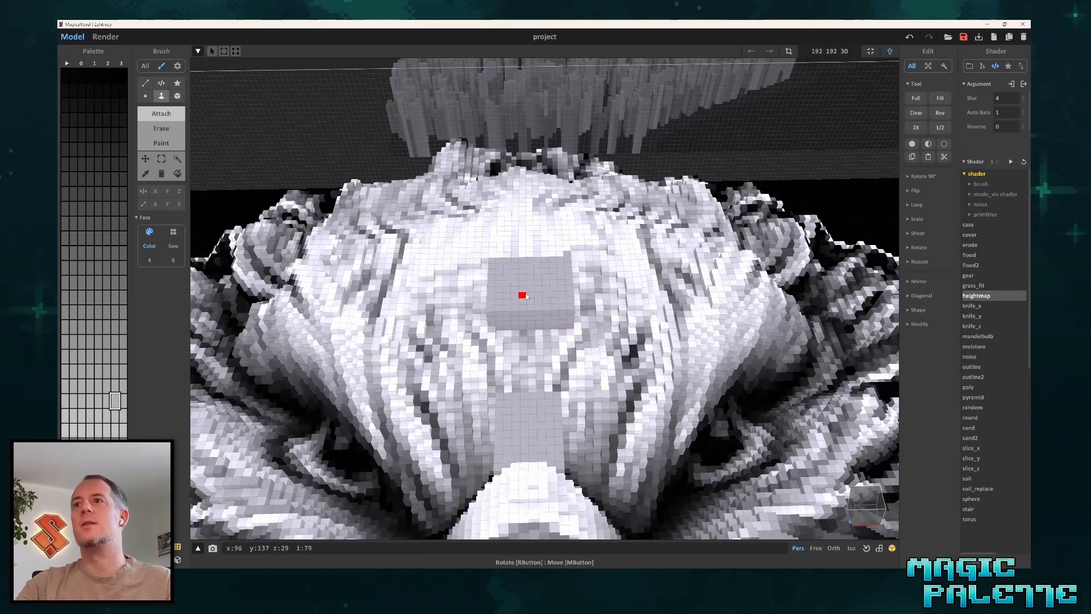
{"action": "right_click_drag", "start_coordinate": [529, 227], "coordinate": [497, 256]}
{"action": "scroll", "coordinate": [456, 247], "scroll_direction": "down", "scroll_amount": 5}
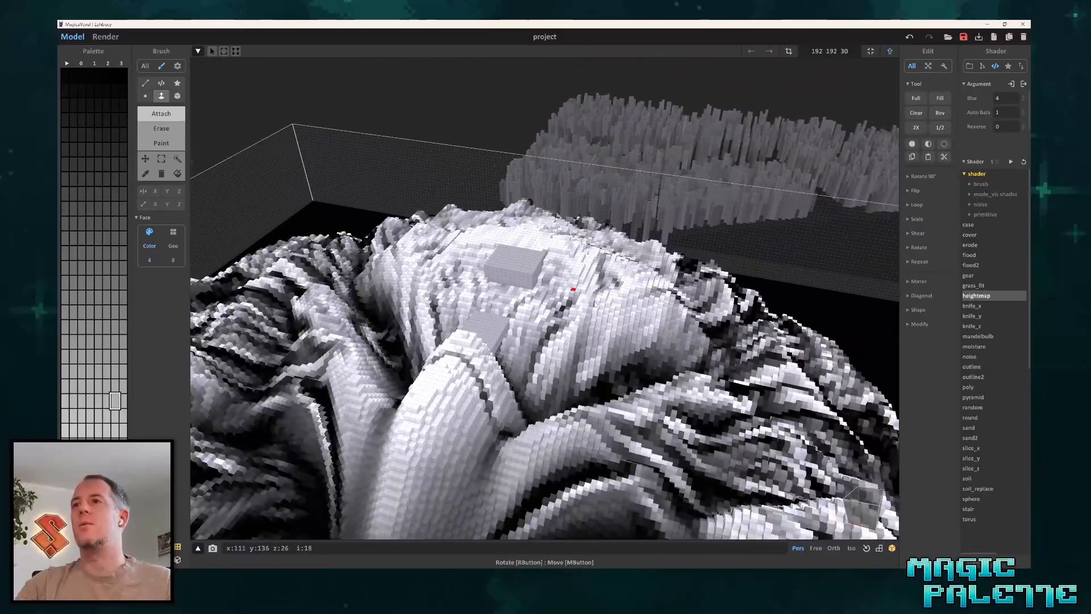
{"action": "right_click_drag", "start_coordinate": [463, 298], "coordinate": [604, 305]}
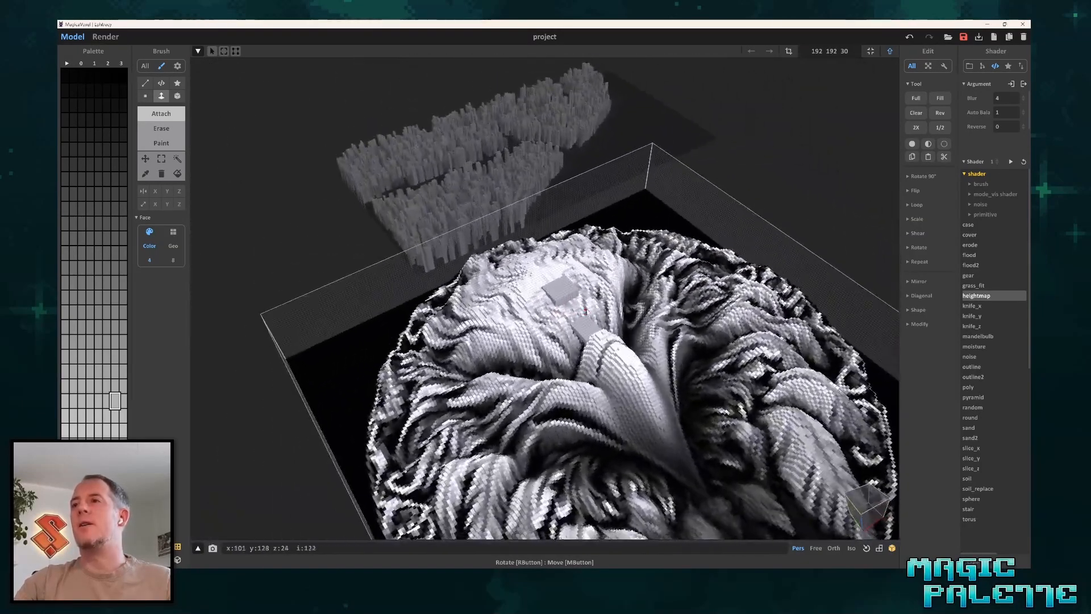
Set the eagle model's height to 60 and extrude the forehead block further upward.
{"action": "scroll", "coordinate": [605, 306], "scroll_direction": "down", "scroll_amount": 4}
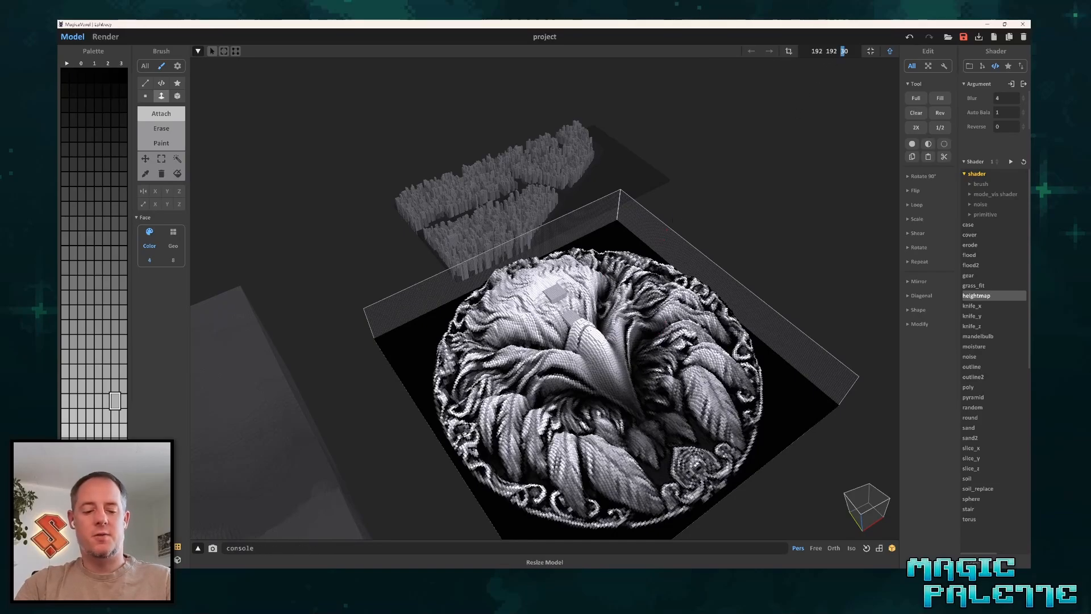
{"action": "type", "text": "60"}
{"action": "key", "text": "Return"}
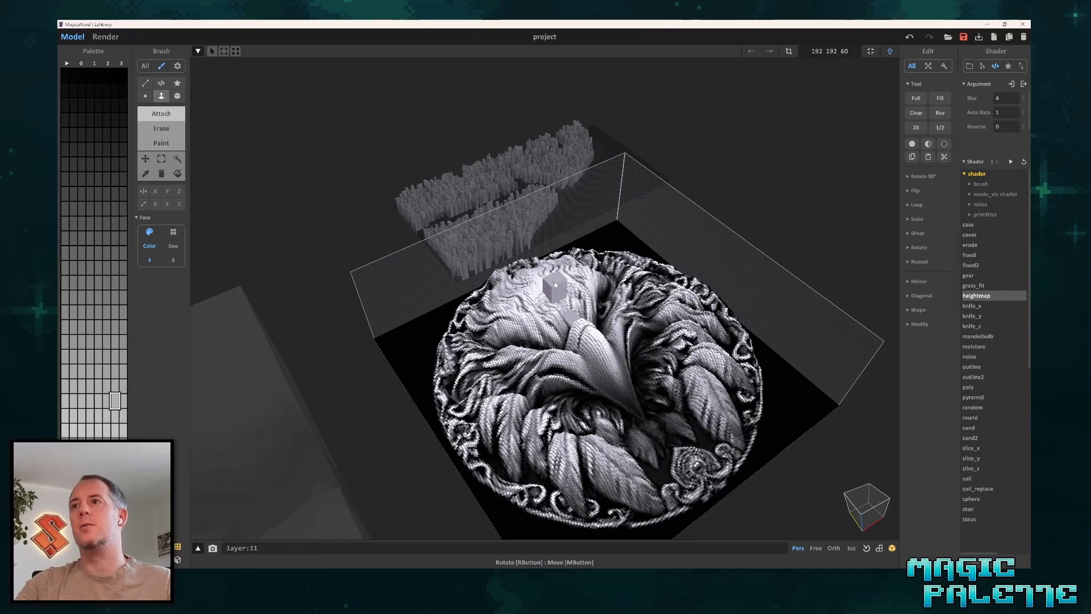
{"action": "right_click_drag", "start_coordinate": [554, 295], "coordinate": [518, 281]}
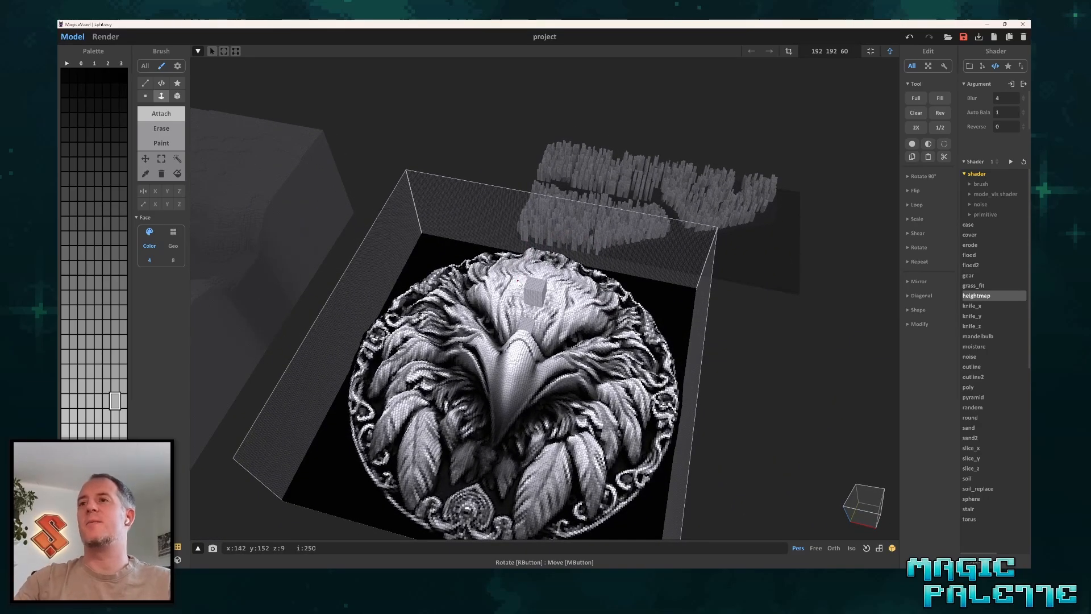
Compare the raised forehead block with the beak and feathers from above and from a low front view.
{"action": "right_click_drag", "start_coordinate": [504, 322], "coordinate": [524, 357]}
{"action": "scroll", "coordinate": [573, 369], "scroll_direction": "up", "scroll_amount": 3}
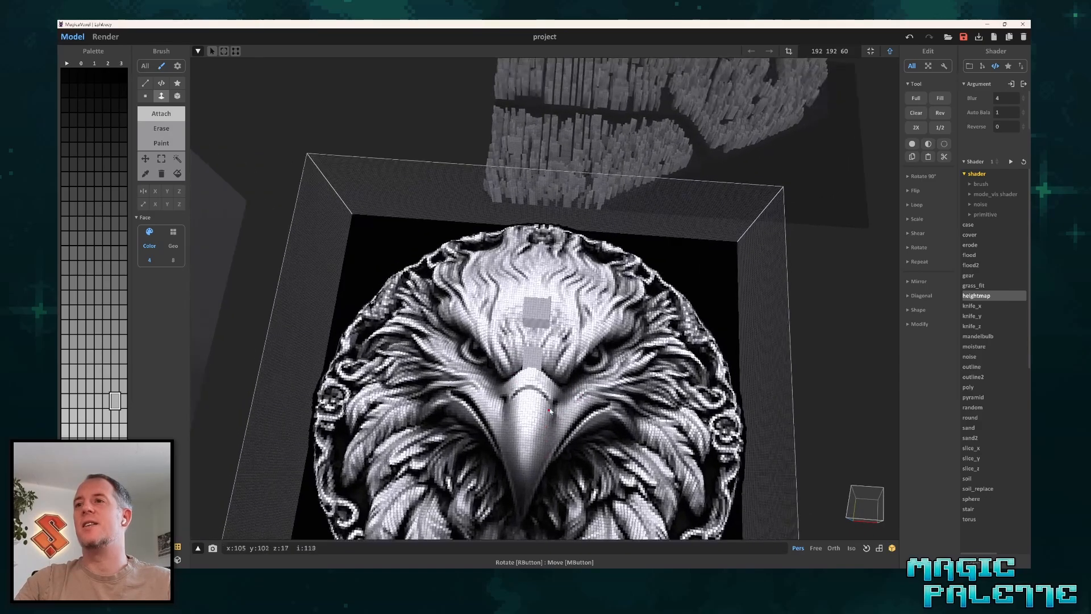
{"action": "right_click_drag", "start_coordinate": [557, 399], "coordinate": [531, 304]}
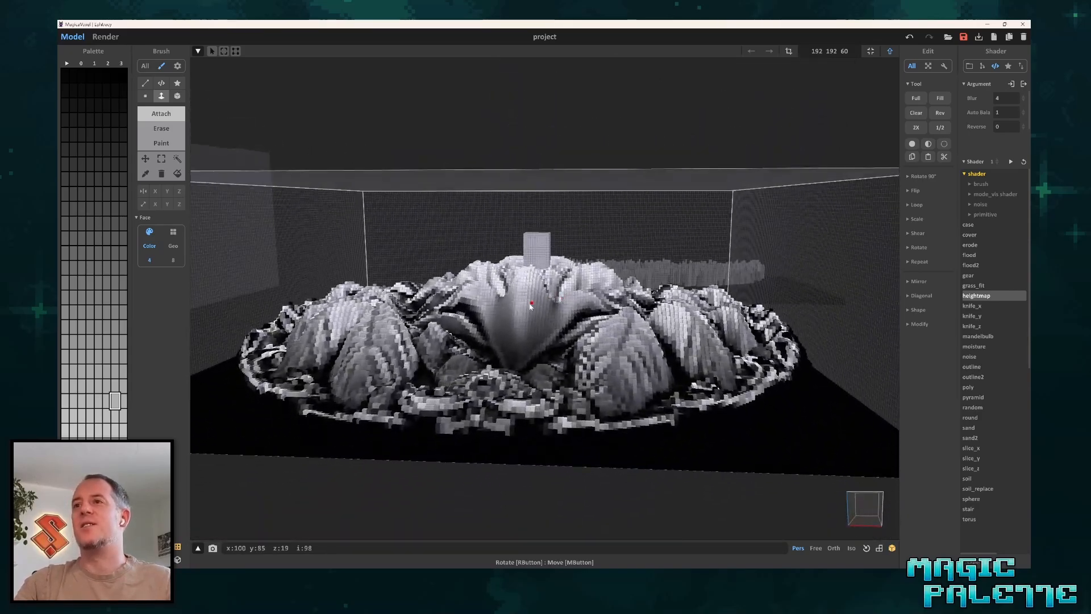
{"action": "scroll", "coordinate": [530, 305], "scroll_direction": "up", "scroll_amount": 4}
{"action": "scroll", "coordinate": [476, 363], "scroll_direction": "up", "scroll_amount": 5}
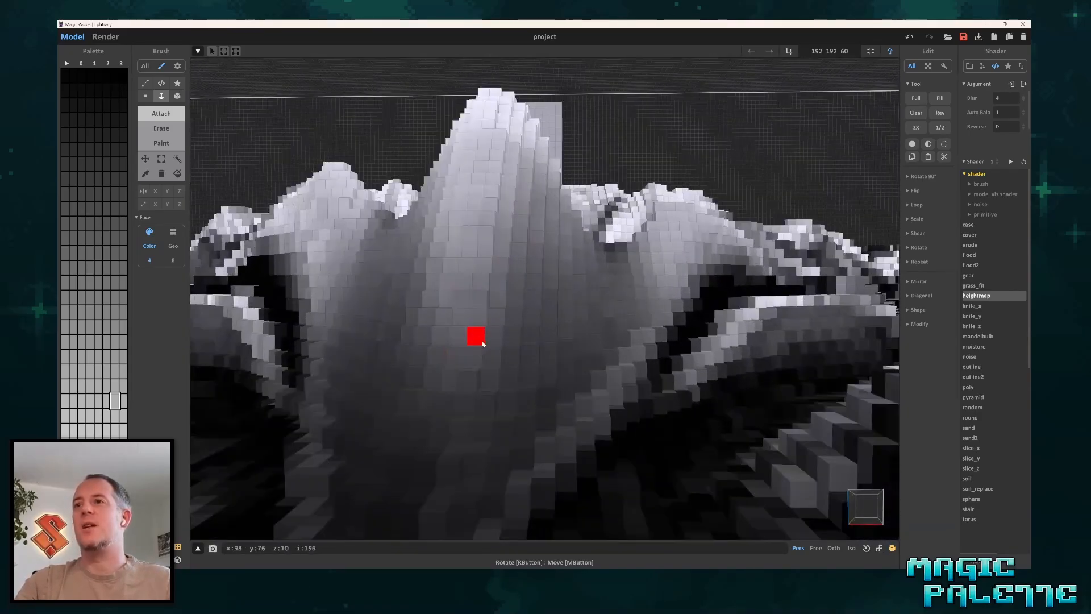
{"action": "scroll", "coordinate": [495, 340], "scroll_direction": "down", "scroll_amount": 6}
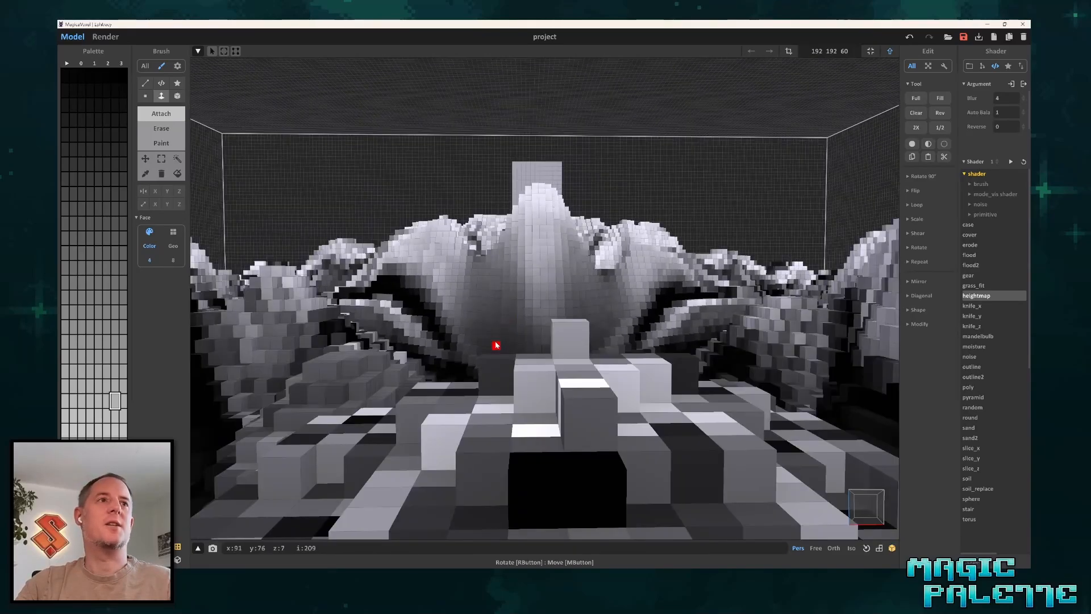
{"action": "scroll", "coordinate": [489, 313], "scroll_direction": "down", "scroll_amount": 3}
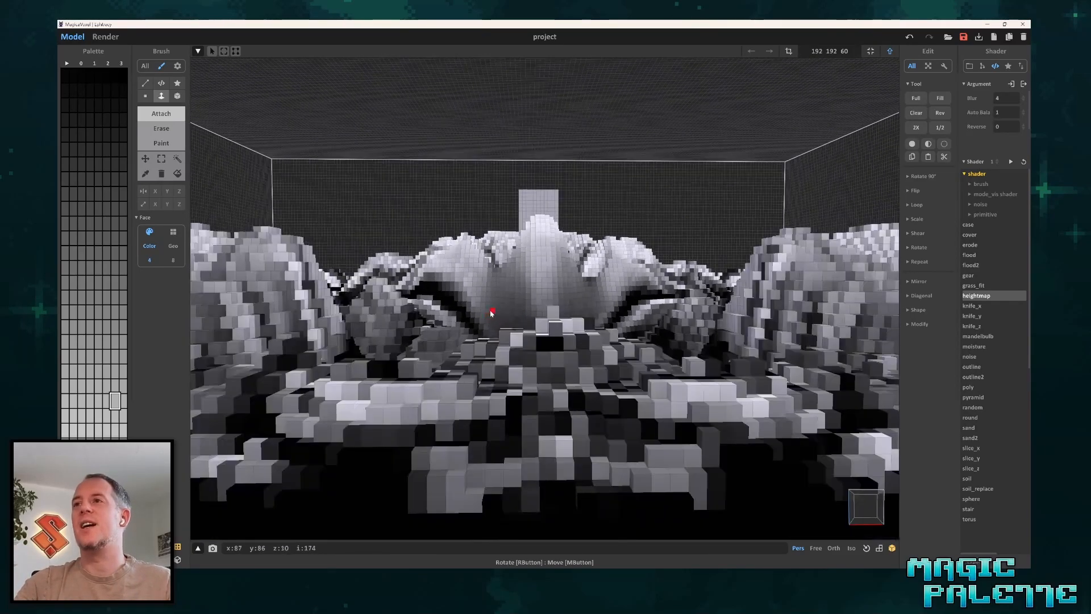
Undo the resize to height 60 and the voxel blocks added to the eagle's head.
{"action": "right_click_drag", "start_coordinate": [506, 300], "coordinate": [538, 338]}
{"action": "scroll", "coordinate": [518, 386], "scroll_direction": "down", "scroll_amount": 5}
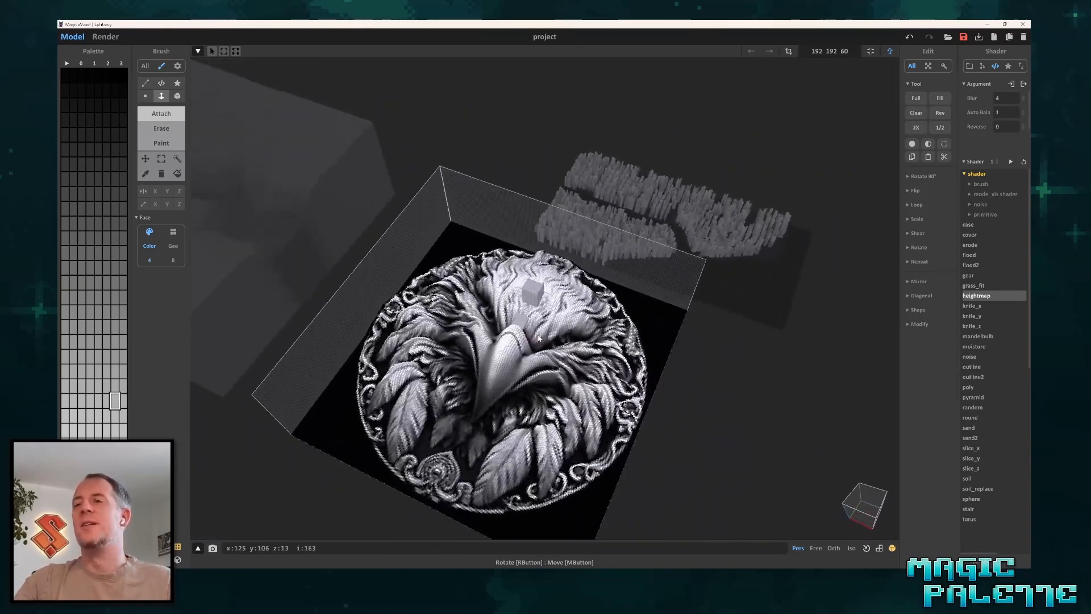
{"action": "key", "text": "ctrl+z"}
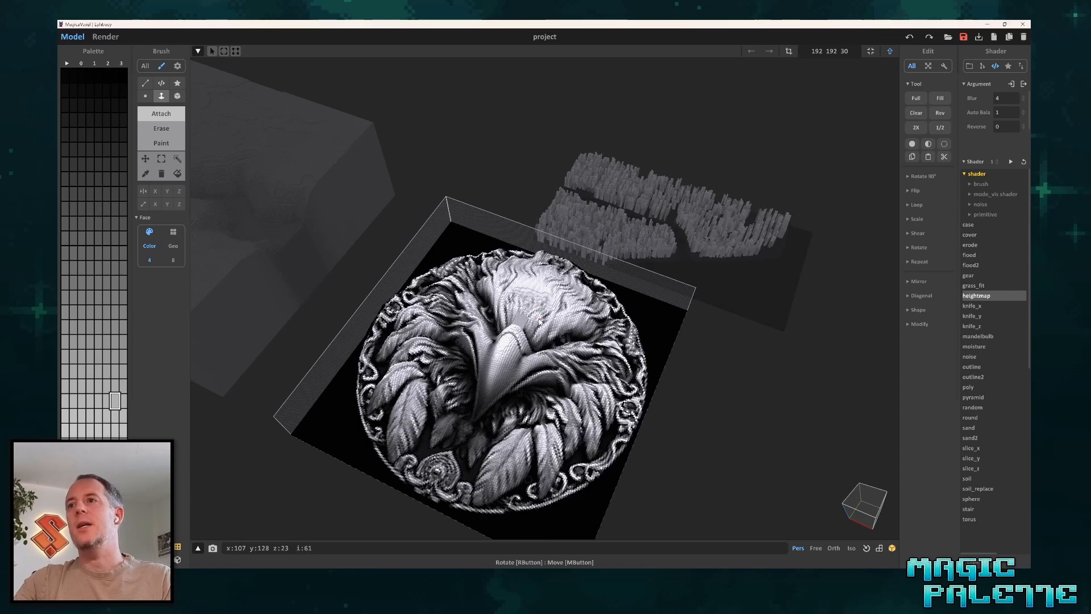
Leave voxel editing and move the eagle model back behind the canyon and city models.
{"action": "scroll", "coordinate": [677, 360], "scroll_direction": "down", "scroll_amount": 3}
{"action": "scroll", "coordinate": [640, 386], "scroll_direction": "down", "scroll_amount": 3}
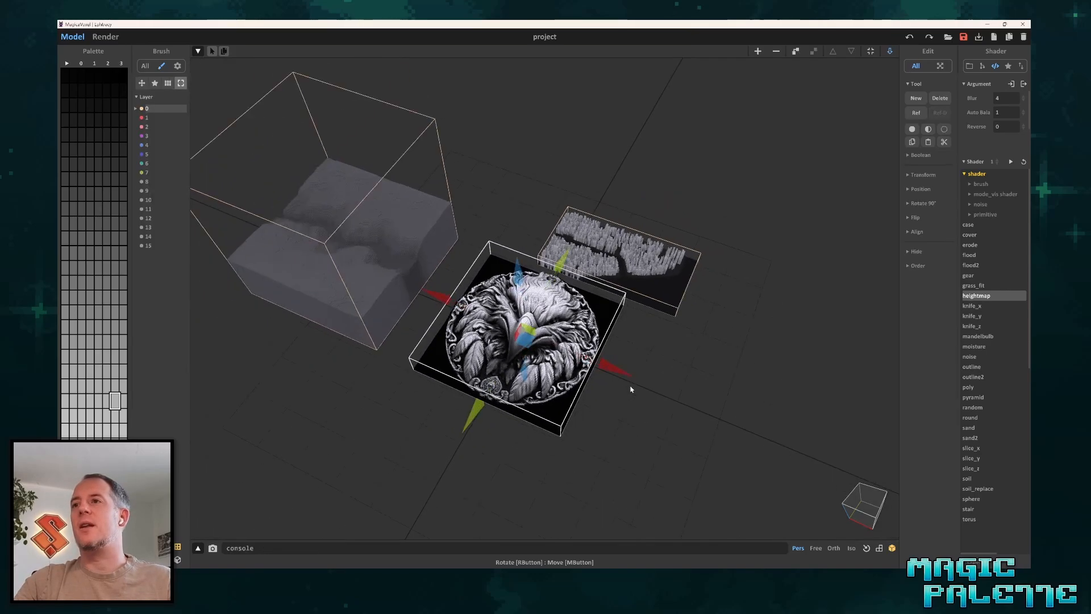
{"action": "left_click_drag", "start_coordinate": [475, 414], "coordinate": [556, 262]}
{"action": "left_click_drag", "start_coordinate": [688, 223], "coordinate": [576, 189]}
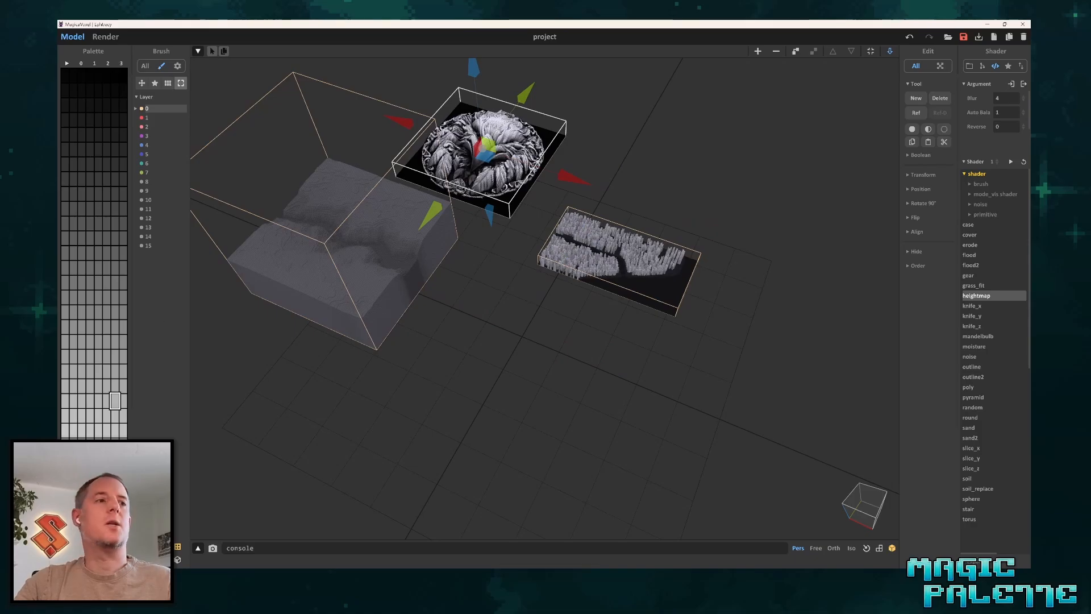
Import the owl ornament heightmap image (192x192) from the Heightmap Samples folder into the scene.
{"action": "key", "text": "alt+Tab"}
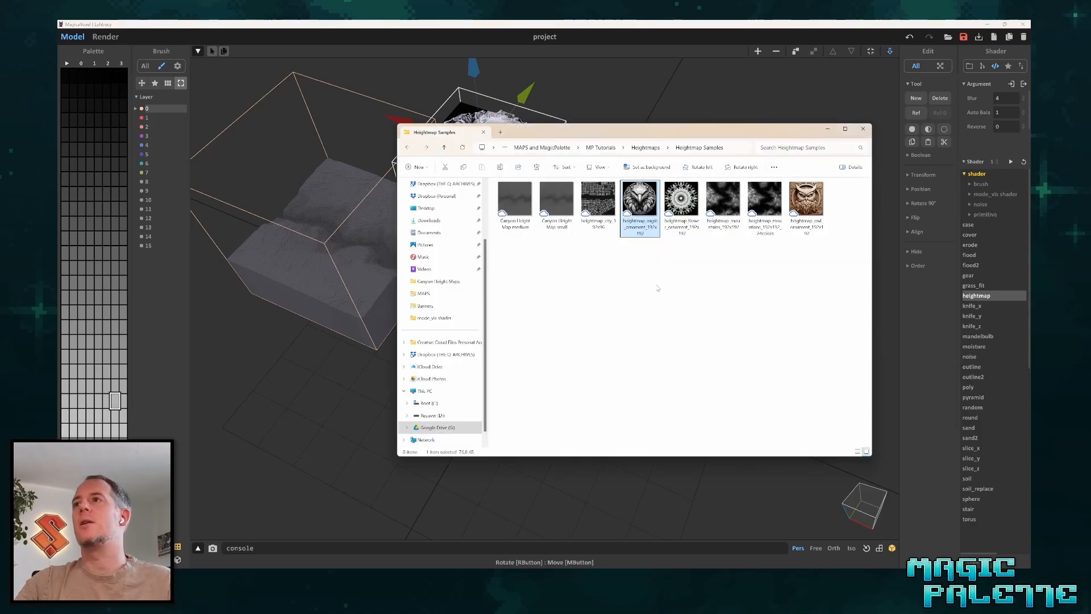
{"action": "left_click_drag", "start_coordinate": [806, 199], "coordinate": [302, 387]}
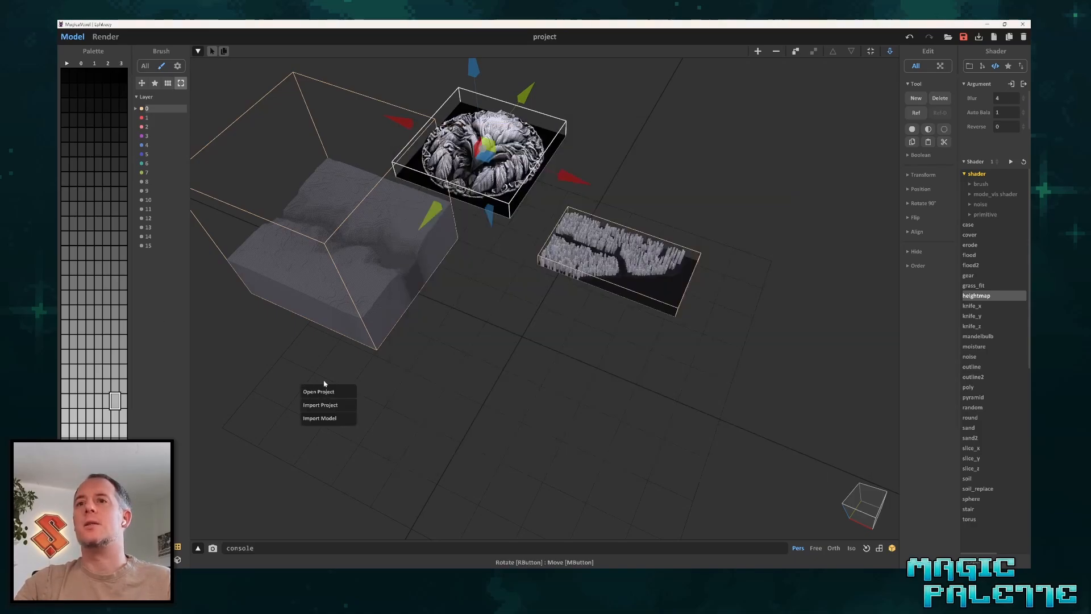
{"action": "left_click", "coordinate": [320, 404]}
{"action": "scroll", "coordinate": [512, 364], "scroll_direction": "up", "scroll_amount": 5}
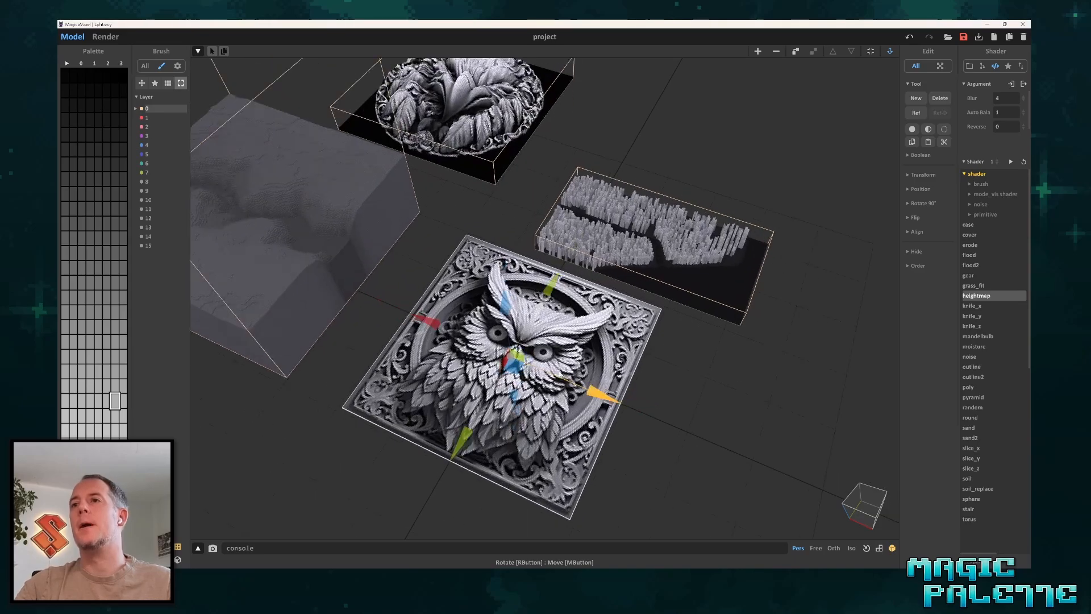
Open the imported owl image for voxel editing and set its model height to 20.
{"action": "right_click_drag", "start_coordinate": [601, 438], "coordinate": [642, 372]}
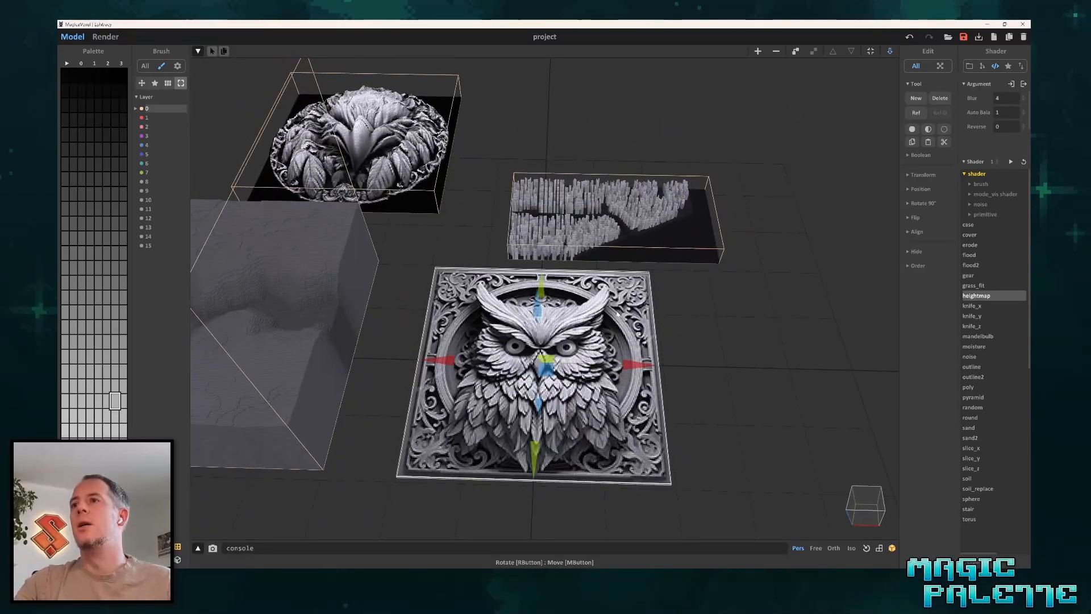
{"action": "left_click", "coordinate": [889, 51]}
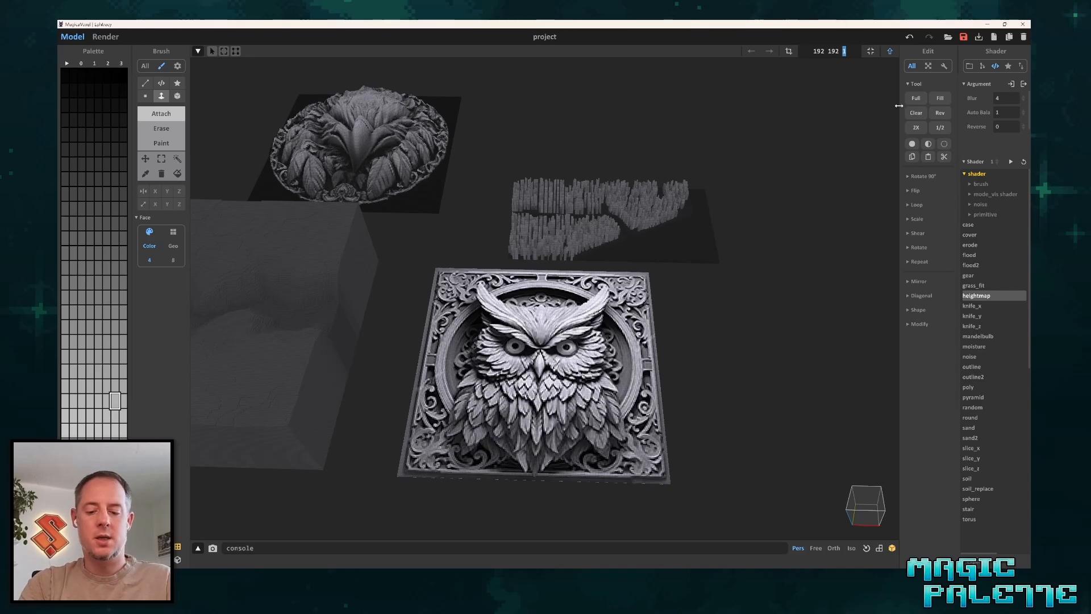
{"action": "type", "text": "20"}
{"action": "key", "text": "Return"}
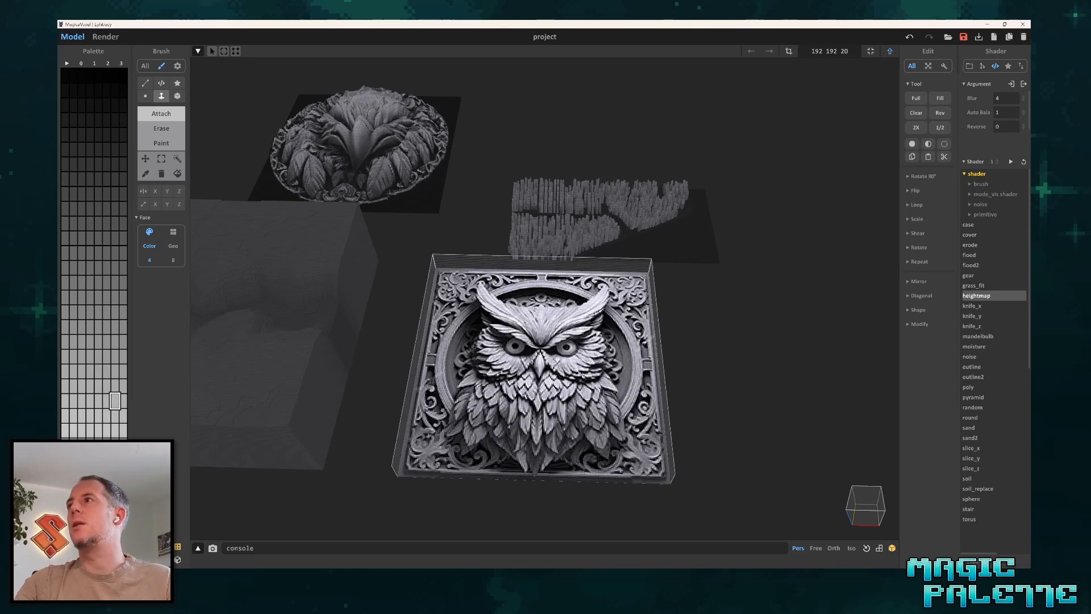
Run the heightmap shader on the owl with Blur set to 2 and inspect the relief.
{"action": "left_click", "coordinate": [998, 97]}
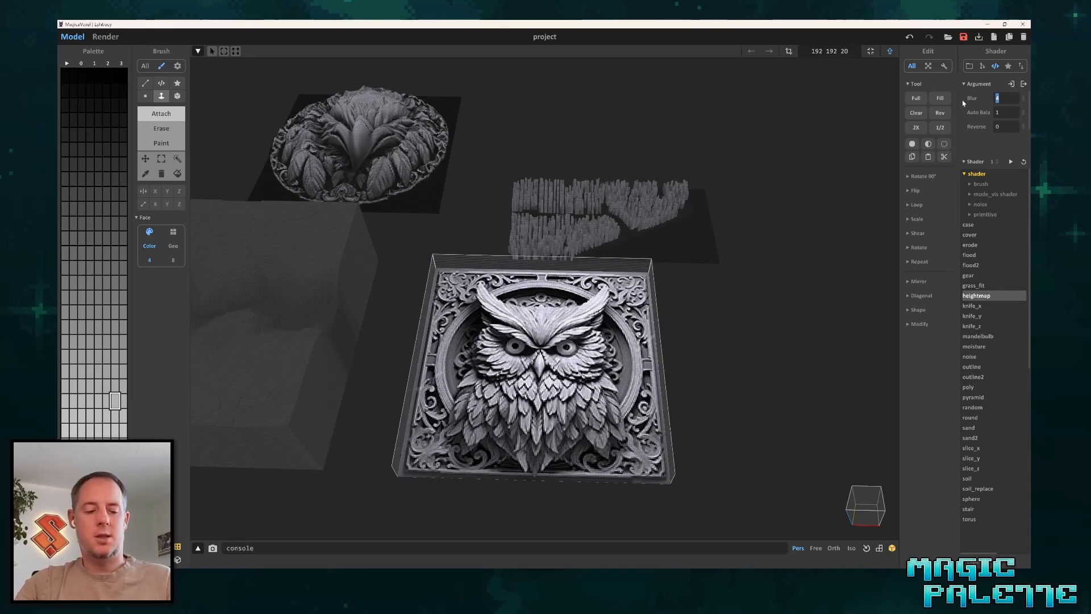
{"action": "left_click", "coordinate": [1010, 162]}
{"action": "mouse_move", "coordinate": [579, 344]}
{"action": "right_mouse_down"}
{"action": "mouse_move", "coordinate": [593, 396]}
{"action": "mouse_move", "coordinate": [603, 396]}
{"action": "mouse_move", "coordinate": [584, 318]}
{"action": "mouse_move", "coordinate": [579, 348]}
{"action": "right_mouse_up"}
{"action": "scroll", "coordinate": [603, 396], "scroll_direction": "up", "scroll_amount": 5}
{"action": "scroll", "coordinate": [584, 342], "scroll_direction": "down", "scroll_amount": 8}
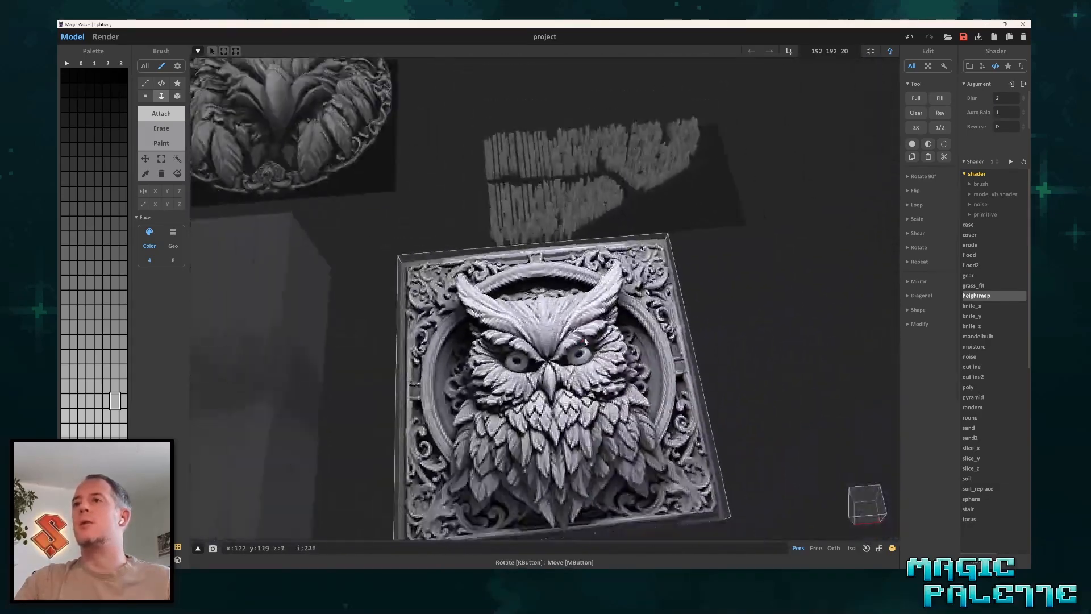
{"action": "scroll", "coordinate": [721, 295], "scroll_direction": "down", "scroll_amount": 3}
Rotate the owl relief 90 degrees about the X axis and leave voxel editing.
{"action": "key", "text": "Tab"}
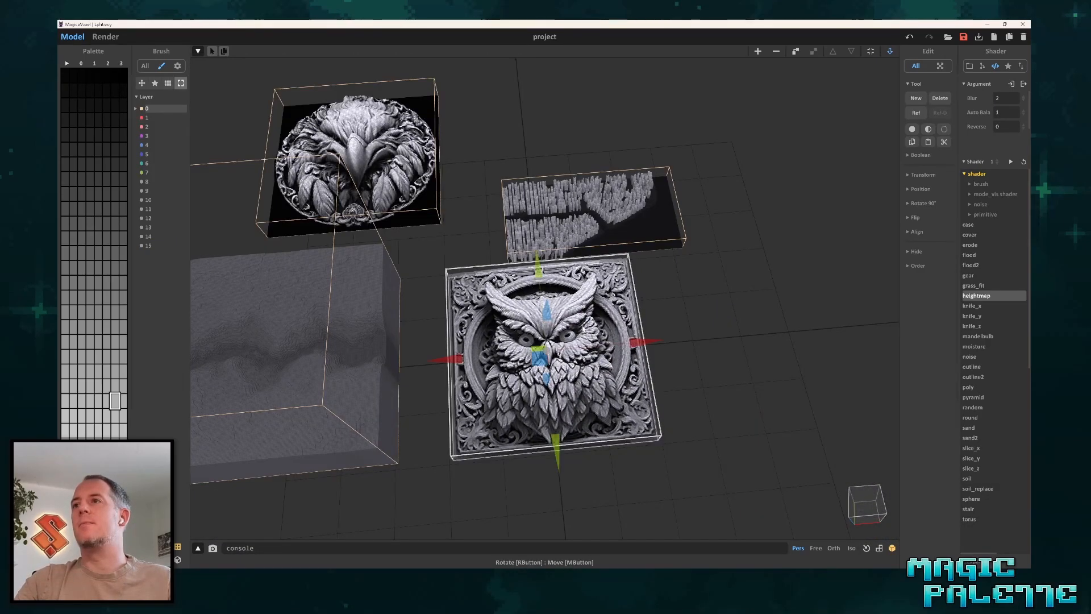
{"action": "key", "text": "Tab"}
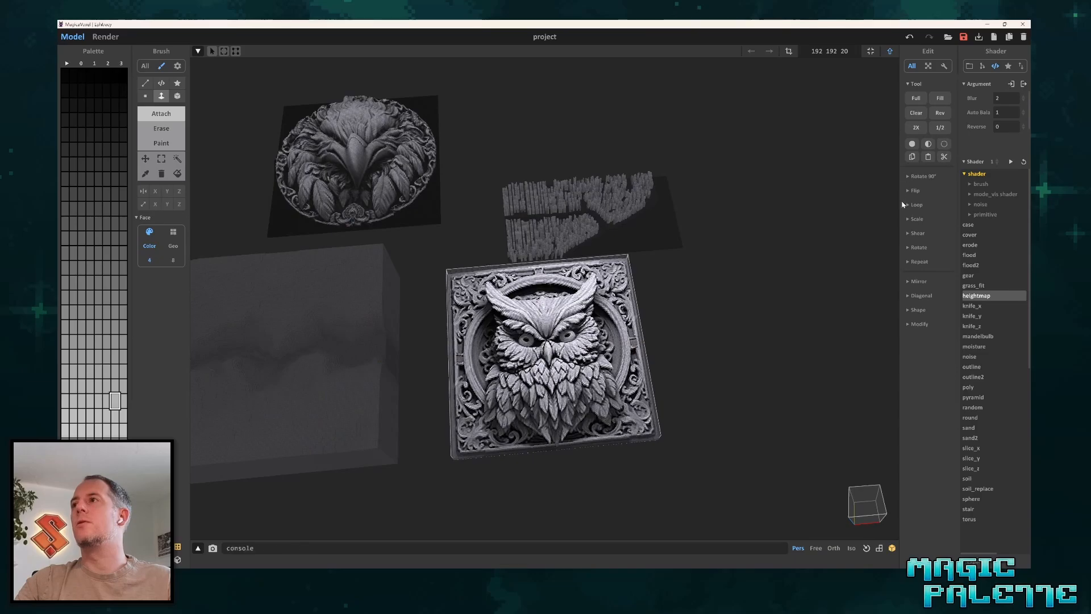
{"action": "left_click", "coordinate": [922, 176]}
{"action": "left_click", "coordinate": [912, 191]}
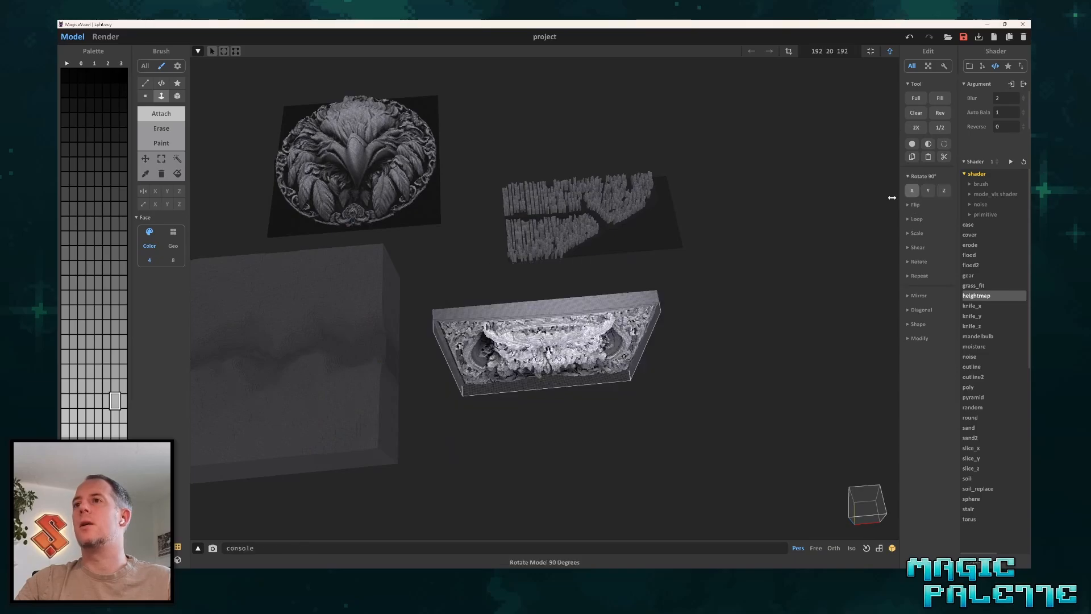
{"action": "key", "text": "Tab"}
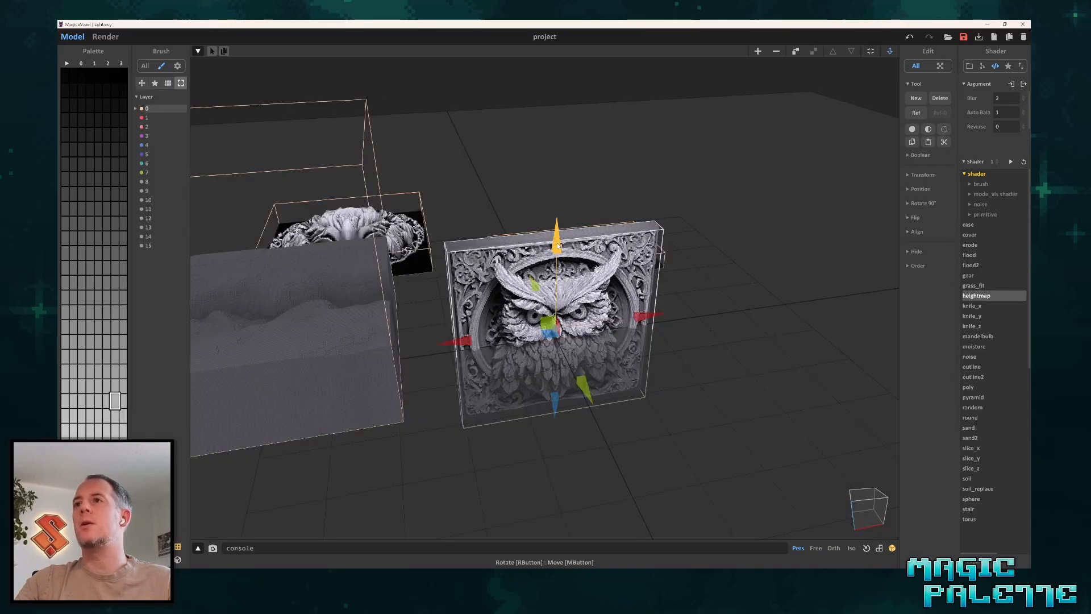
Raise the upright owl panel above the ground plane and view it from the front.
{"action": "left_click_drag", "start_coordinate": [521, 248], "coordinate": [582, 133]}
{"action": "right_click_drag", "start_coordinate": [582, 132], "coordinate": [560, 178]}
{"action": "scroll", "coordinate": [561, 177], "scroll_direction": "up", "scroll_amount": 3}
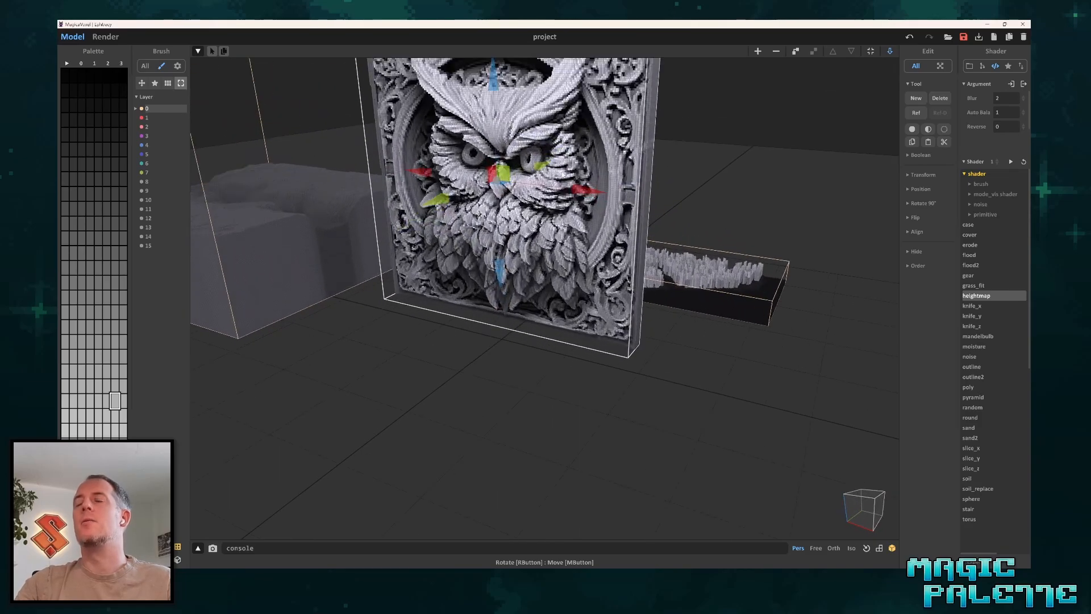
{"action": "middle_click_drag", "start_coordinate": [561, 178], "coordinate": [537, 312]}
{"action": "right_click_drag", "start_coordinate": [536, 311], "coordinate": [549, 273]}
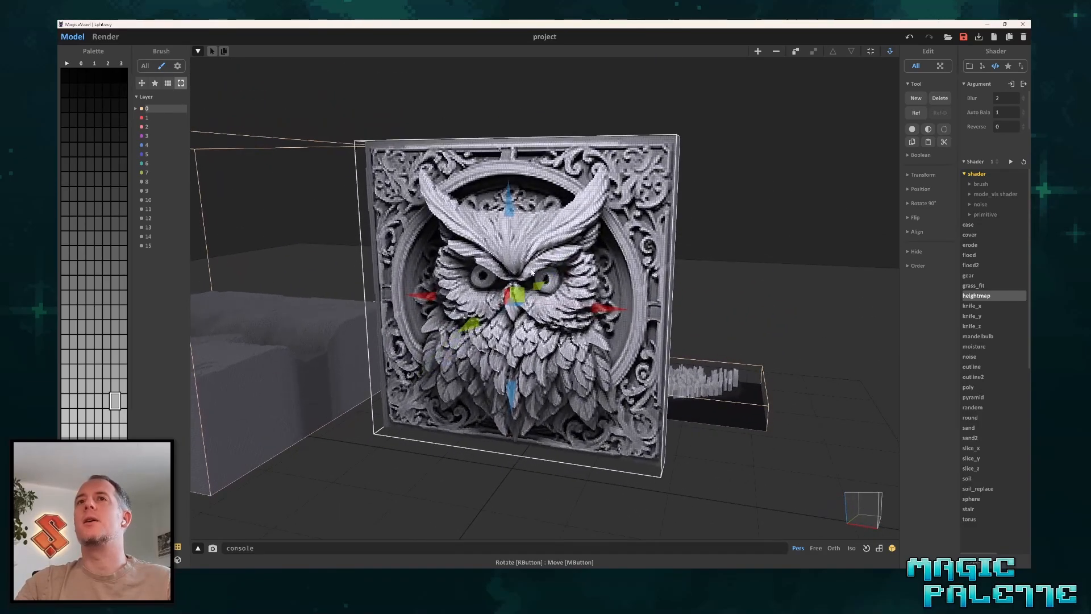
Preview the upright owl panel as a render, return to modelling and deselect it.
{"action": "left_click", "coordinate": [106, 36]}
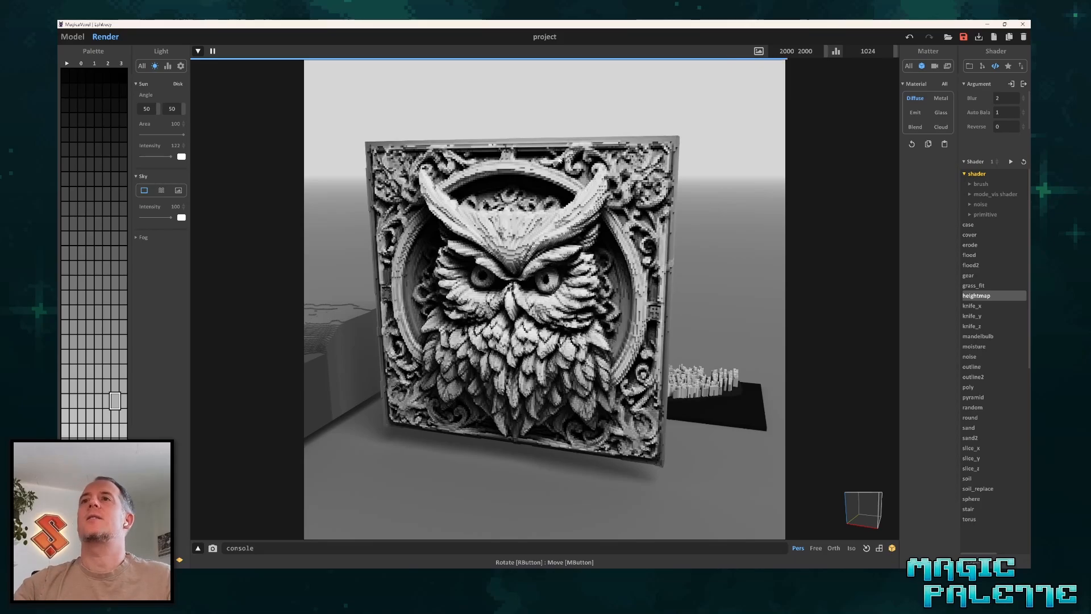
{"action": "left_click", "coordinate": [73, 36]}
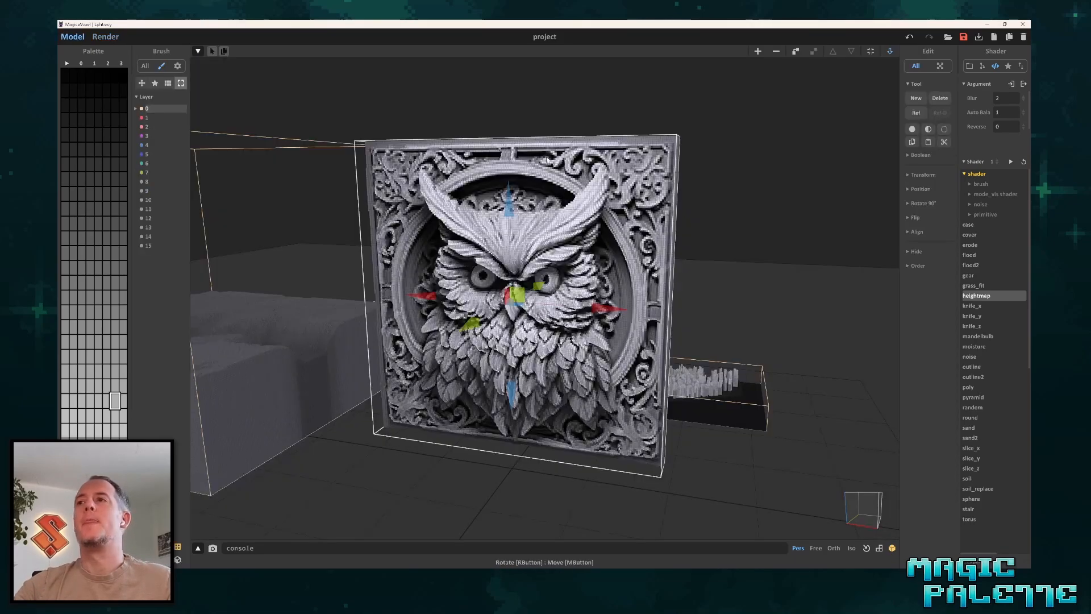
{"action": "scroll", "coordinate": [332, 129], "scroll_direction": "down", "scroll_amount": 4}
{"action": "middle_click_drag", "start_coordinate": [332, 129], "coordinate": [308, 97]}
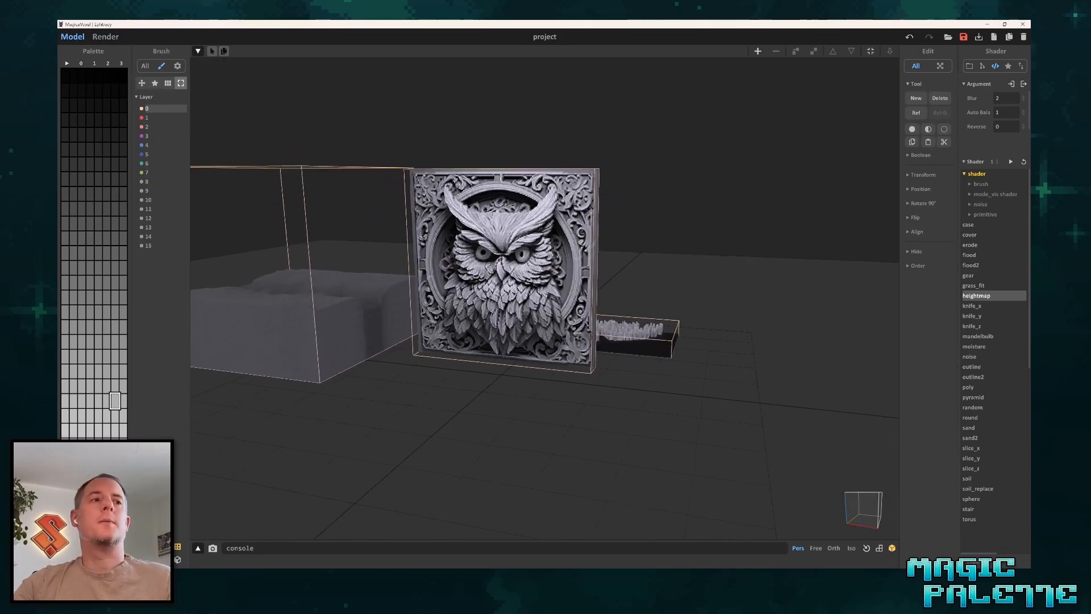
Import the first 192x192 mountains heightmap image from the Heightmap Samples folder and move it onto open ground in front of the owl.
{"action": "key", "text": "alt+Tab"}
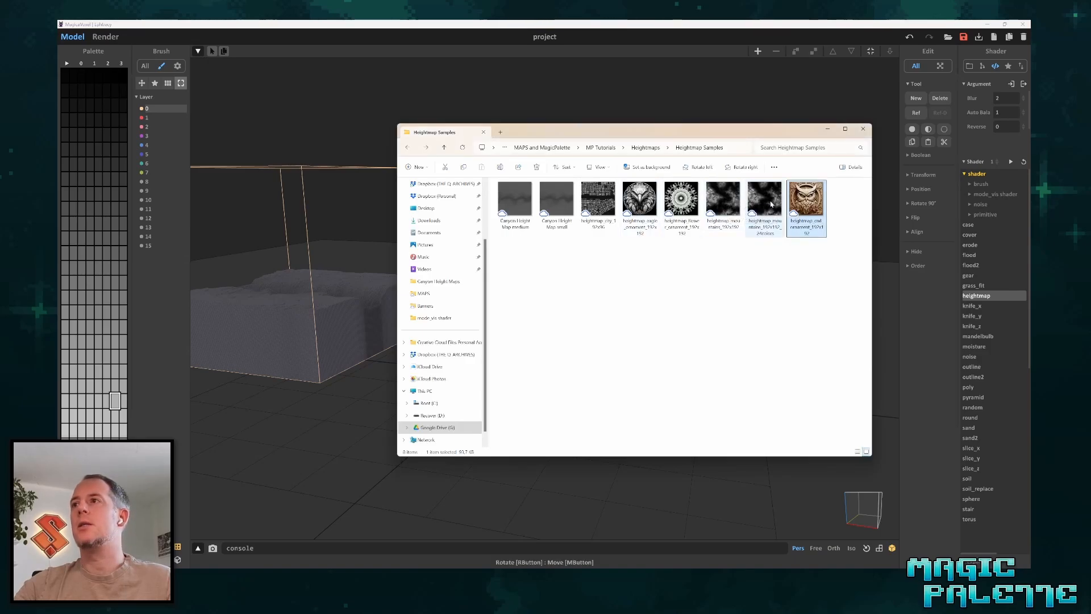
{"action": "left_click_drag", "start_coordinate": [729, 204], "coordinate": [359, 475]}
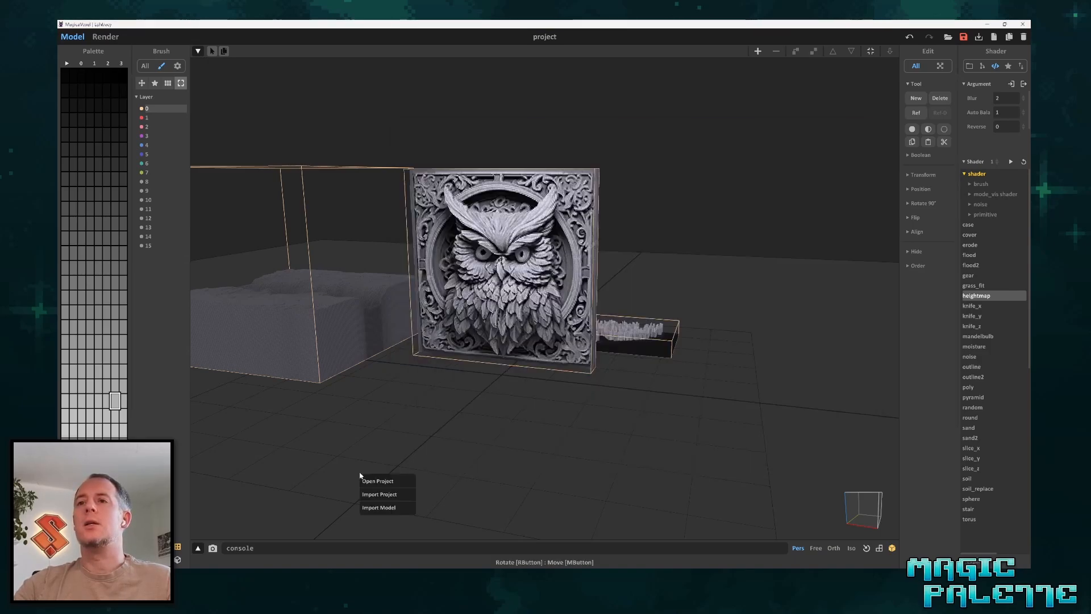
{"action": "left_click", "coordinate": [378, 507]}
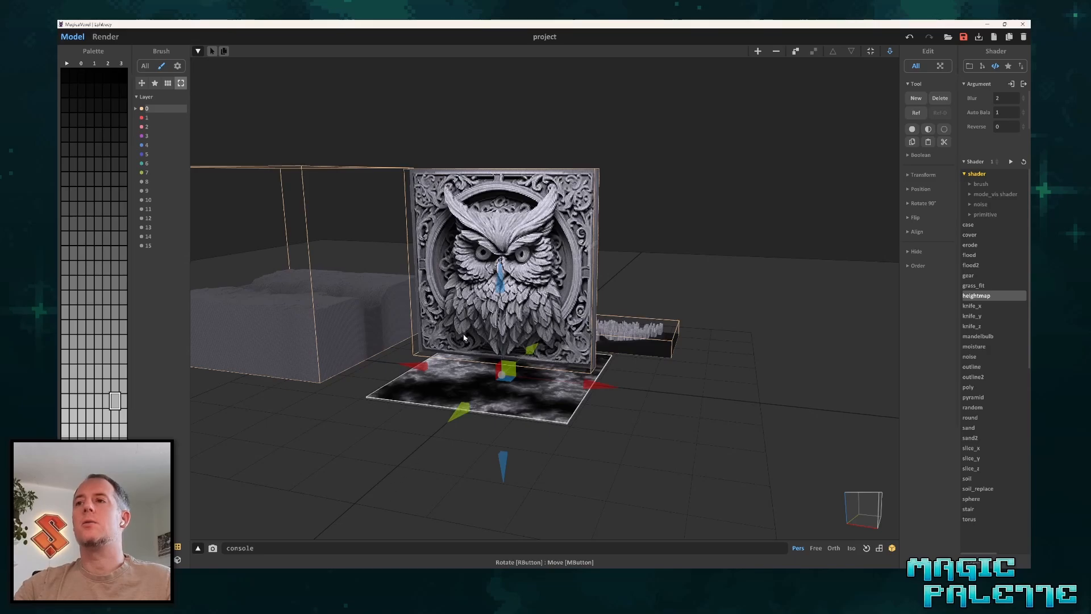
{"action": "left_click_drag", "start_coordinate": [471, 391], "coordinate": [404, 462]}
{"action": "right_click_drag", "start_coordinate": [493, 364], "coordinate": [545, 427]}
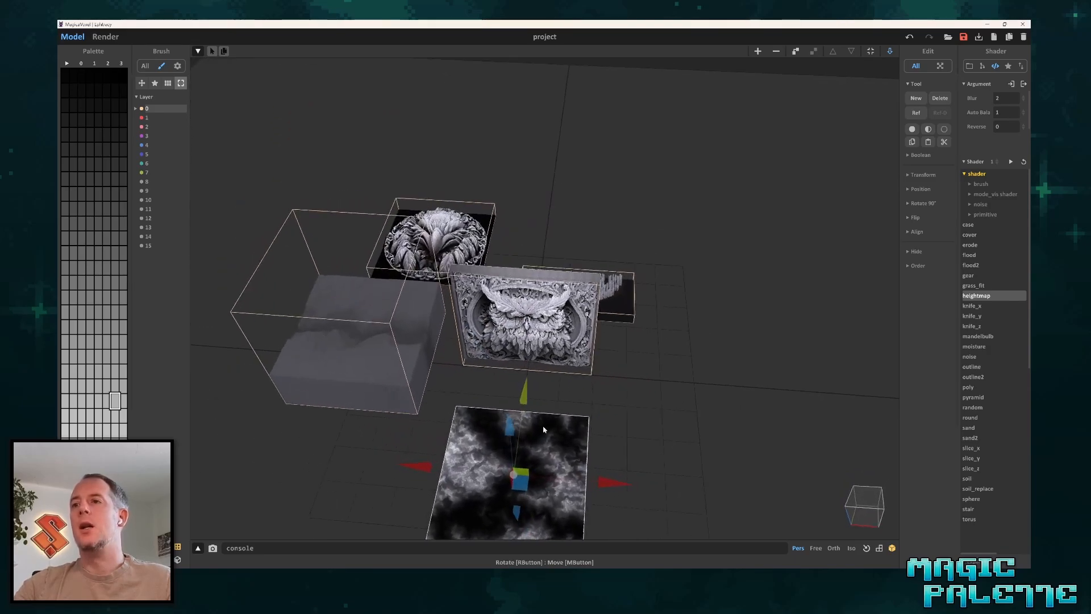
{"action": "middle_click_drag", "start_coordinate": [544, 427], "coordinate": [492, 274]}
{"action": "scroll", "coordinate": [453, 372], "scroll_direction": "up", "scroll_amount": 5}
{"action": "middle_click_drag", "start_coordinate": [404, 346], "coordinate": [515, 338]}
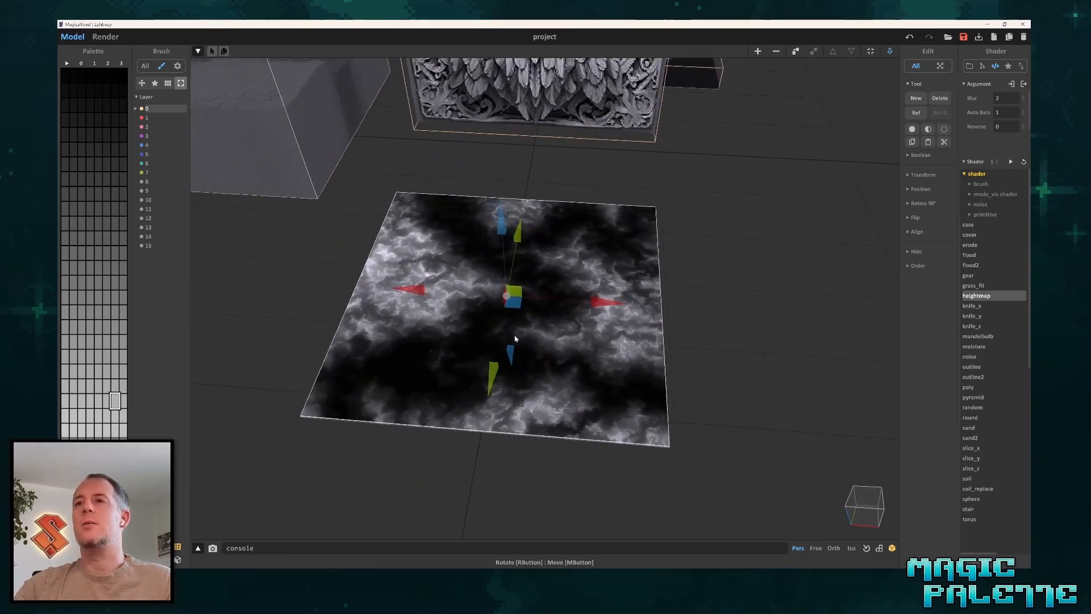
{"action": "scroll", "coordinate": [548, 318], "scroll_direction": "up", "scroll_amount": 2}
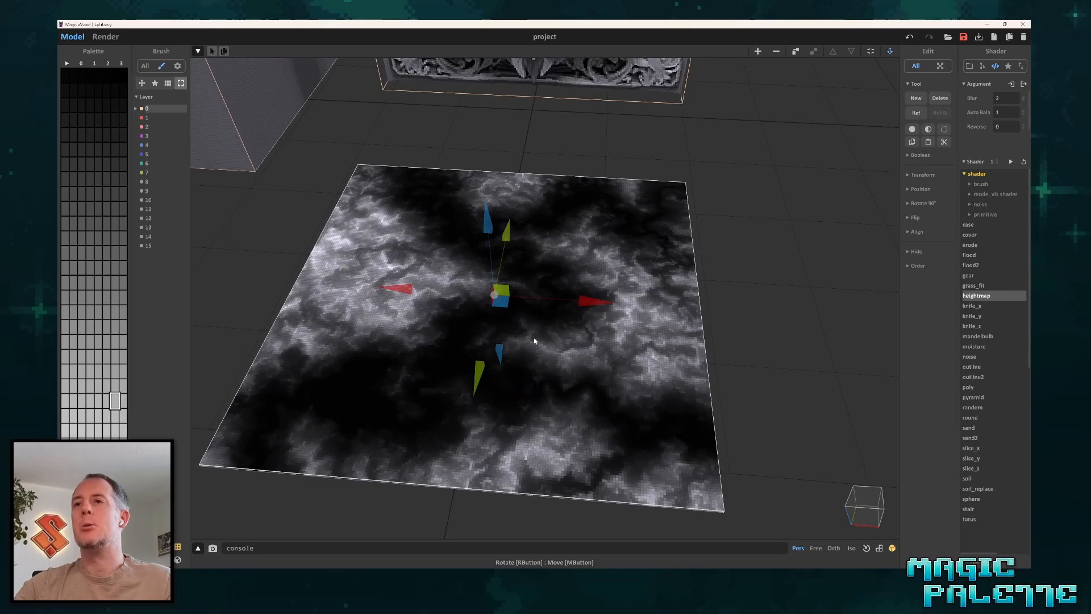
{"action": "scroll", "coordinate": [540, 337], "scroll_direction": "down", "scroll_amount": 3}
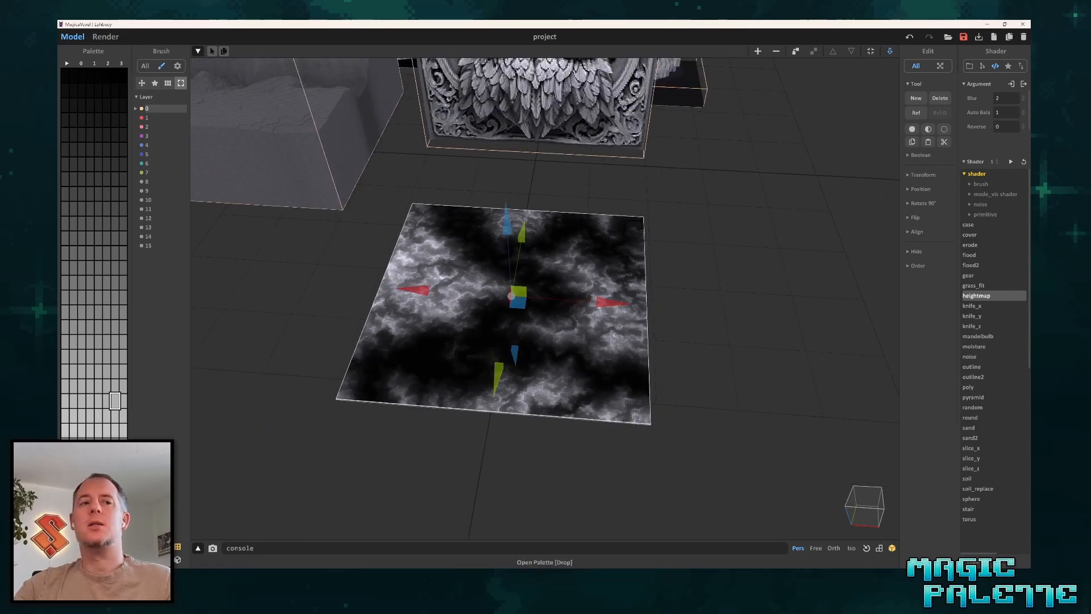
Import the second mountains heightmap image and place it beside the first one with a small gap between them.
{"action": "key", "text": "alt+Tab"}
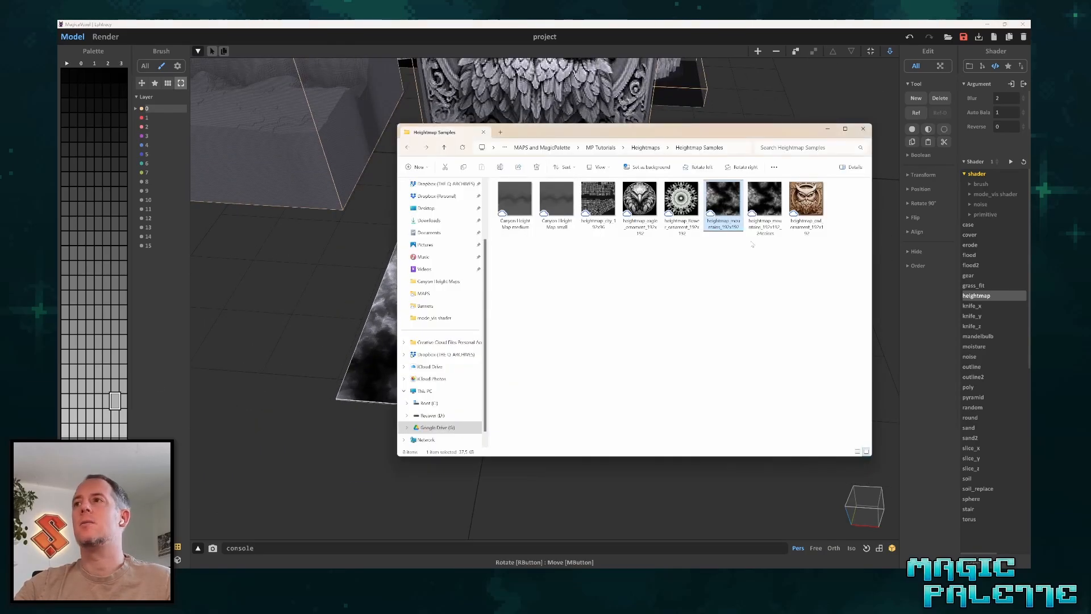
{"action": "left_click_drag", "start_coordinate": [756, 205], "coordinate": [286, 376]}
{"action": "left_click", "coordinate": [295, 400]}
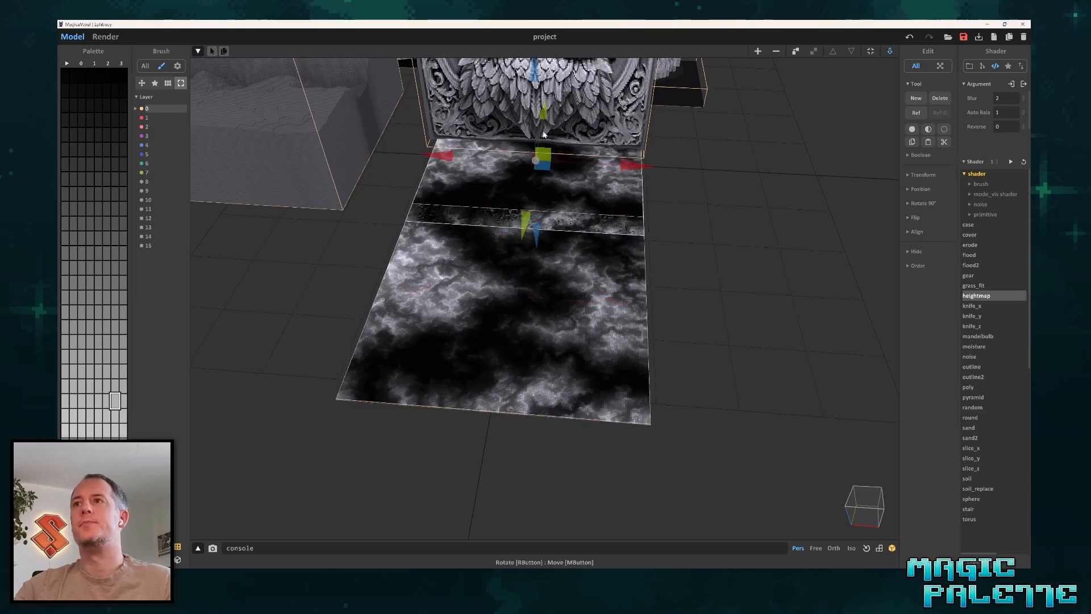
{"action": "left_click_drag", "start_coordinate": [643, 163], "coordinate": [841, 204]}
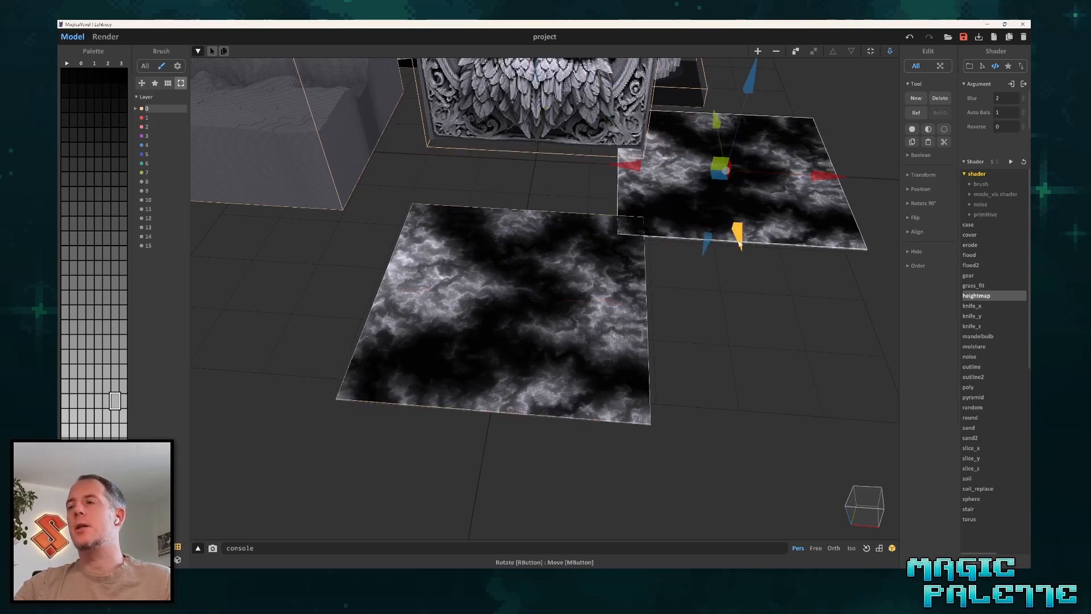
{"action": "left_click_drag", "start_coordinate": [732, 235], "coordinate": [736, 429]}
{"action": "right_click_drag", "start_coordinate": [735, 428], "coordinate": [578, 428]}
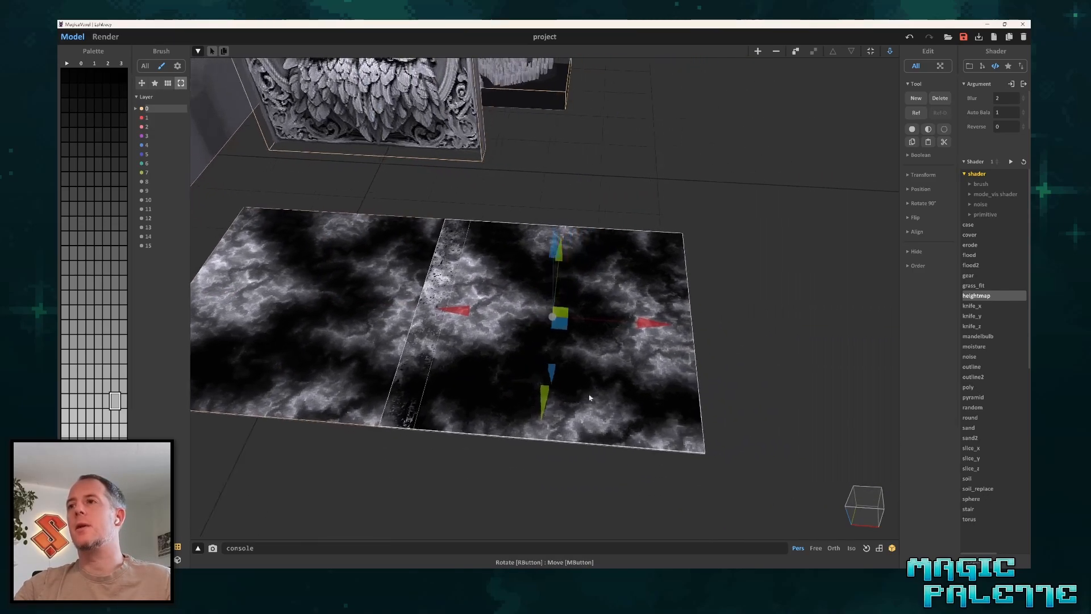
{"action": "left_click_drag", "start_coordinate": [653, 328], "coordinate": [702, 329]}
{"action": "middle_click_drag", "start_coordinate": [516, 399], "coordinate": [554, 397]}
{"action": "scroll", "coordinate": [662, 425], "scroll_direction": "up", "scroll_amount": 2}
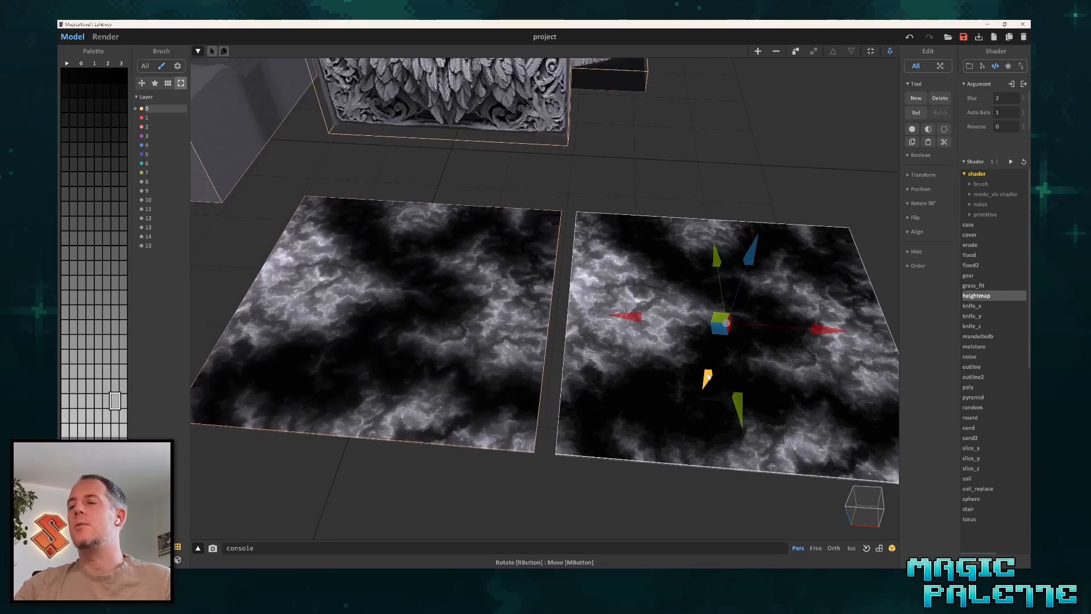
Delete the first mountains heightmap and shift the remaining one along X towards the vacated spot.
{"action": "left_click", "coordinate": [382, 329]}
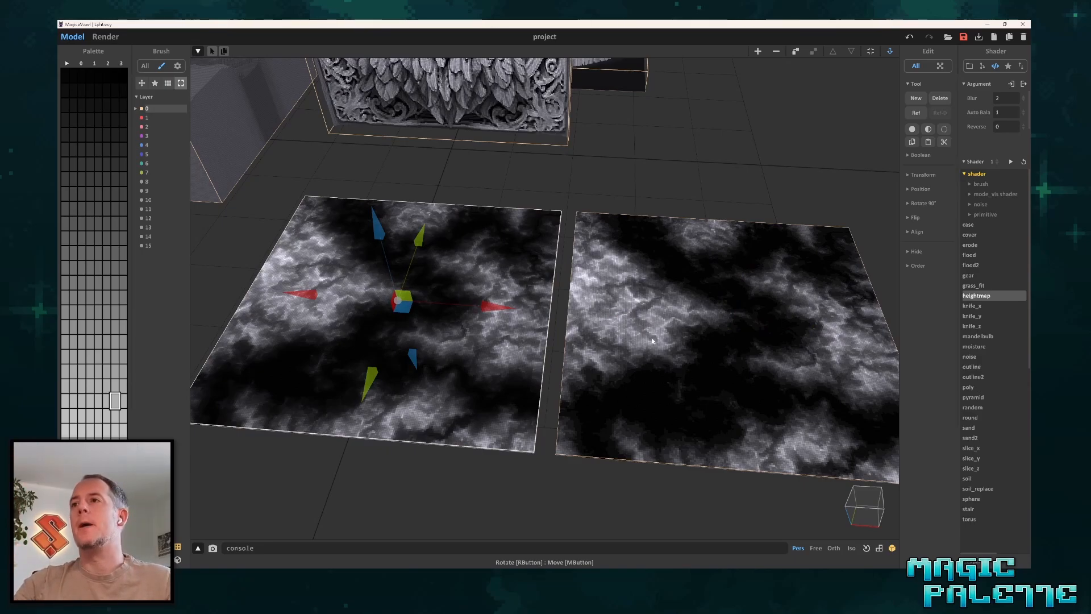
{"action": "middle_click_drag", "start_coordinate": [652, 340], "coordinate": [607, 344]}
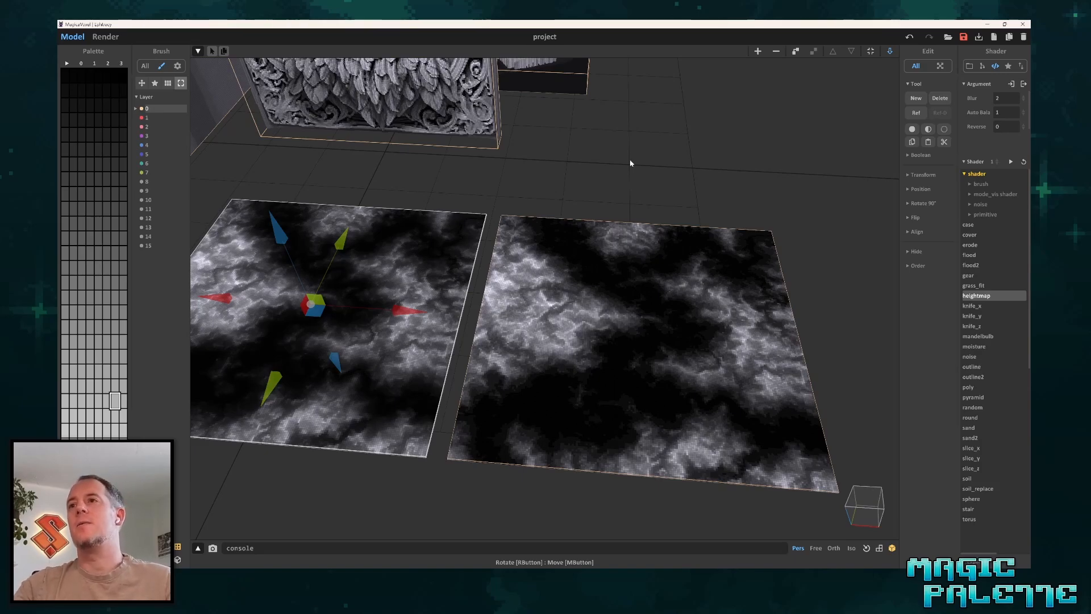
{"action": "key", "text": "Delete"}
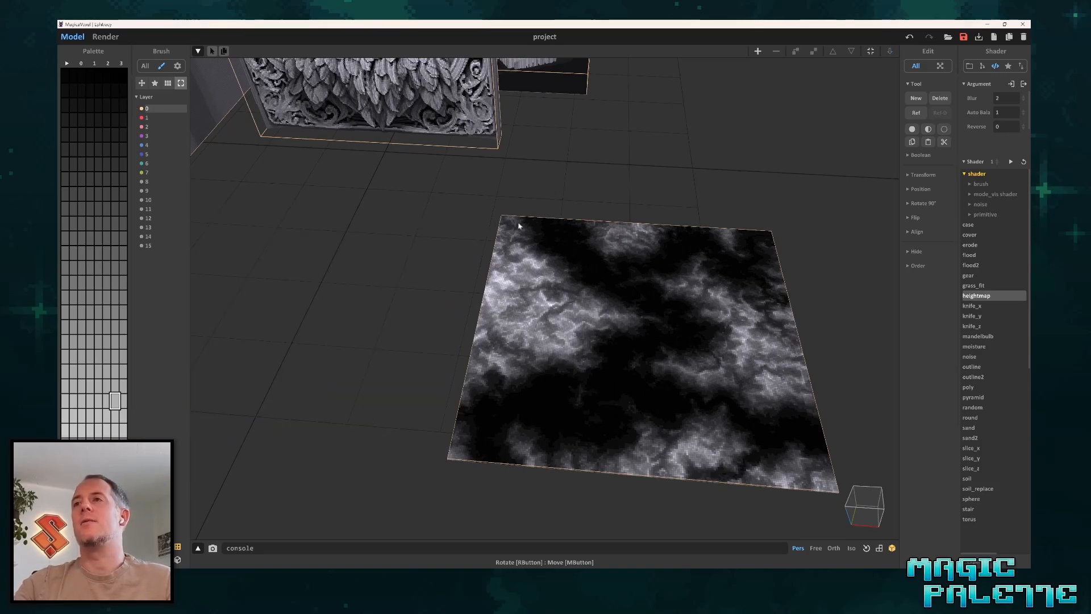
{"action": "left_click", "coordinate": [576, 292]}
{"action": "middle_click_drag", "start_coordinate": [723, 330], "coordinate": [523, 339]}
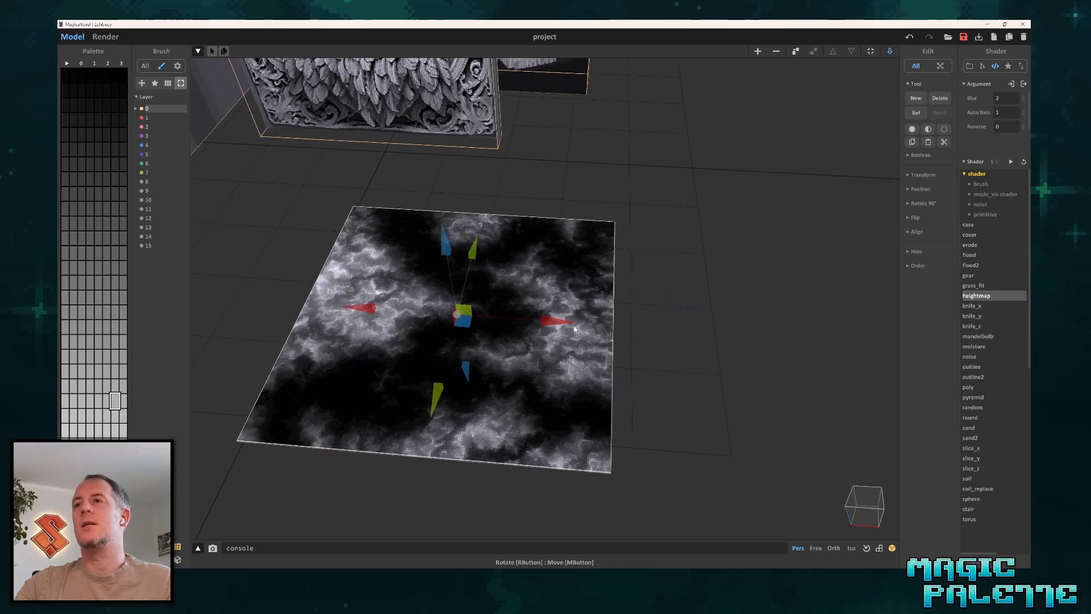
Open the remaining mountains heightmap for voxel editing and set its model height to 128.
{"action": "scroll", "coordinate": [574, 303], "scroll_direction": "down", "scroll_amount": 3}
{"action": "key", "text": "Tab"}
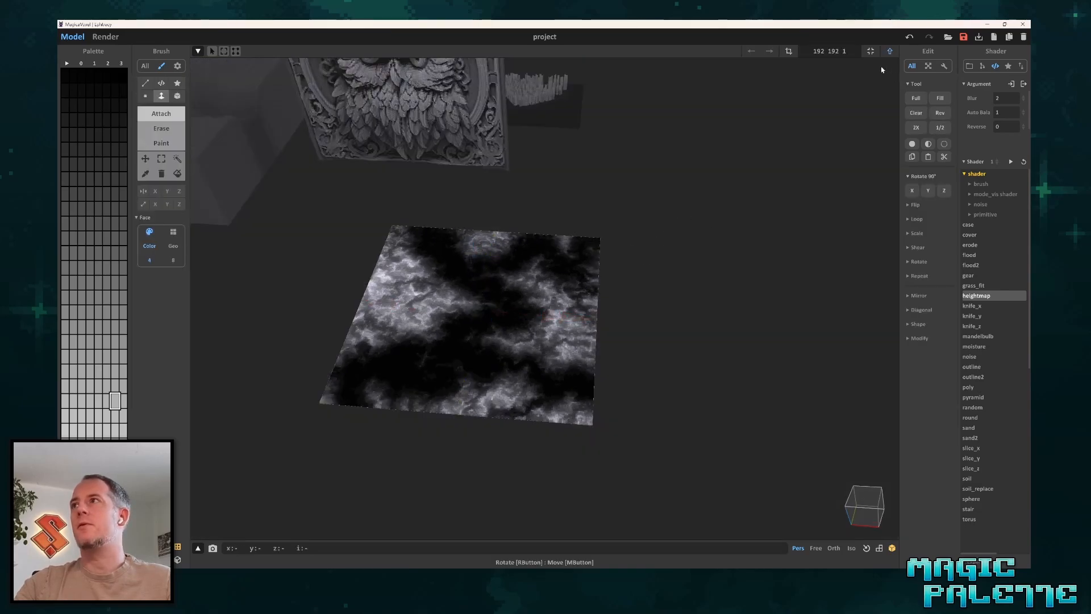
{"action": "left_click", "coordinate": [845, 51]}
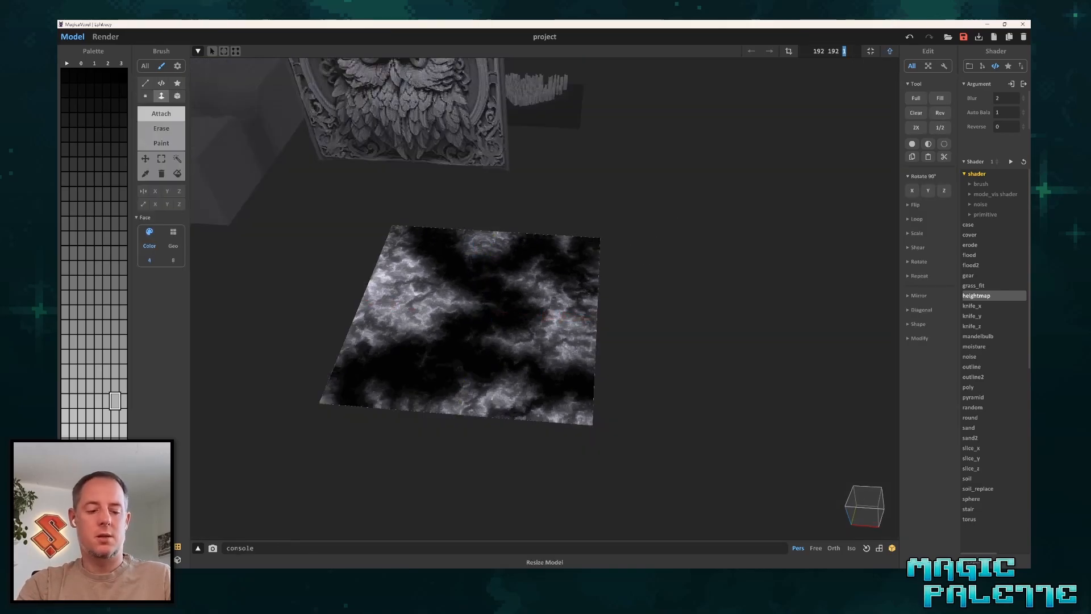
{"action": "type", "text": "12"}
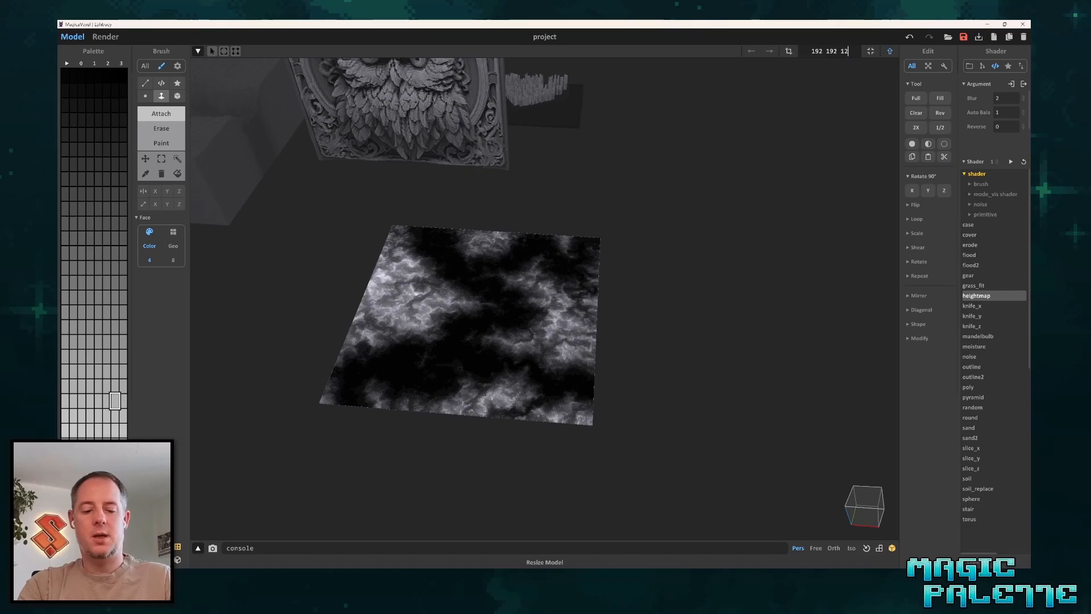
{"action": "type", "text": "8"}
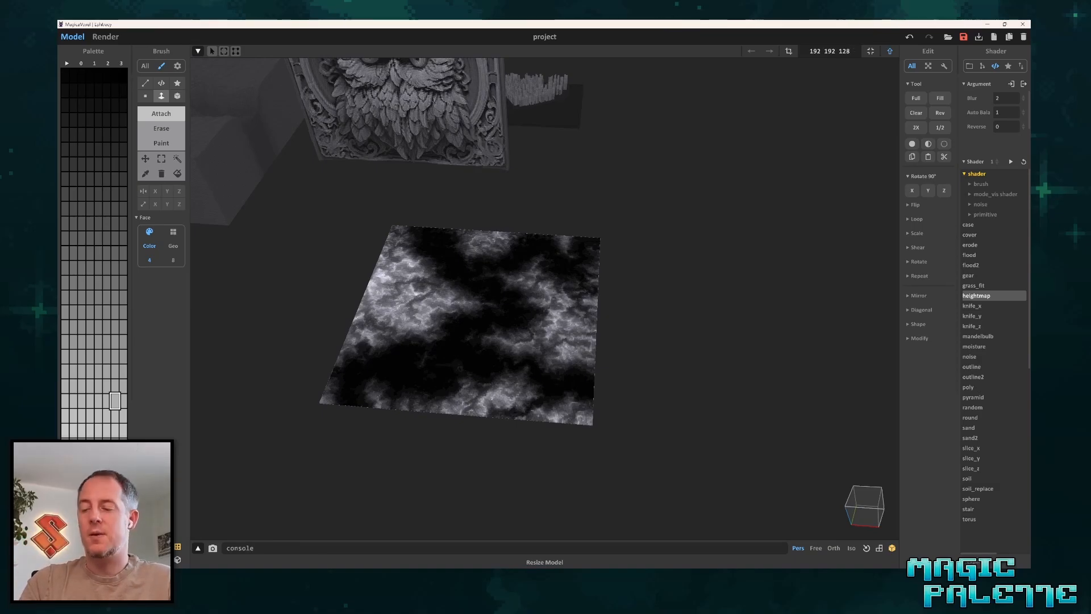
{"action": "key", "text": "Return"}
{"action": "right_click_drag", "start_coordinate": [616, 68], "coordinate": [652, 290]}
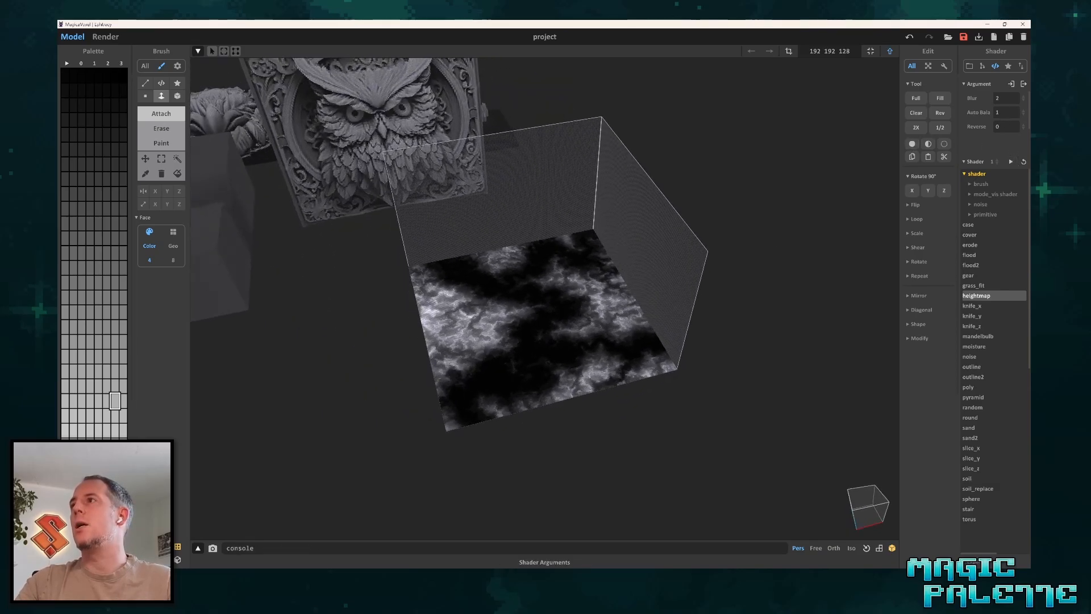
Run the heightmap shader on the mountains image with blur 2 to raise the terrain.
{"action": "left_click", "coordinate": [1010, 163]}
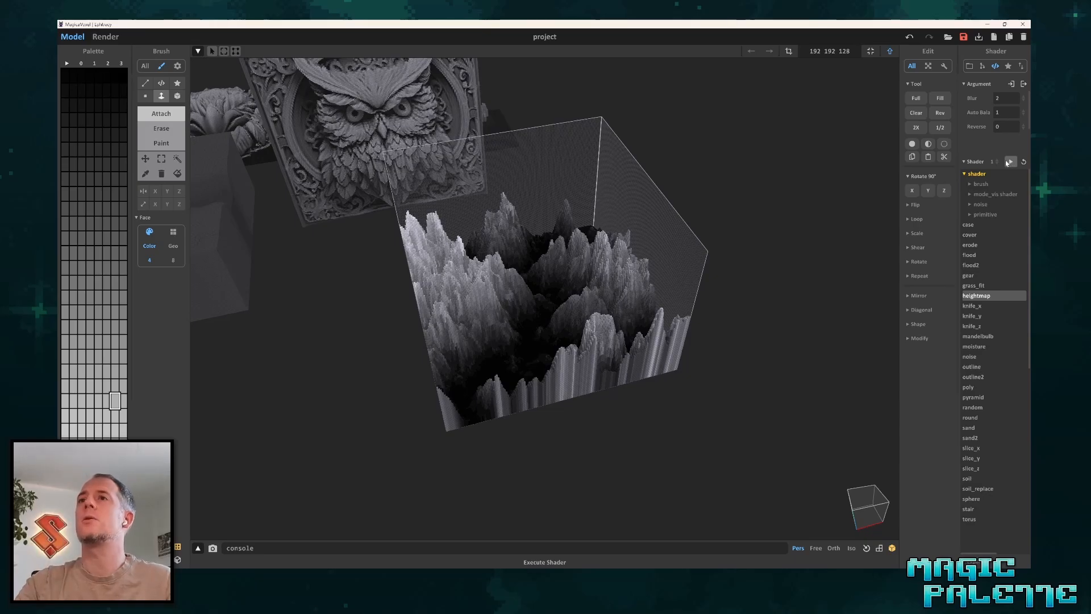
{"action": "scroll", "coordinate": [722, 310], "scroll_direction": "up", "scroll_amount": 2}
{"action": "right_click_drag", "start_coordinate": [723, 310], "coordinate": [607, 327]}
Smooth the mountains by running the heightmap shader with blur 5, and finally with blur 6.
{"action": "left_click", "coordinate": [995, 98]}
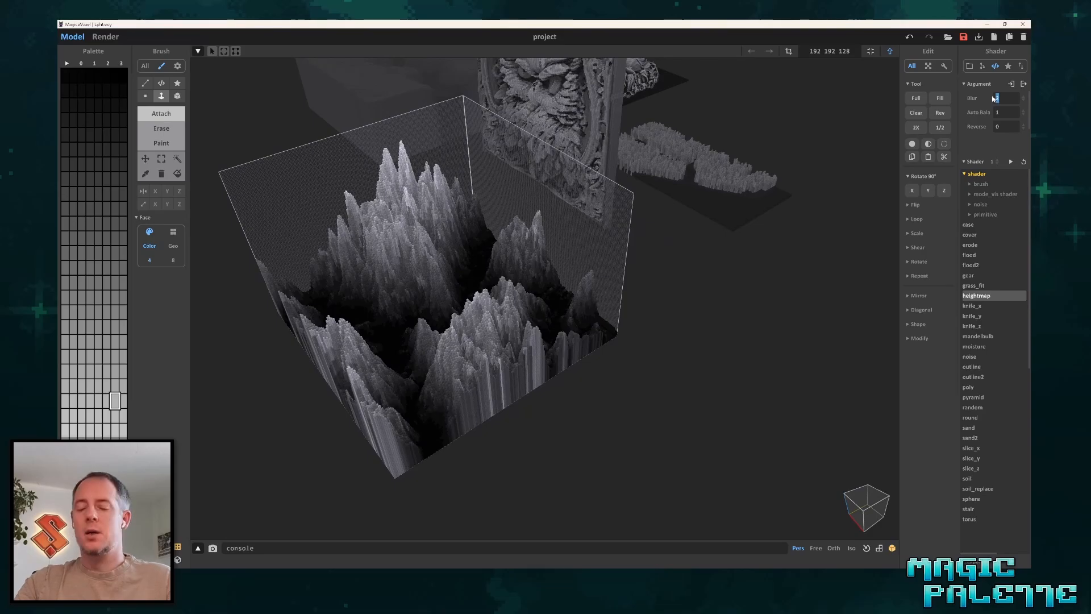
{"action": "type", "text": "5"}
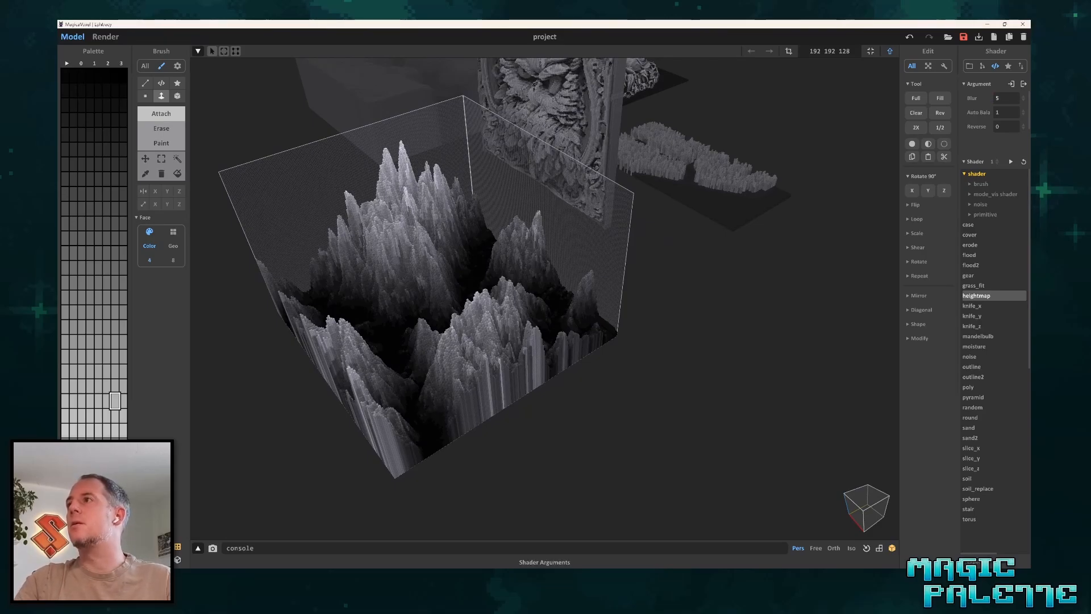
{"action": "left_click", "coordinate": [1010, 161]}
{"action": "scroll", "coordinate": [404, 331], "scroll_direction": "up", "scroll_amount": 3}
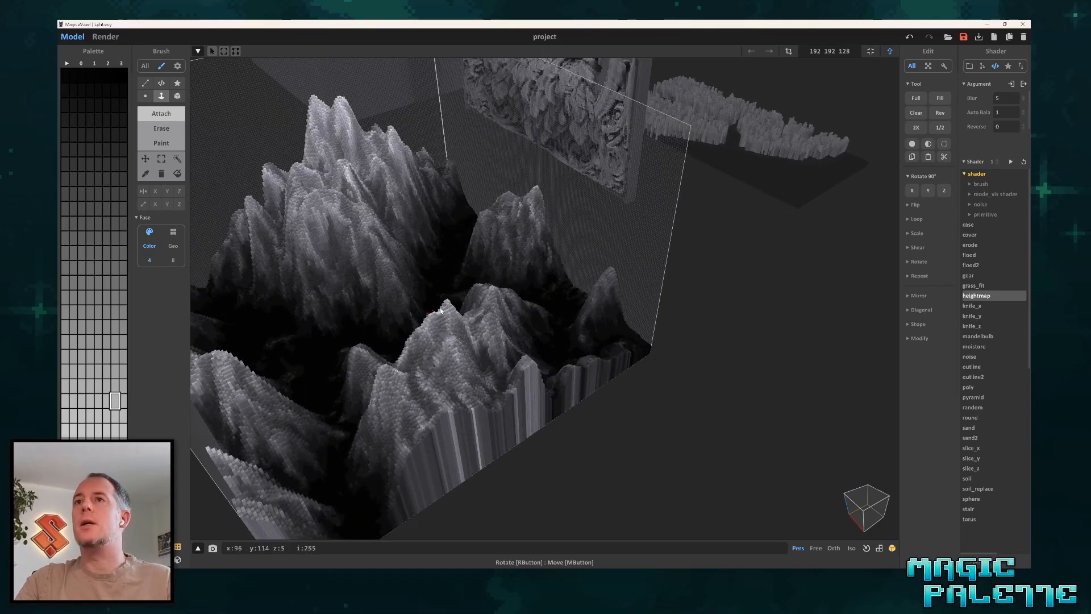
{"action": "right_click_drag", "start_coordinate": [403, 331], "coordinate": [494, 302]}
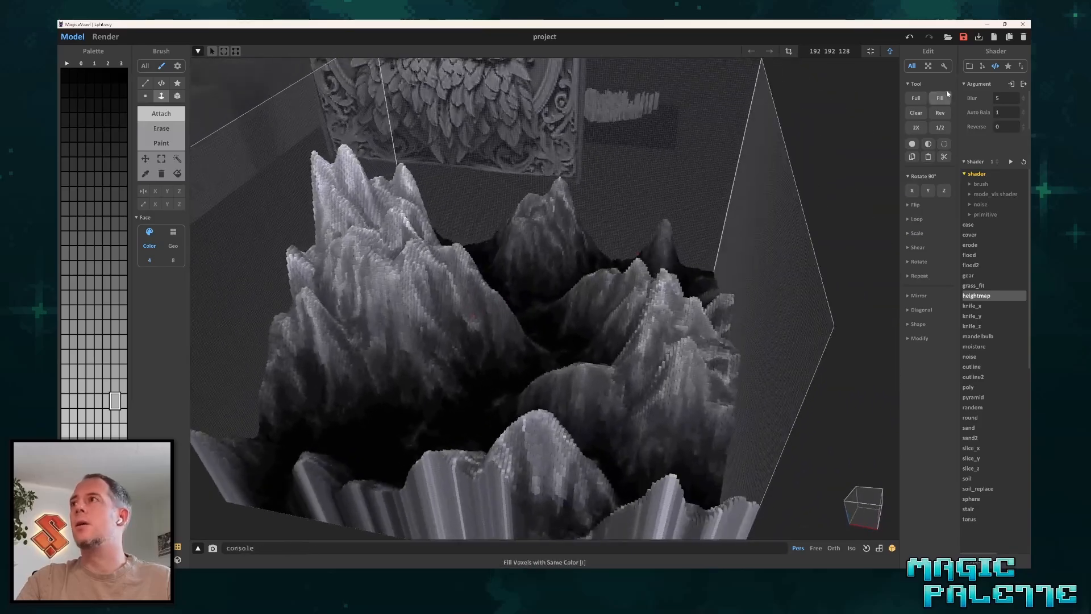
{"action": "type", "text": "6"}
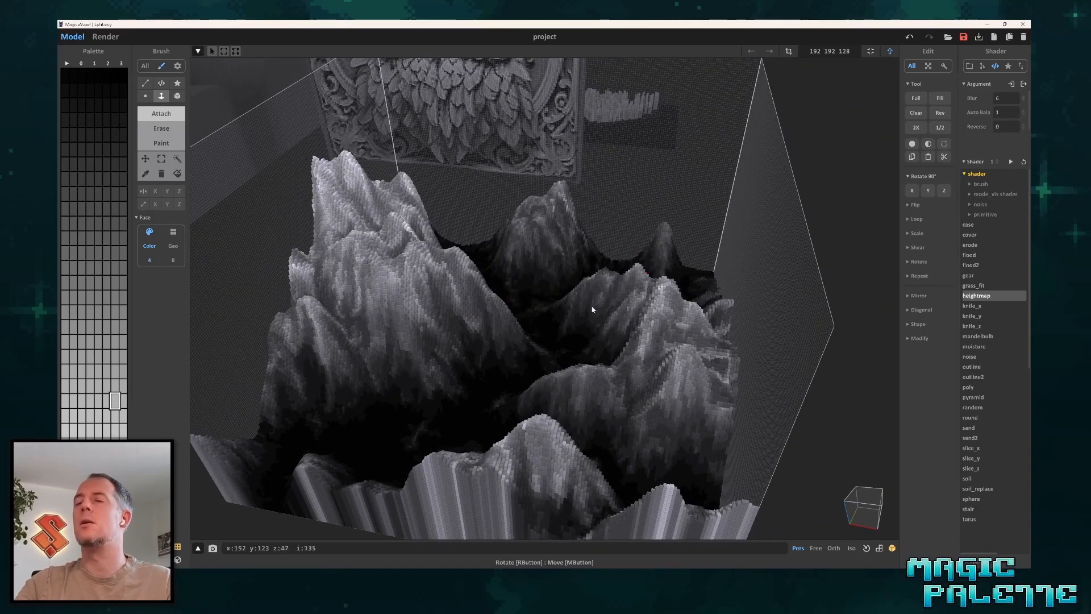
{"action": "right_click_drag", "start_coordinate": [590, 309], "coordinate": [559, 306]}
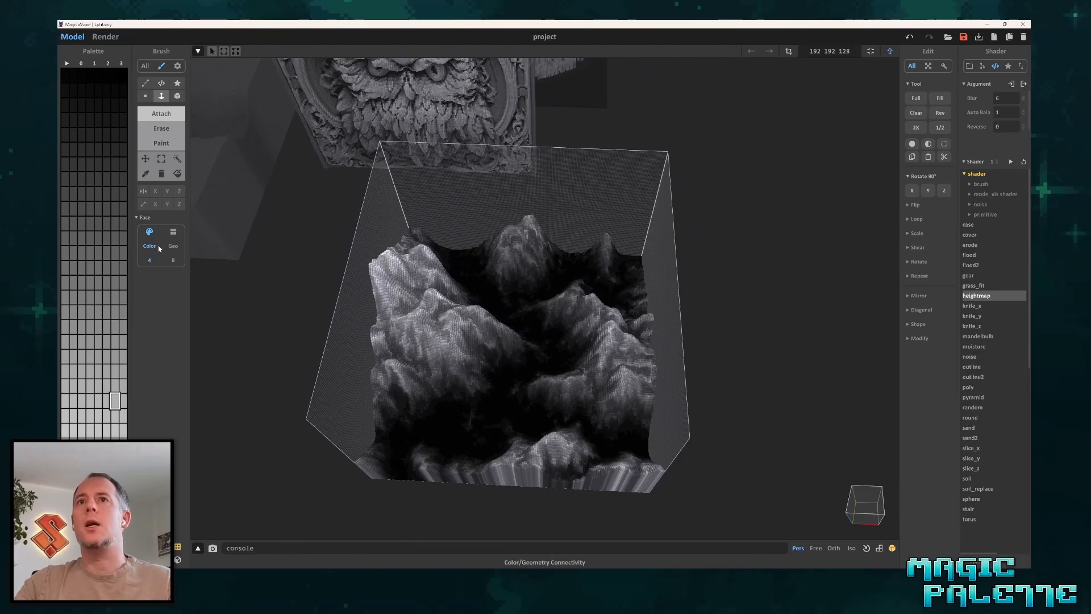
Set the face connectivity to geometry and activate the Region Replace tool.
{"action": "left_click", "coordinate": [173, 246]}
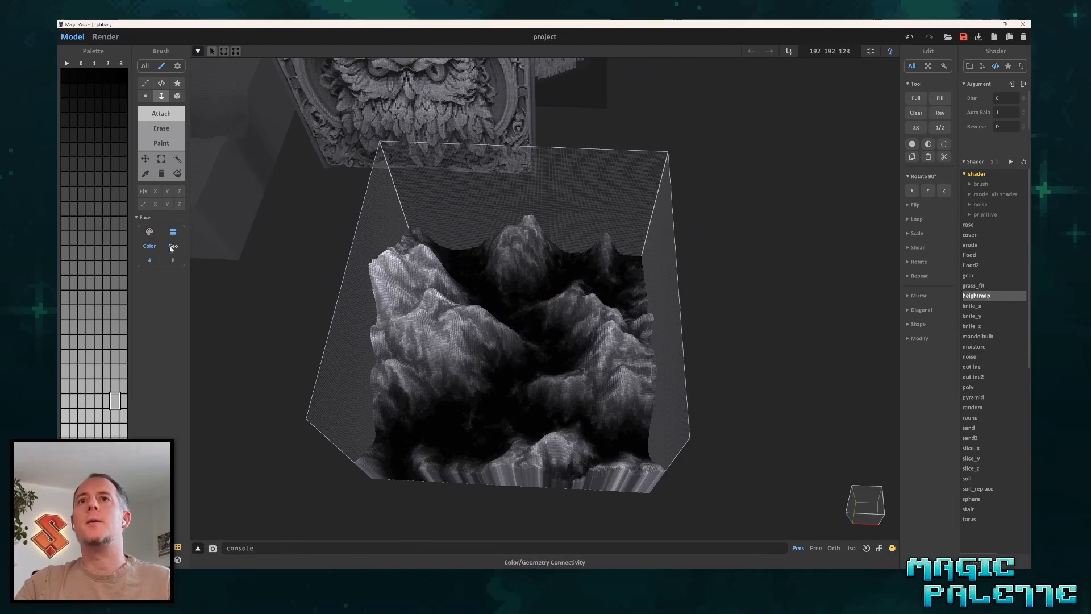
{"action": "left_click", "coordinate": [178, 173]}
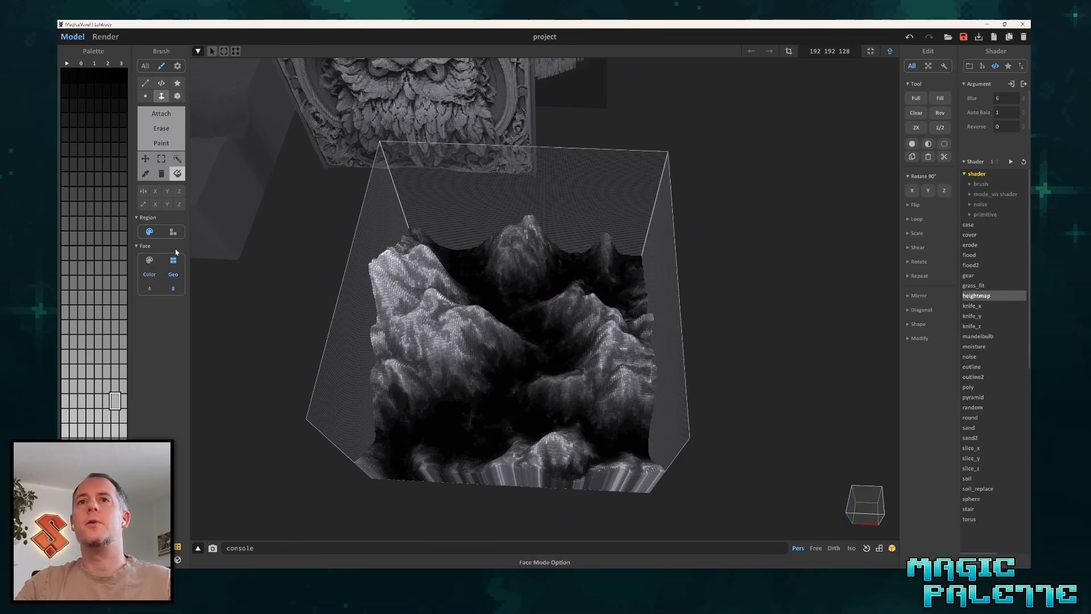
{"action": "left_click", "coordinate": [475, 368]}
{"action": "left_click", "coordinate": [476, 369]}
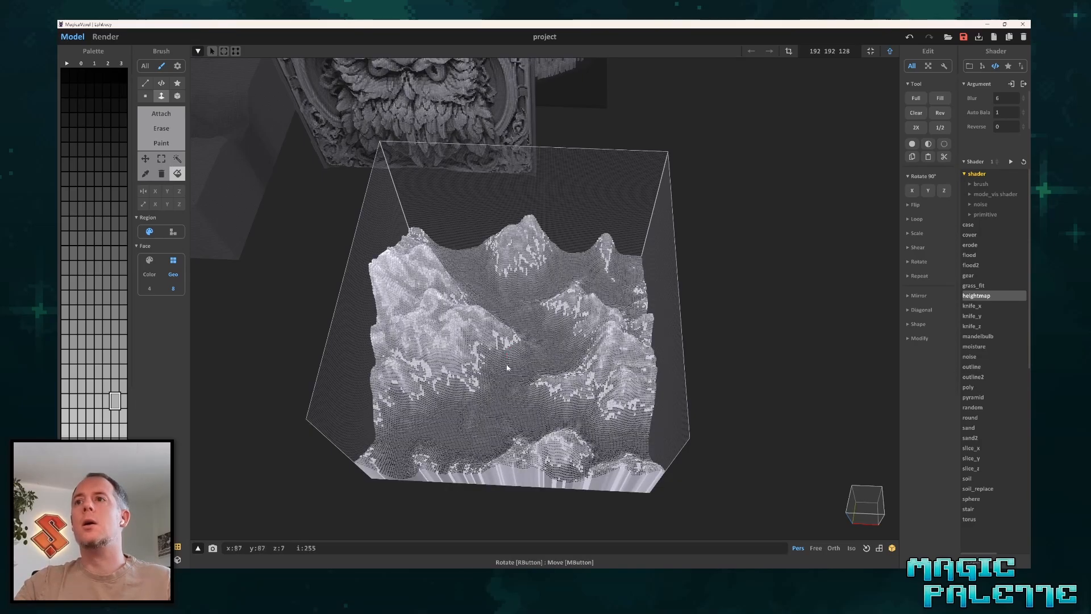
{"action": "left_click", "coordinate": [506, 369]}
{"action": "left_click", "coordinate": [494, 358]}
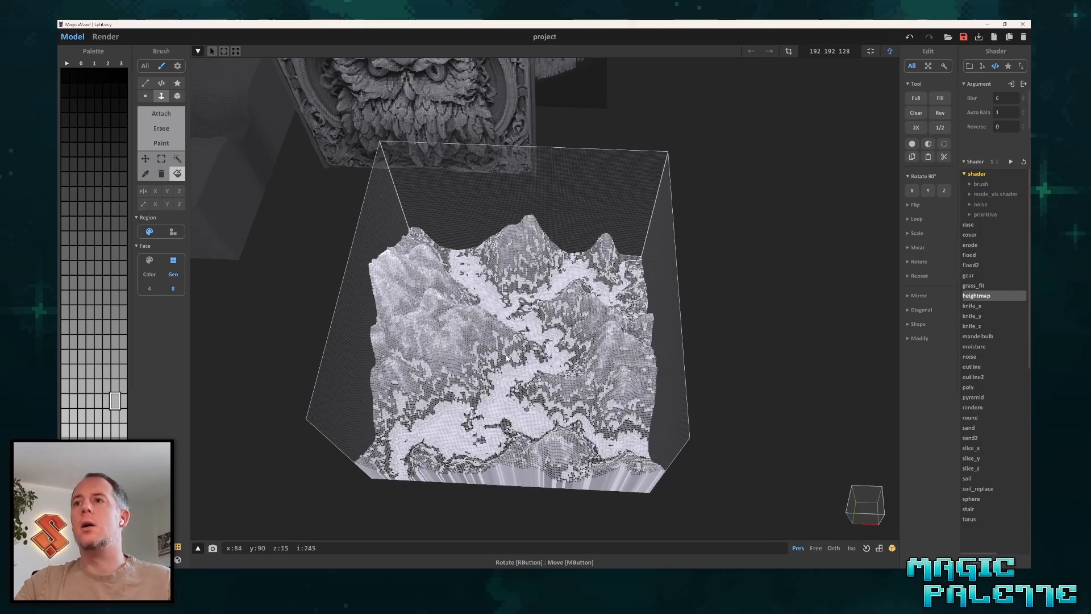
{"action": "left_click", "coordinate": [511, 354]}
{"action": "left_click", "coordinate": [597, 373]}
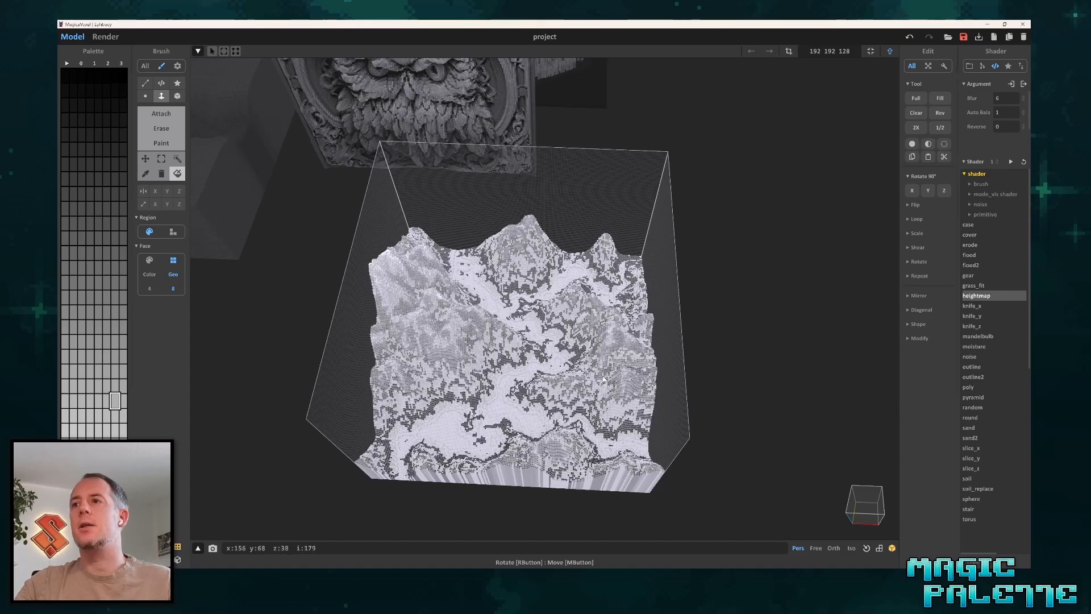
{"action": "key", "text": "ctrl+z"}
{"action": "key", "text": "ctrl+z"}
{"action": "key", "text": "ctrl+z"}
{"action": "key", "text": "ctrl+z"}
{"action": "key", "text": "ctrl+z"}
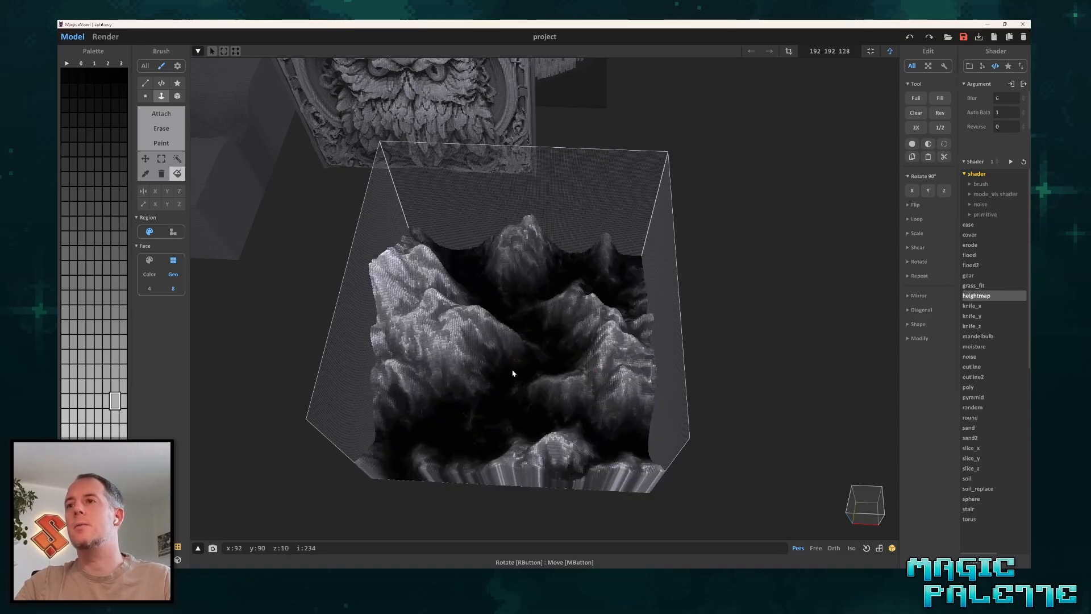
Replace the dark shades of the valley floor and lower slopes with the selected light grey.
{"action": "left_click", "coordinate": [500, 385]}
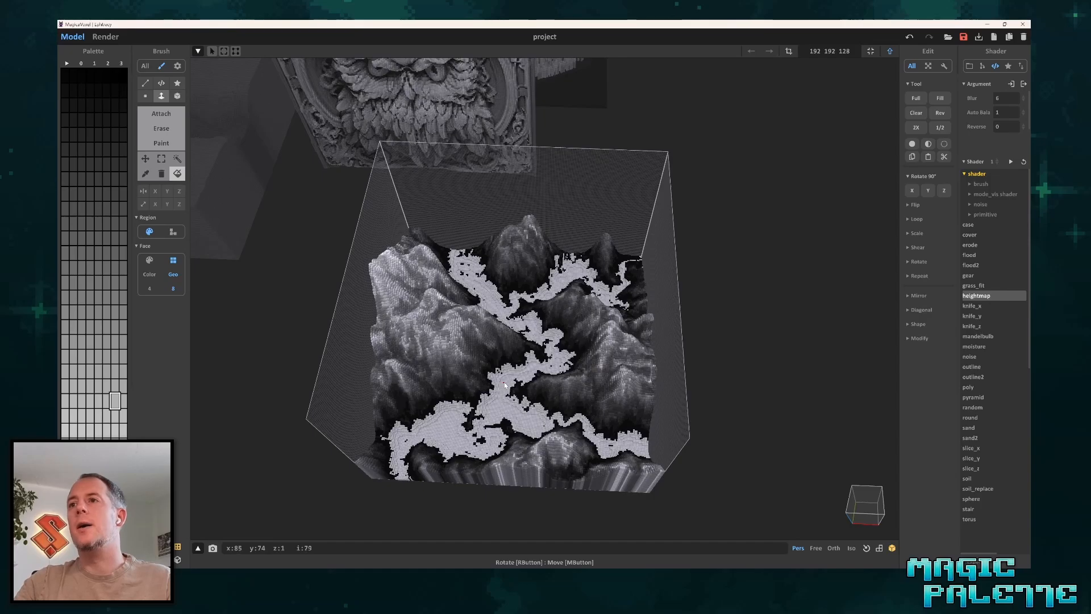
{"action": "left_click", "coordinate": [543, 356]}
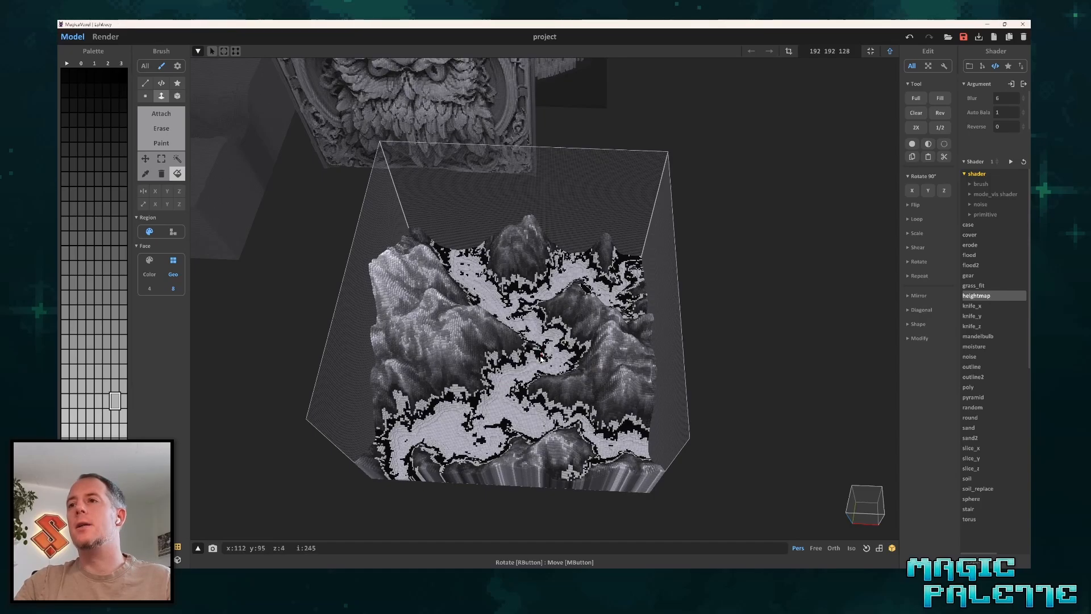
{"action": "left_click", "coordinate": [540, 356]}
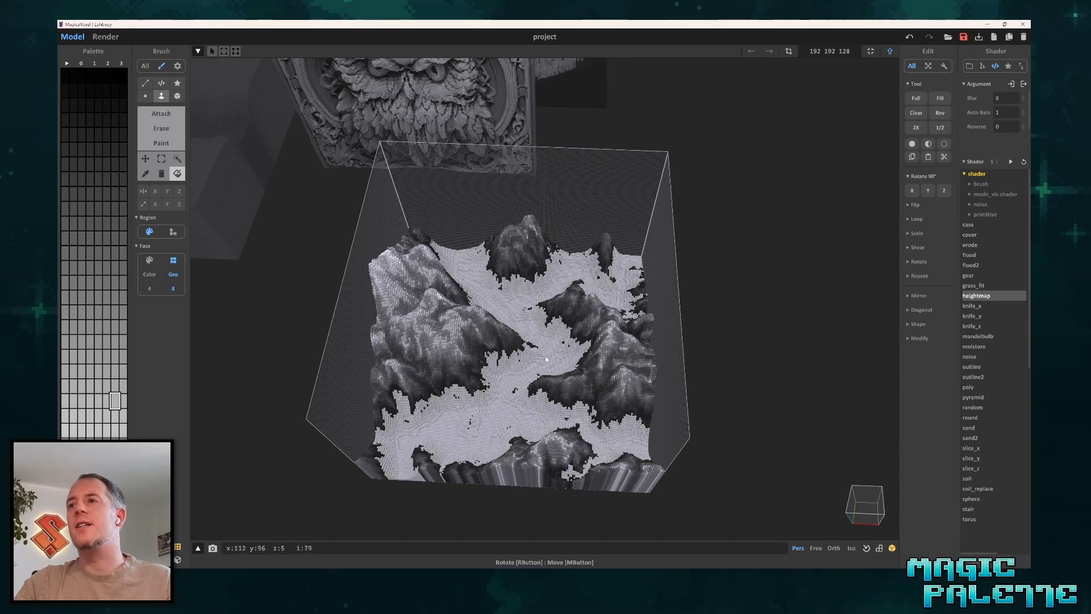
{"action": "left_click", "coordinate": [580, 339]}
{"action": "left_click", "coordinate": [579, 338]}
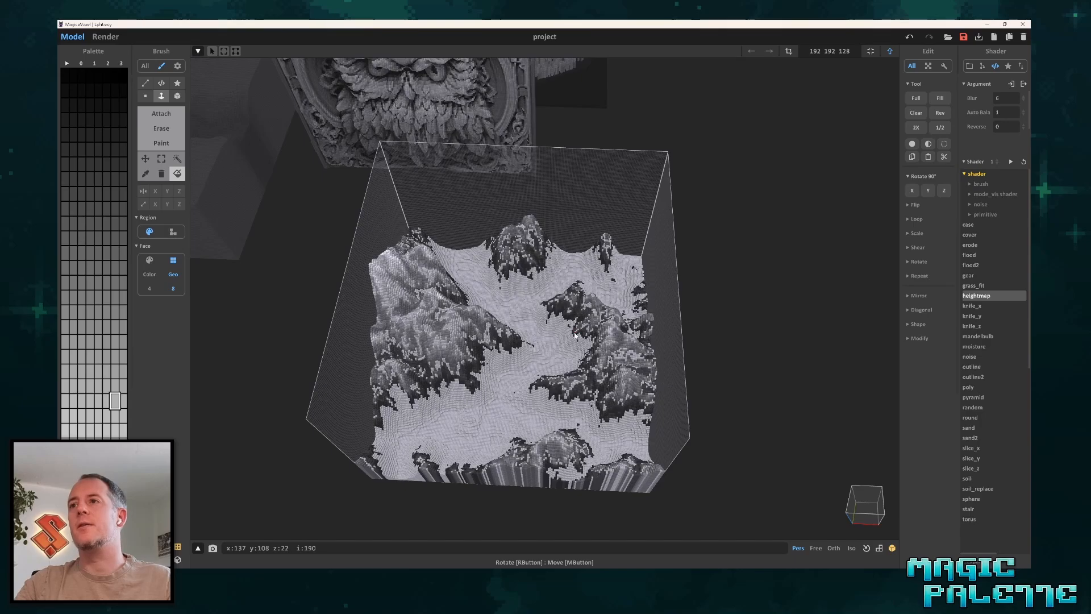
Replace the remaining shades on the slopes and peaks so the whole mountain terrain has one light grey colour.
{"action": "left_click", "coordinate": [577, 335]}
{"action": "left_click", "coordinate": [575, 338]}
{"action": "left_click", "coordinate": [582, 327]}
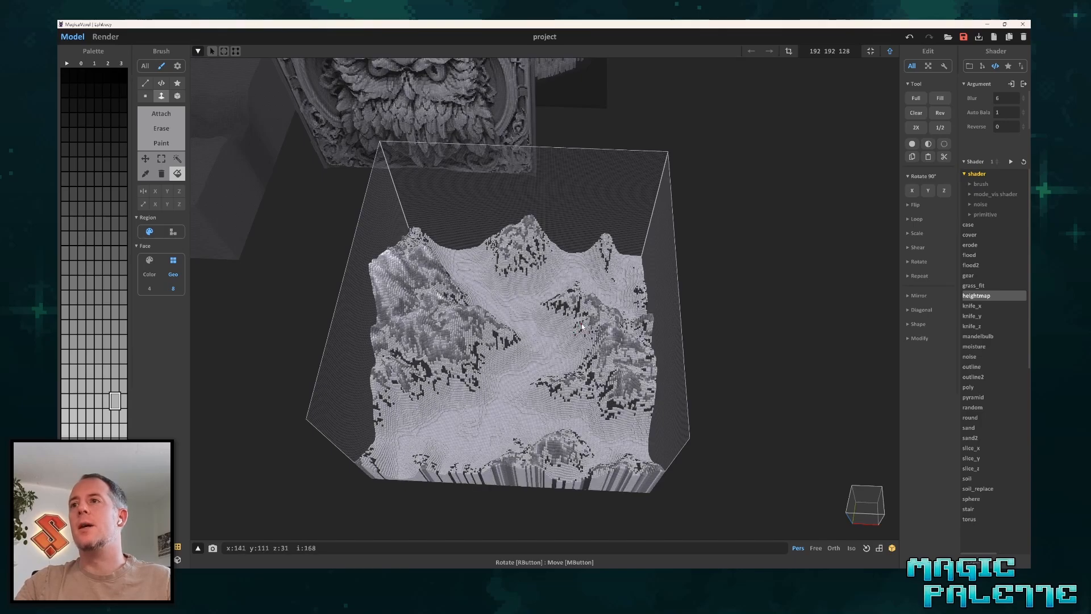
{"action": "left_click", "coordinate": [586, 318]}
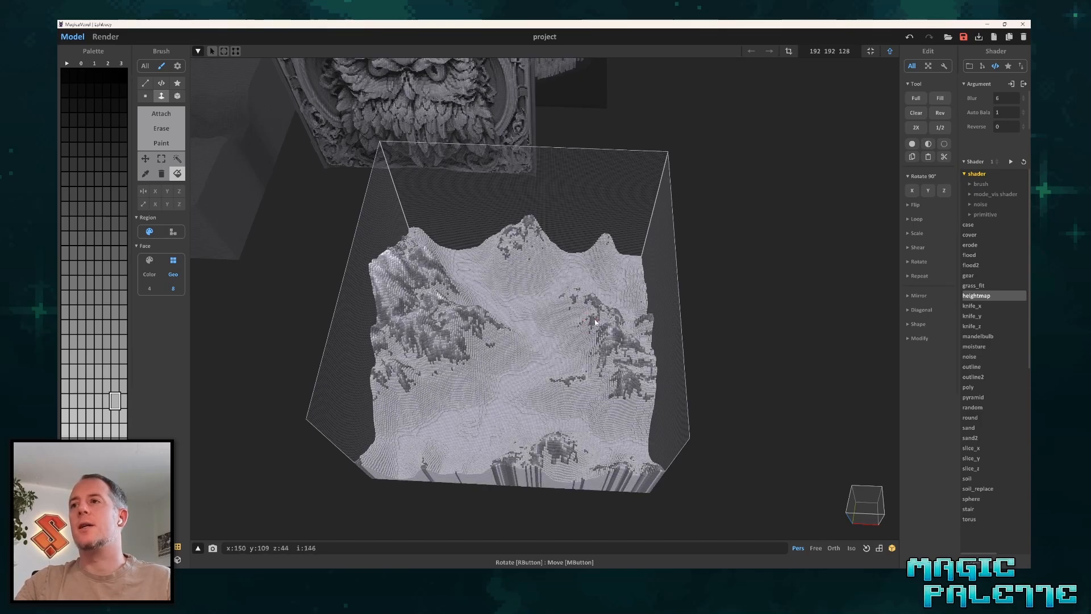
{"action": "left_click", "coordinate": [594, 324]}
{"action": "left_click", "coordinate": [594, 331]}
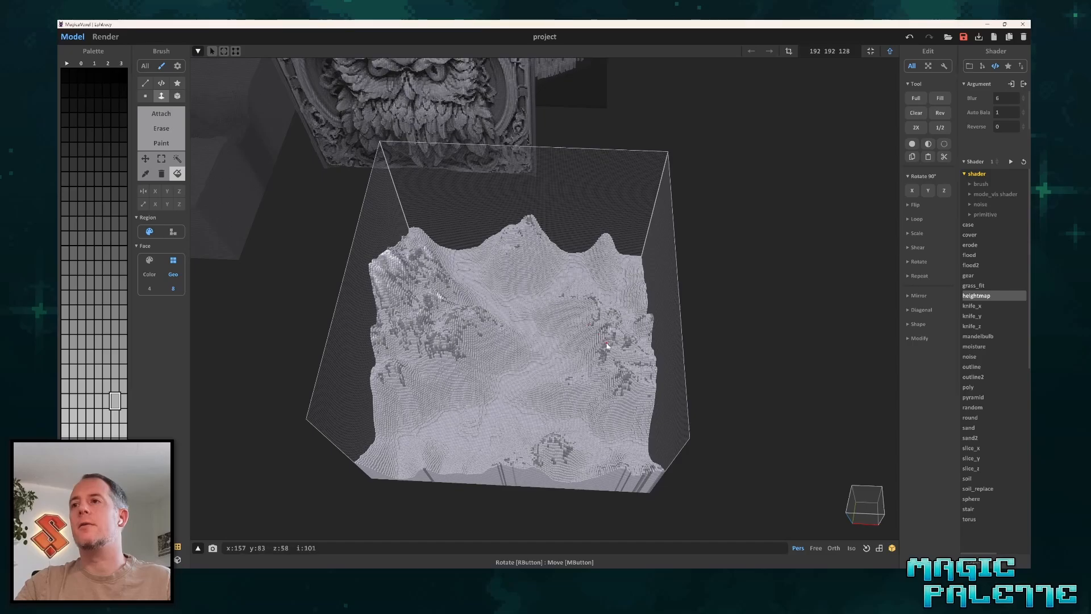
{"action": "left_click", "coordinate": [446, 351]}
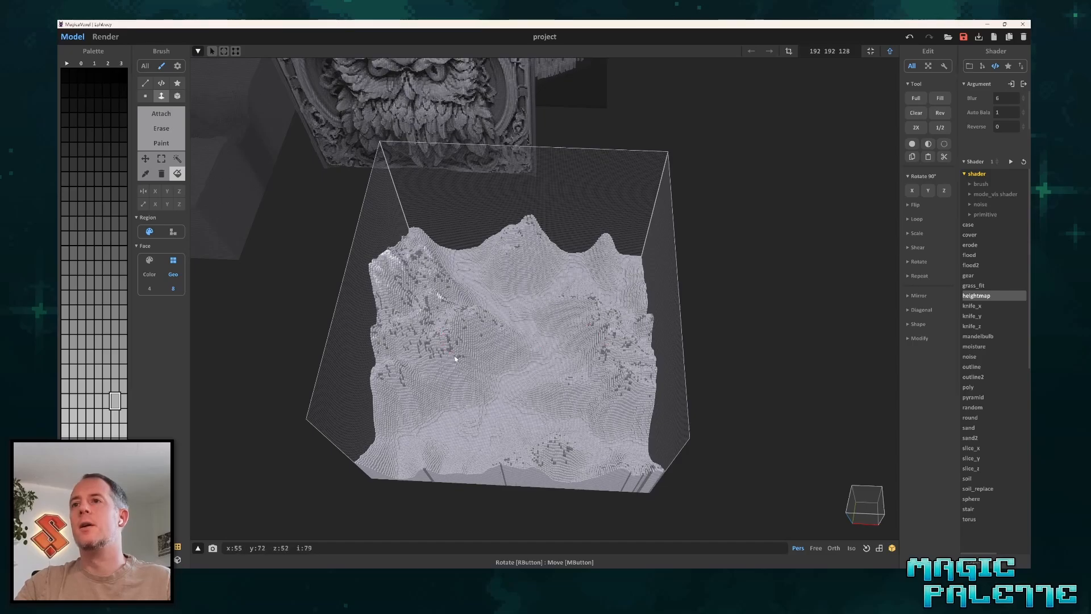
{"action": "right_click_drag", "start_coordinate": [453, 360], "coordinate": [557, 319]}
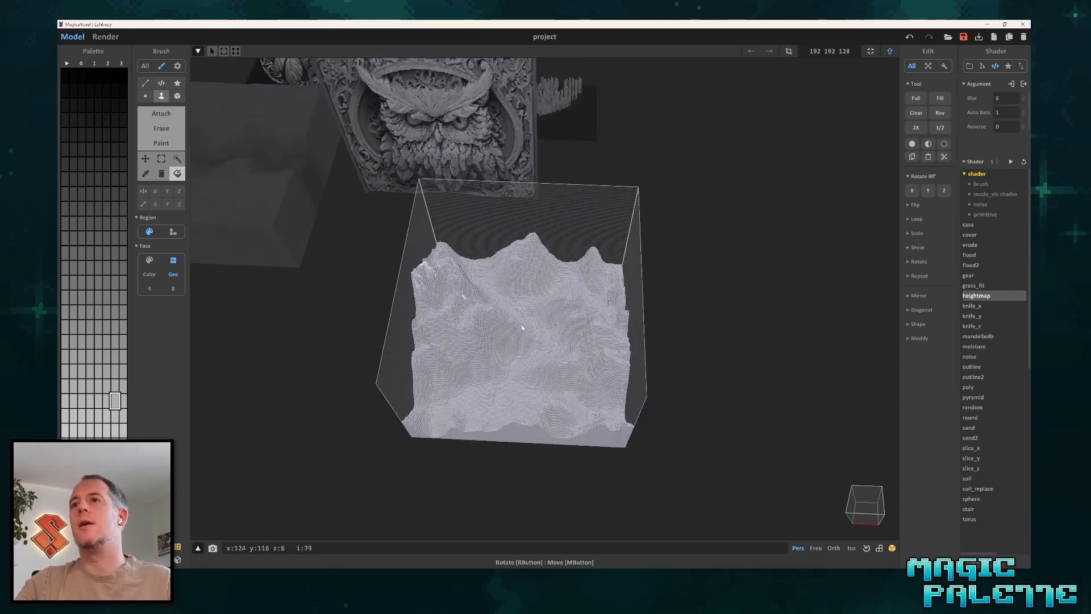
{"action": "scroll", "coordinate": [521, 327], "scroll_direction": "up", "scroll_amount": 2}
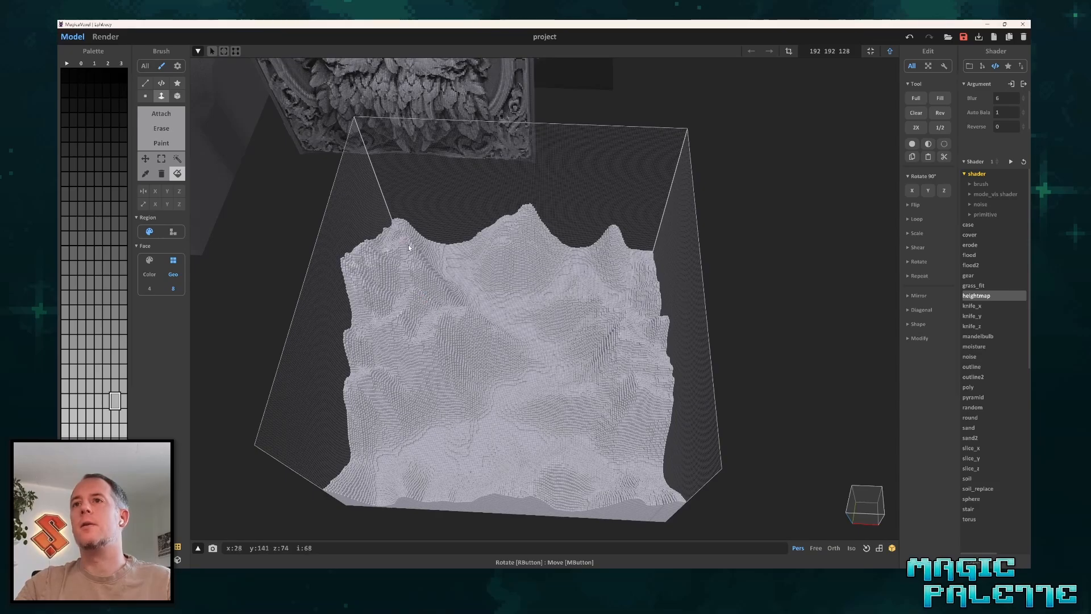
{"action": "scroll", "coordinate": [633, 302], "scroll_direction": "down", "scroll_amount": 3}
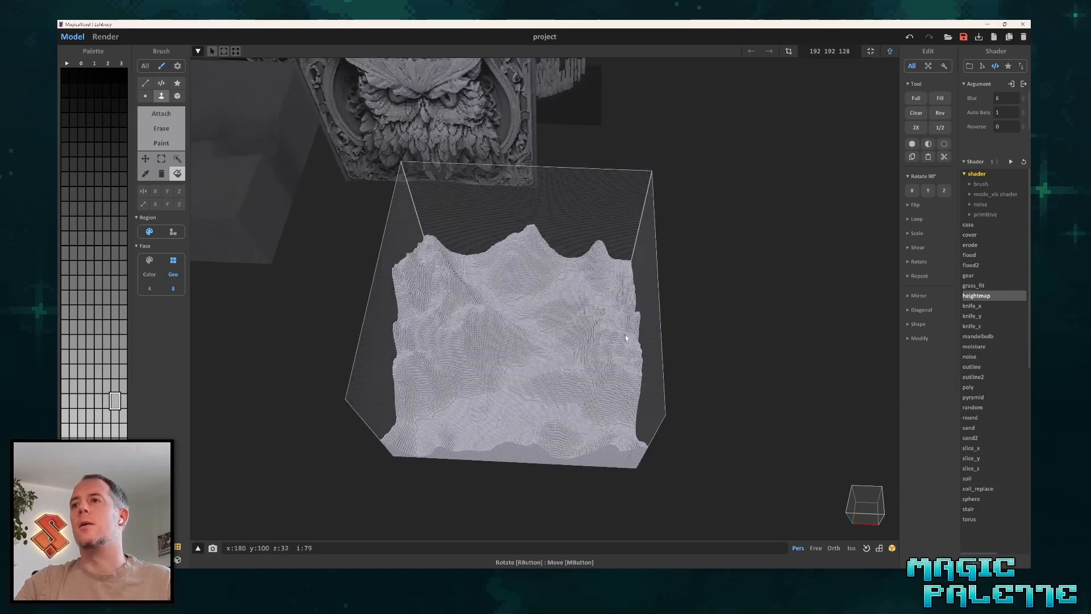
Leave voxel editing and show the single-coloured mountains in the render view.
{"action": "right_click_drag", "start_coordinate": [633, 301], "coordinate": [687, 321]}
{"action": "key", "text": "Tab"}
{"action": "scroll", "coordinate": [693, 318], "scroll_direction": "up", "scroll_amount": 3}
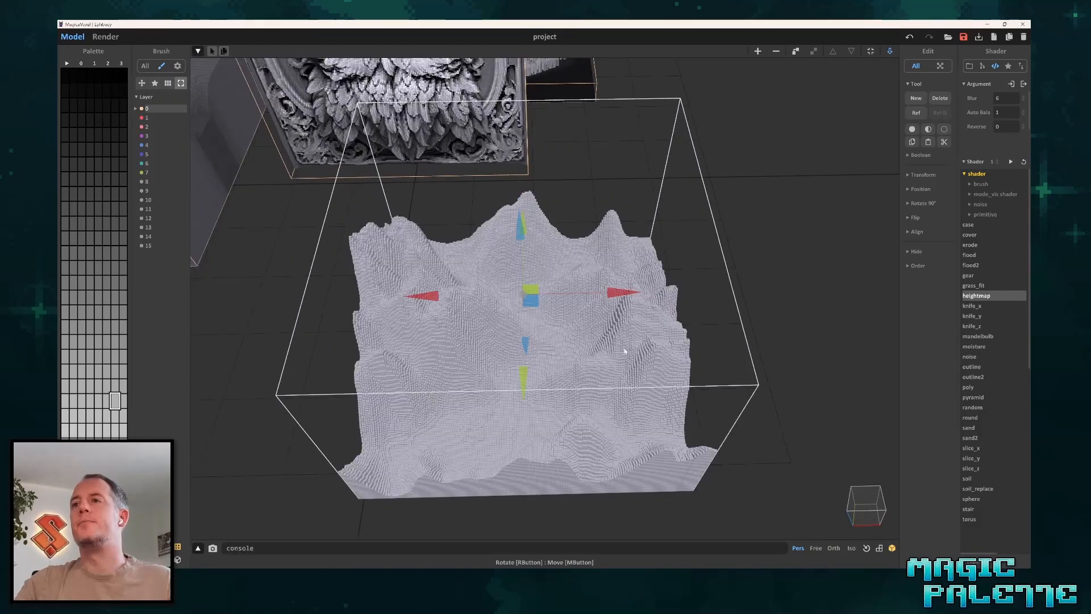
{"action": "right_click_drag", "start_coordinate": [623, 351], "coordinate": [537, 354]}
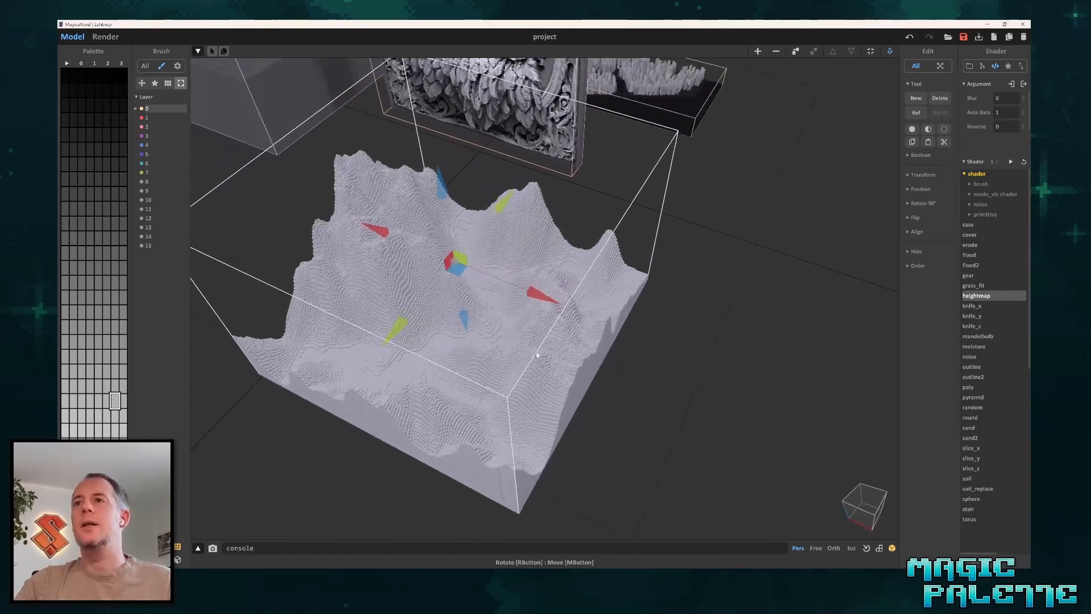
{"action": "left_click", "coordinate": [106, 36]}
{"action": "left_click", "coordinate": [72, 36]}
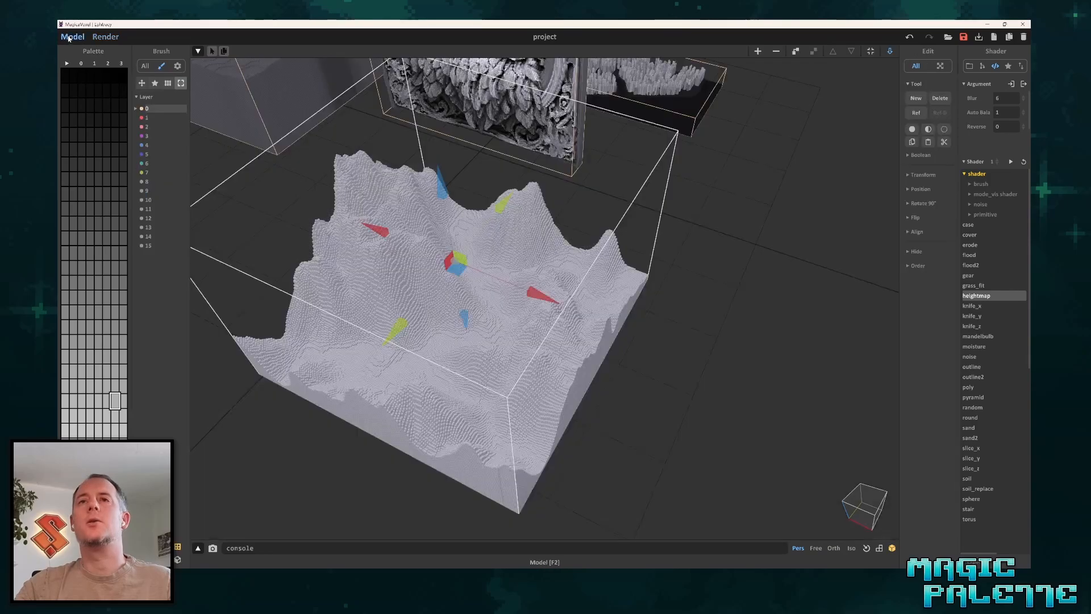
{"action": "left_click", "coordinate": [100, 38]}
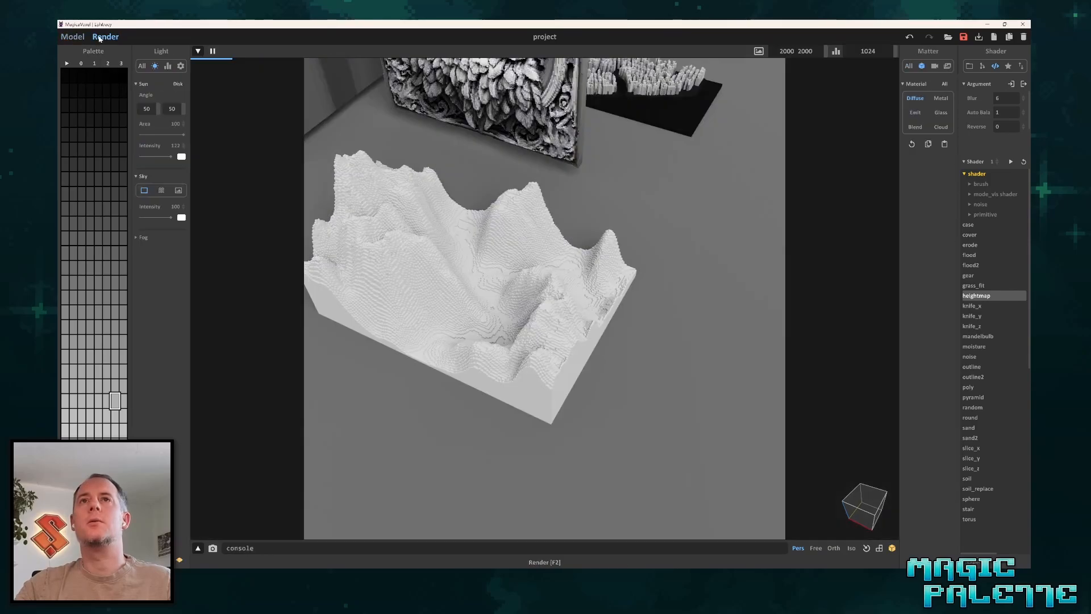
Display all render light settings and examine the rendered mountains from several angles.
{"action": "left_click", "coordinate": [141, 67]}
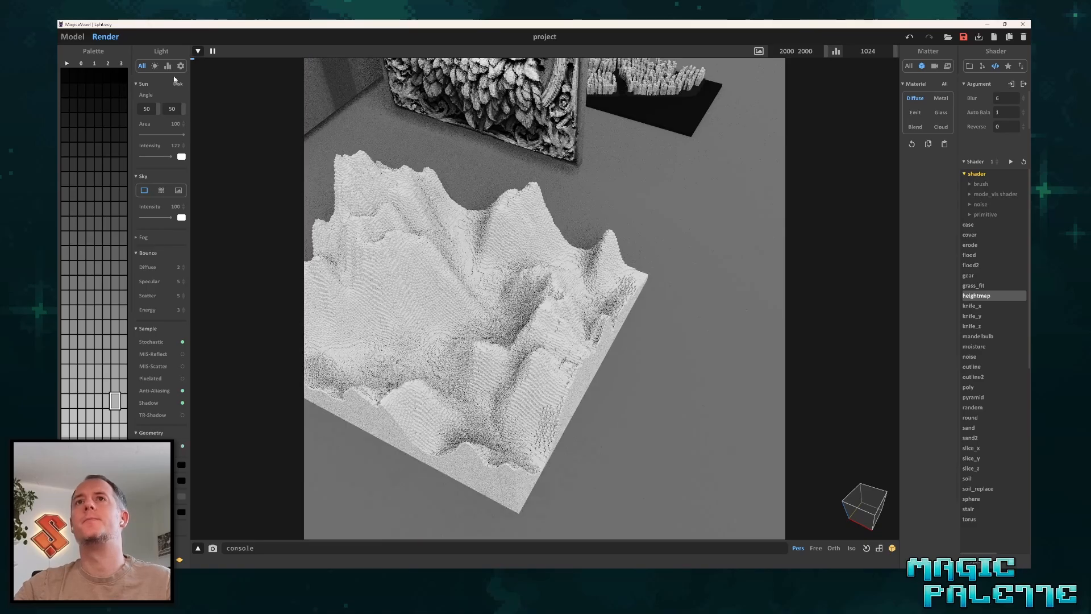
{"action": "middle_click_drag", "start_coordinate": [386, 232], "coordinate": [470, 192]}
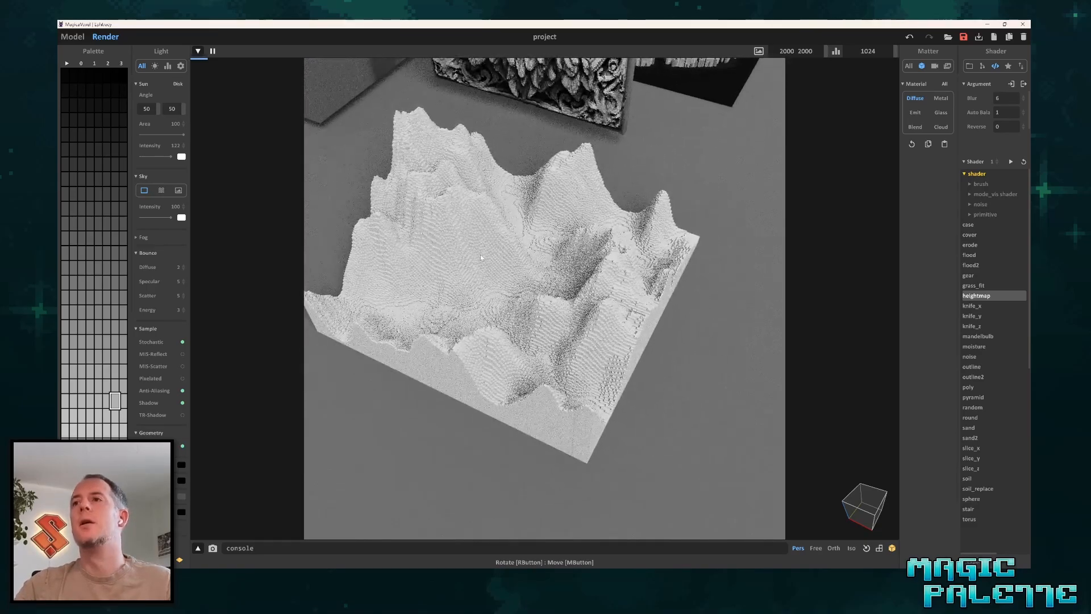
{"action": "middle_click_drag", "start_coordinate": [480, 257], "coordinate": [492, 260]}
{"action": "right_click_drag", "start_coordinate": [493, 260], "coordinate": [421, 262]}
{"action": "middle_click_drag", "start_coordinate": [422, 263], "coordinate": [447, 291]}
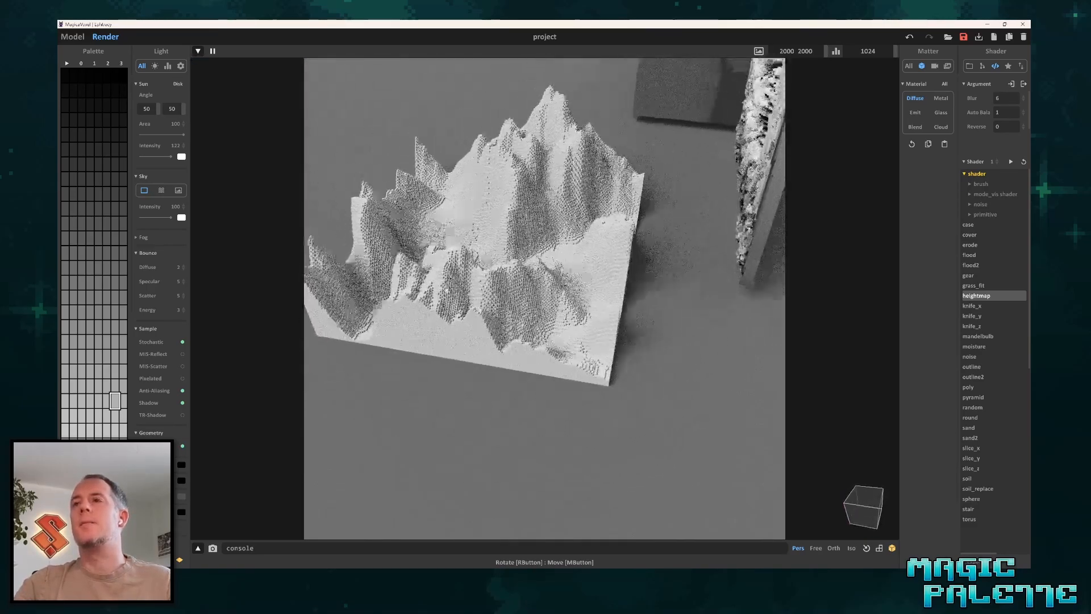
{"action": "right_click_drag", "start_coordinate": [446, 290], "coordinate": [454, 358]}
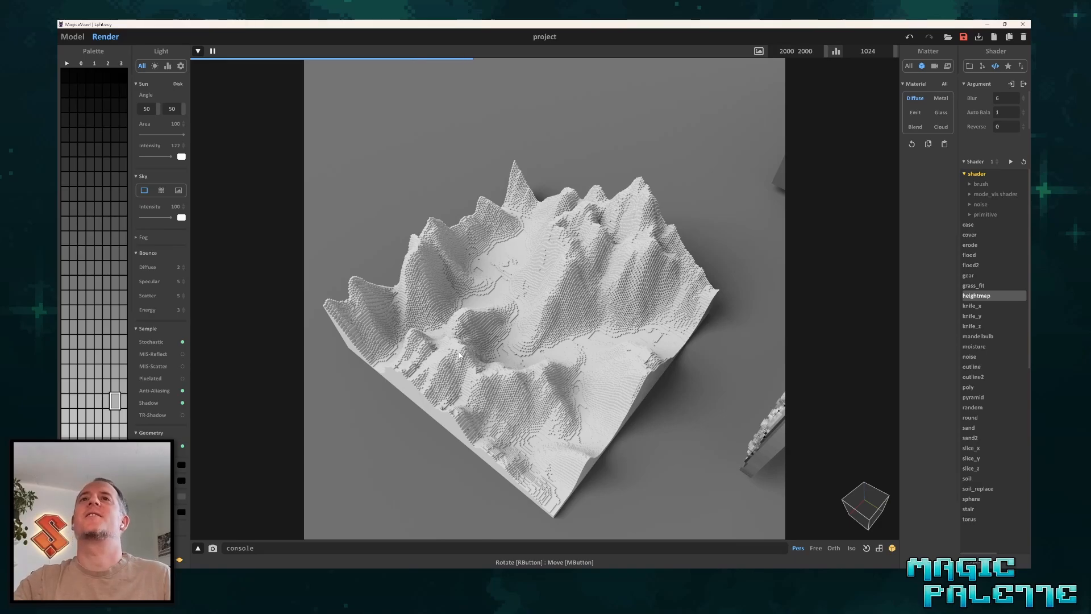
Turn the mountains to another side in the model view and preview them rendered again.
{"action": "left_click", "coordinate": [76, 37]}
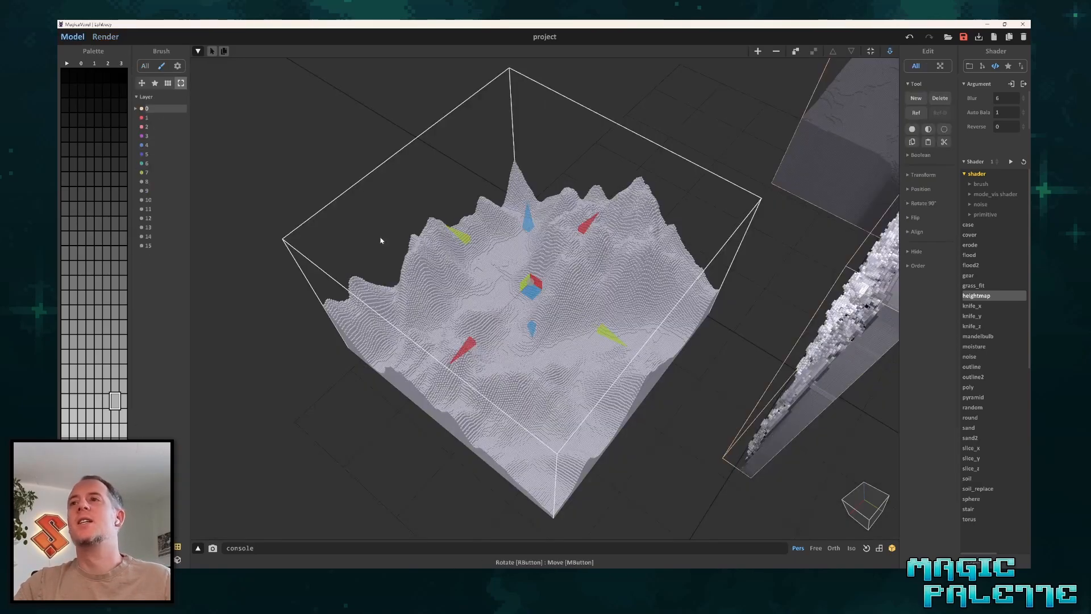
{"action": "right_click_drag", "start_coordinate": [523, 259], "coordinate": [604, 266]}
{"action": "left_click", "coordinate": [111, 39]}
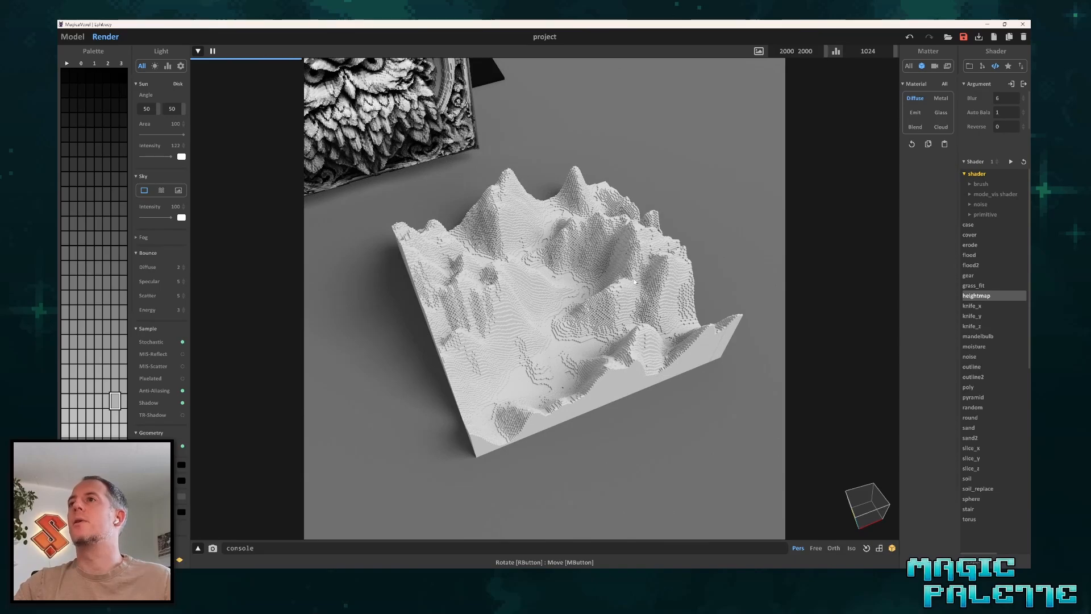
{"action": "right_click_drag", "start_coordinate": [660, 267], "coordinate": [642, 259]}
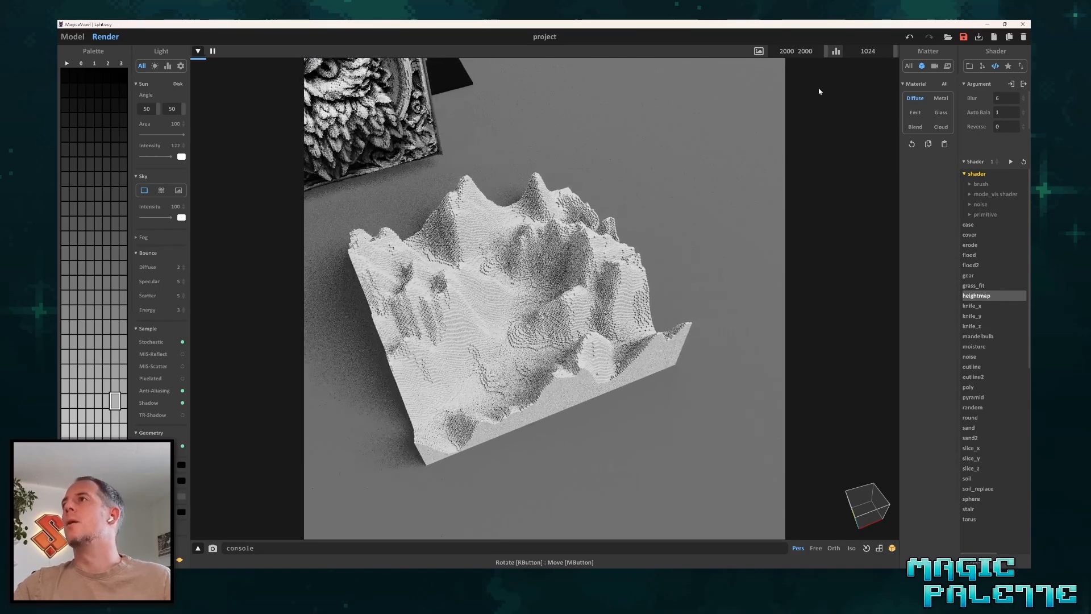
Return to the model view and coat the mountains' upward-facing surfaces in dark grey with the cover shader, Headroom 1, Noise 0, Seed 1.
{"action": "left_click", "coordinate": [77, 39]}
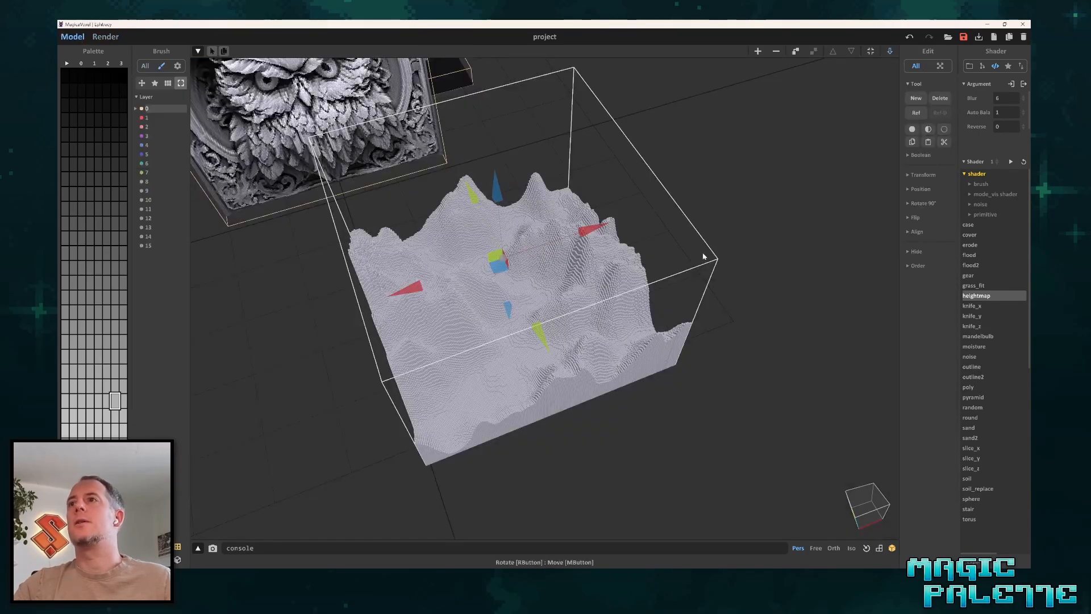
{"action": "left_click", "coordinate": [975, 235]}
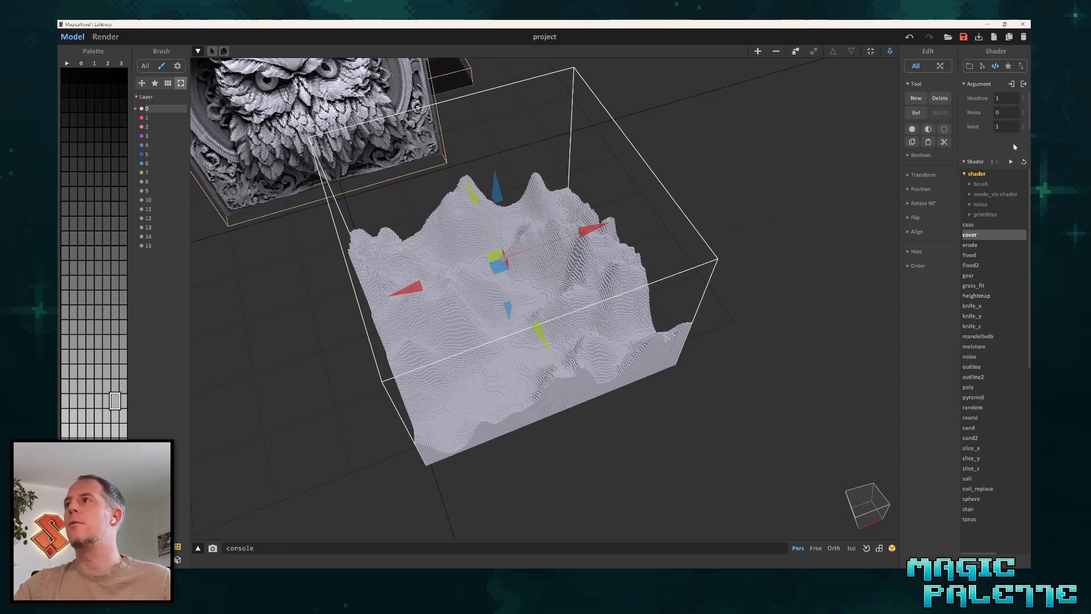
{"action": "left_click", "coordinate": [90, 238]}
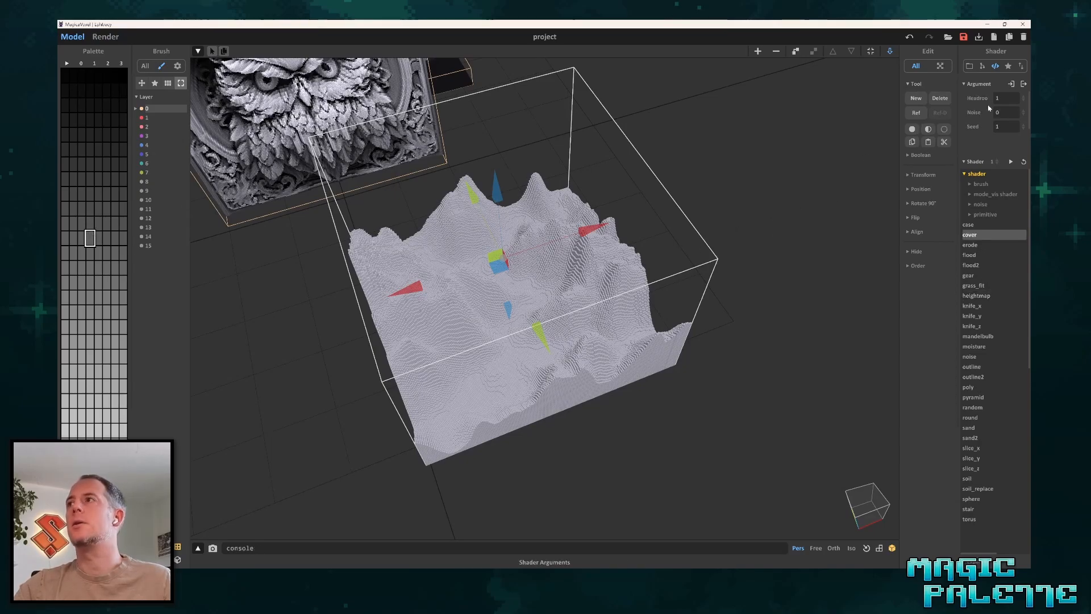
{"action": "double_click", "coordinate": [636, 257]}
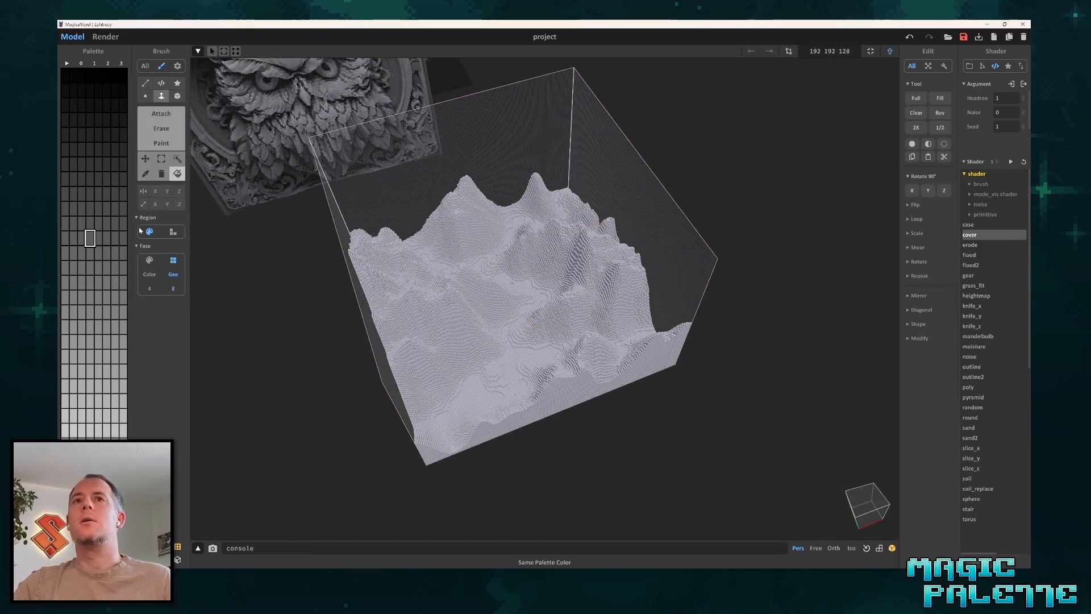
{"action": "left_click", "coordinate": [1010, 162]}
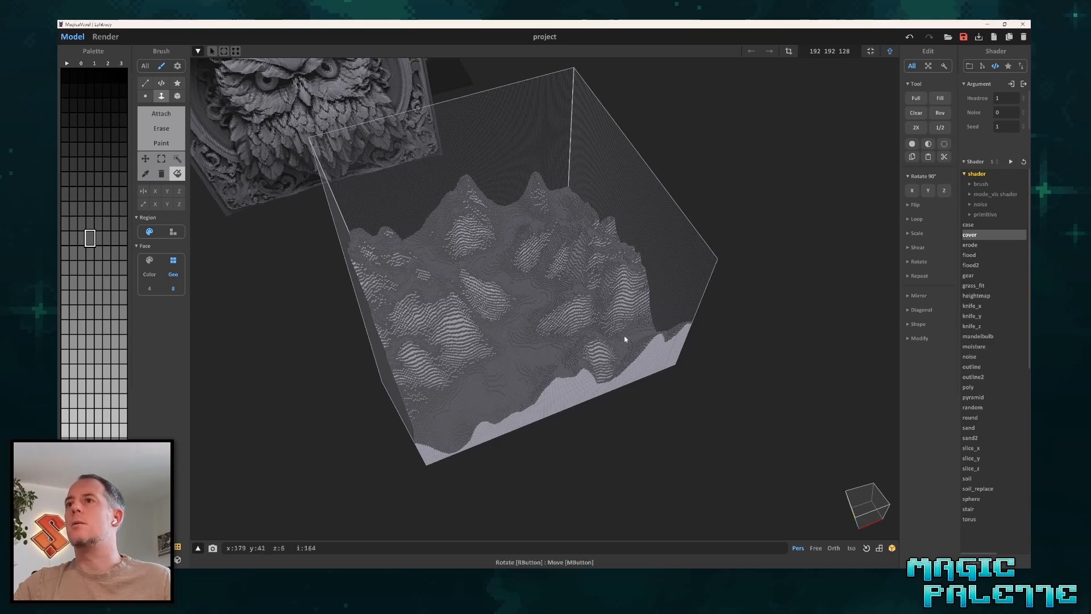
Examine the dark grey covering in the valleys and on the mountain slopes, up close and from several angles.
{"action": "scroll", "coordinate": [569, 348], "scroll_direction": "up", "scroll_amount": 5}
{"action": "mouse_move", "coordinate": [537, 315]}
{"action": "right_mouse_down"}
{"action": "mouse_move", "coordinate": [557, 291]}
{"action": "mouse_move", "coordinate": [507, 327]}
{"action": "mouse_move", "coordinate": [538, 292]}
{"action": "mouse_move", "coordinate": [535, 309]}
{"action": "right_mouse_up"}
{"action": "scroll", "coordinate": [509, 326], "scroll_direction": "up", "scroll_amount": 5}
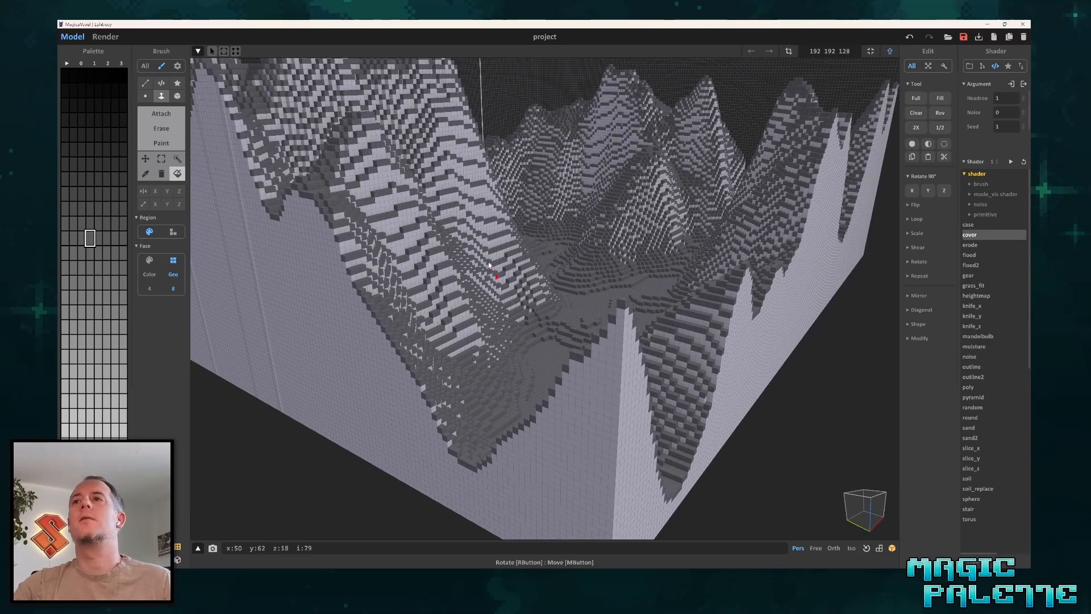
{"action": "scroll", "coordinate": [491, 265], "scroll_direction": "up", "scroll_amount": 2}
{"action": "right_click_drag", "start_coordinate": [505, 253], "coordinate": [509, 278]}
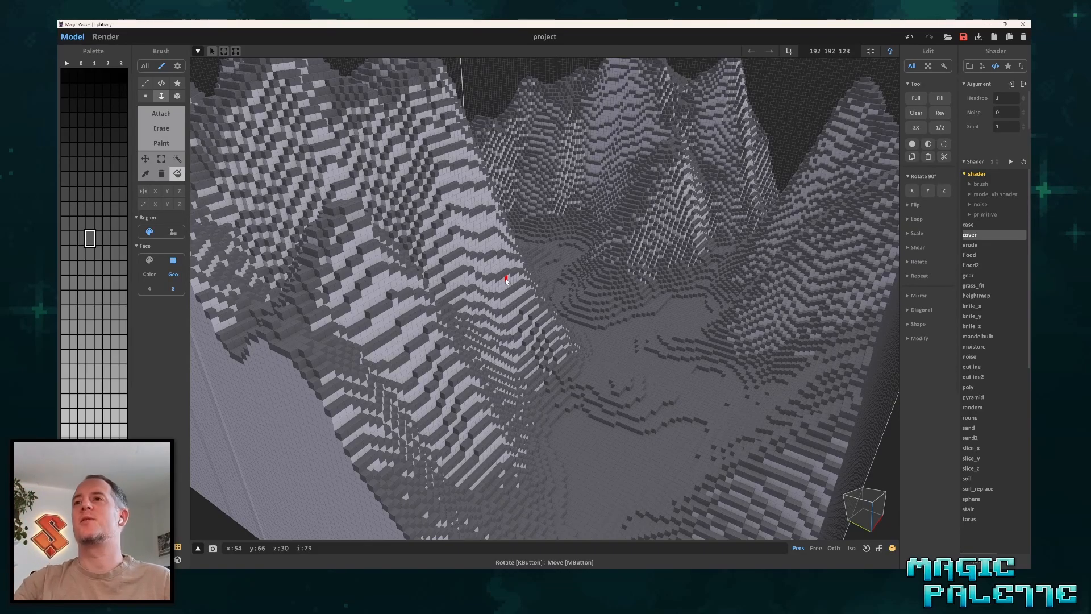
{"action": "right_click_drag", "start_coordinate": [506, 280], "coordinate": [462, 309]}
{"action": "scroll", "coordinate": [449, 343], "scroll_direction": "up", "scroll_amount": 3}
{"action": "scroll", "coordinate": [449, 341], "scroll_direction": "up", "scroll_amount": 2}
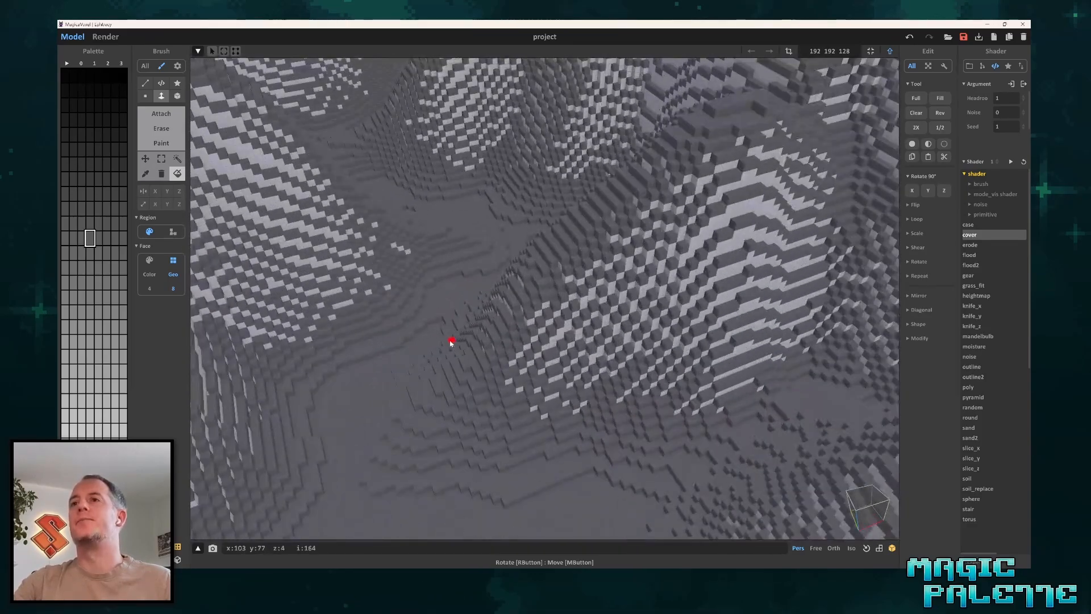
{"action": "scroll", "coordinate": [448, 323], "scroll_direction": "down", "scroll_amount": 6}
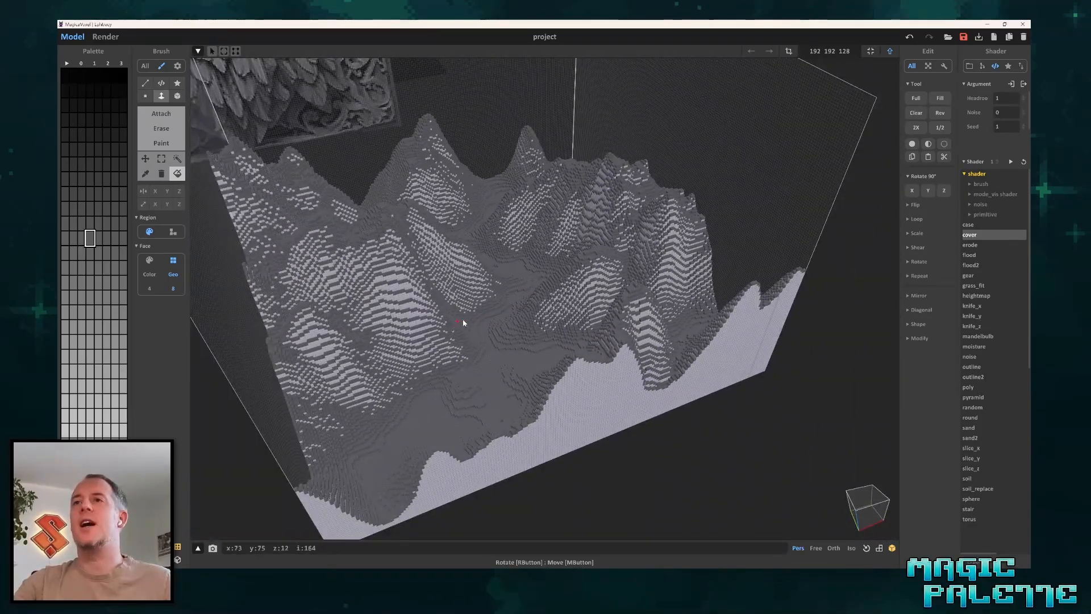
{"action": "scroll", "coordinate": [462, 323], "scroll_direction": "down", "scroll_amount": 2}
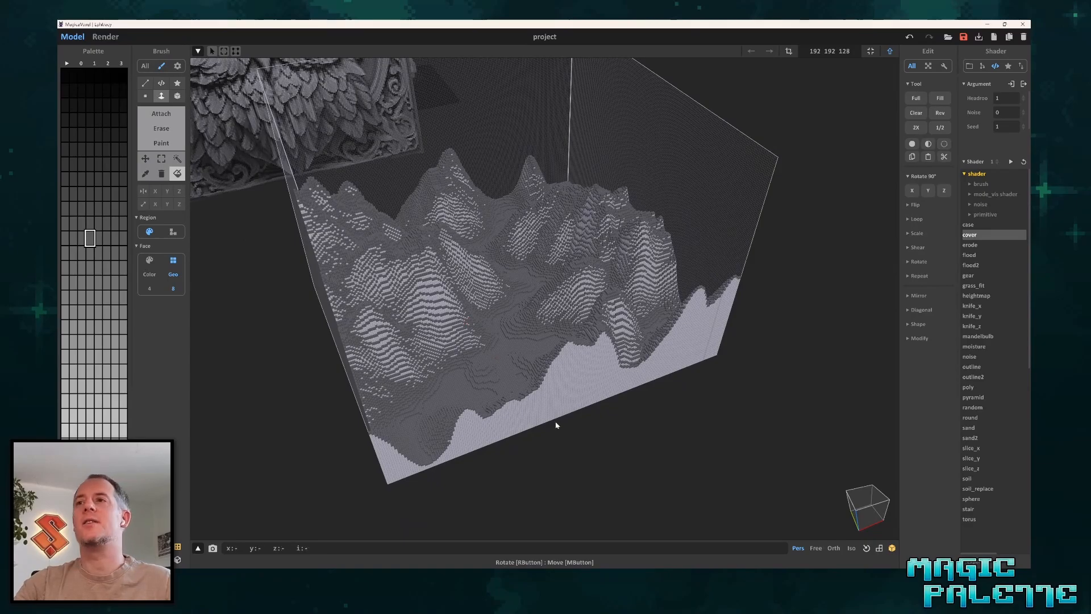
Leave voxel editing and look over the covered mountains alongside the other height-map models.
{"action": "key", "text": "Tab"}
{"action": "scroll", "coordinate": [572, 382], "scroll_direction": "up", "scroll_amount": 3}
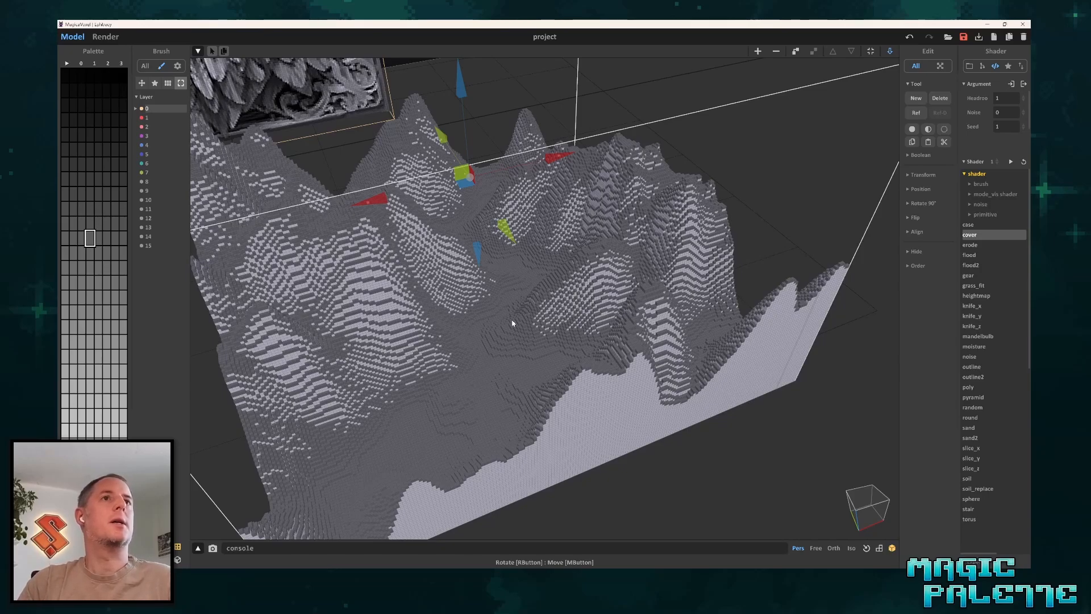
{"action": "scroll", "coordinate": [293, 396], "scroll_direction": "down", "scroll_amount": 5}
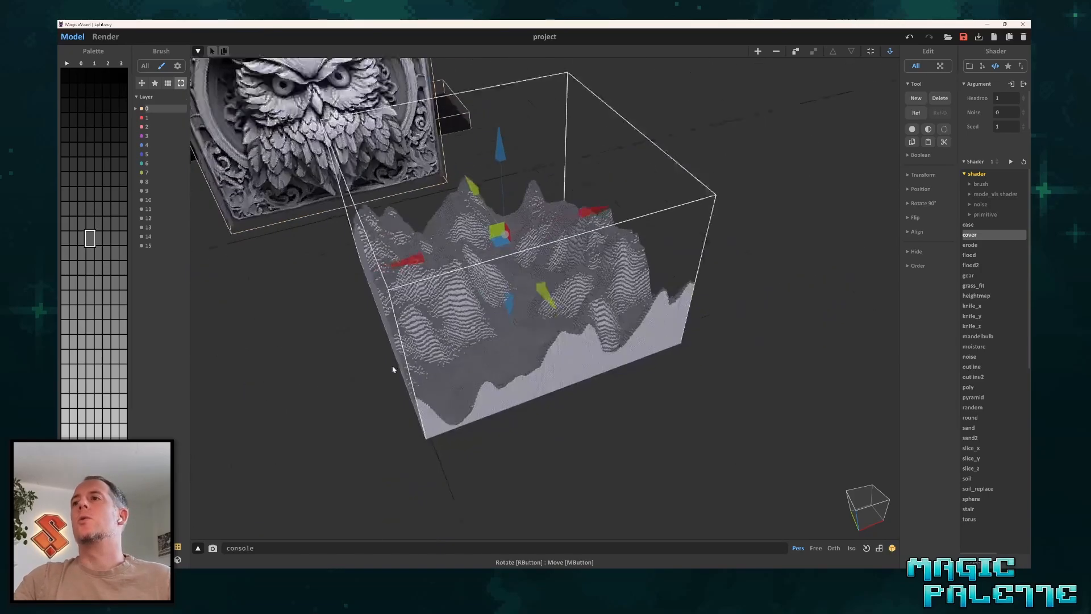
{"action": "right_click_drag", "start_coordinate": [628, 404], "coordinate": [616, 319]}
{"action": "scroll", "coordinate": [524, 315], "scroll_direction": "down", "scroll_amount": 3}
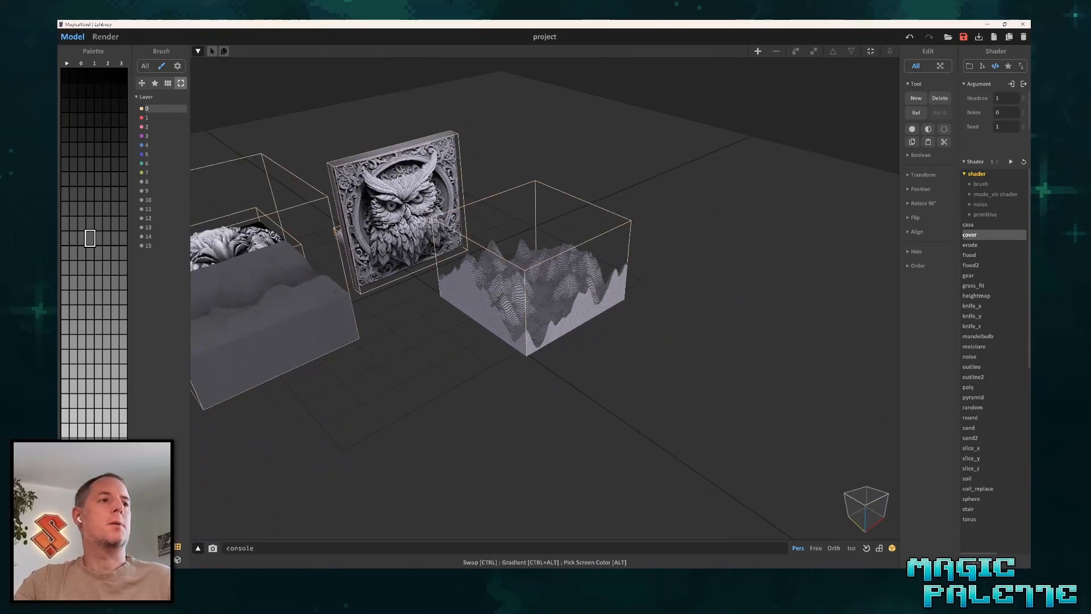
Import the 192x192 flower ornament image from the Heightmap Samples folder into the project and move it clear of the mountains.
{"action": "key", "text": "alt+Tab"}
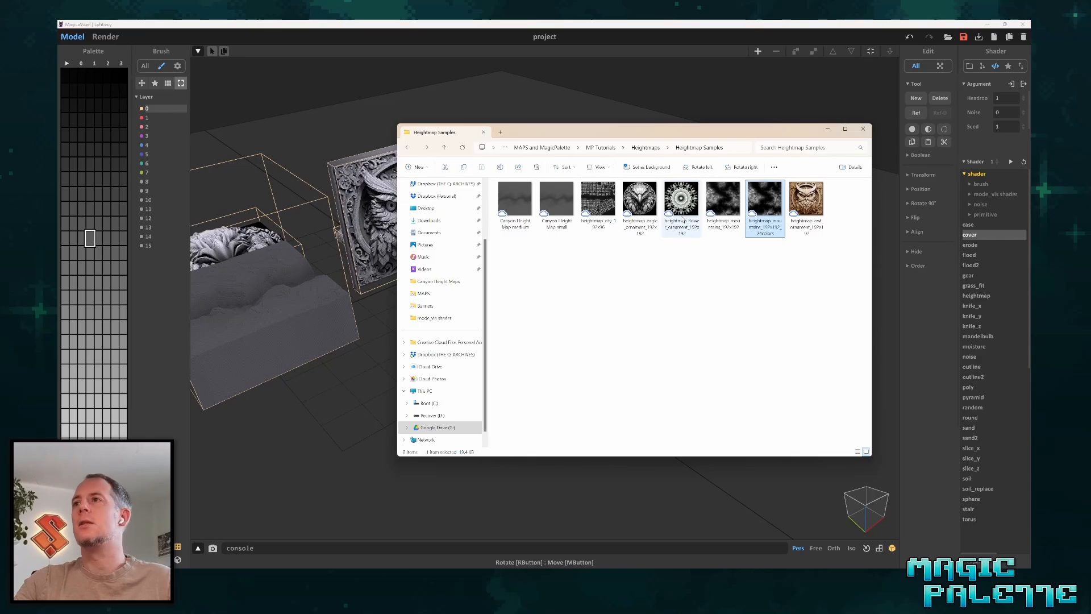
{"action": "left_click", "coordinate": [681, 199]}
{"action": "left_click_drag", "start_coordinate": [335, 458], "coordinate": [334, 458]}
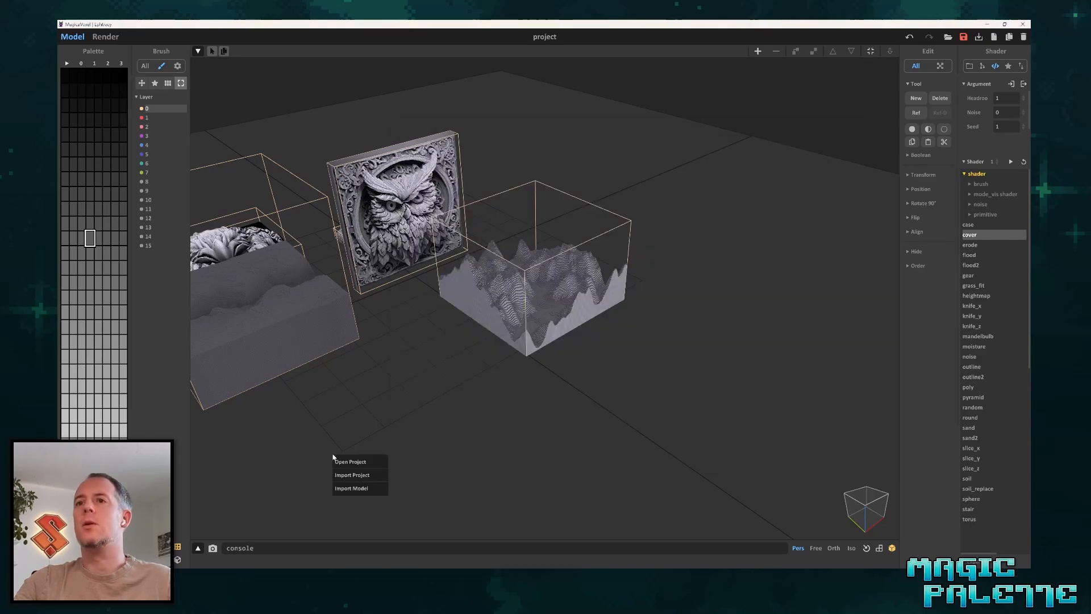
{"action": "left_click", "coordinate": [363, 475]}
{"action": "left_click_drag", "start_coordinate": [471, 318], "coordinate": [645, 439]}
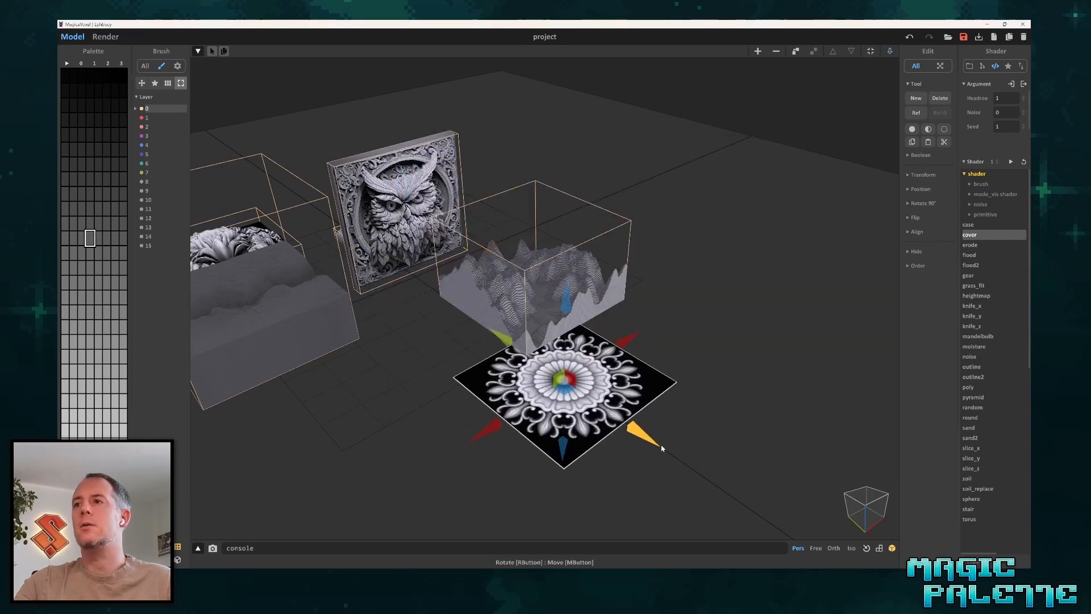
{"action": "left_click_drag", "start_coordinate": [625, 344], "coordinate": [487, 433]}
Open the flower ornament for voxel editing and set its volume height to 20.
{"action": "middle_click_drag", "start_coordinate": [524, 378], "coordinate": [533, 305]}
{"action": "scroll", "coordinate": [503, 316], "scroll_direction": "up", "scroll_amount": 5}
{"action": "middle_click_drag", "start_coordinate": [467, 350], "coordinate": [548, 280]}
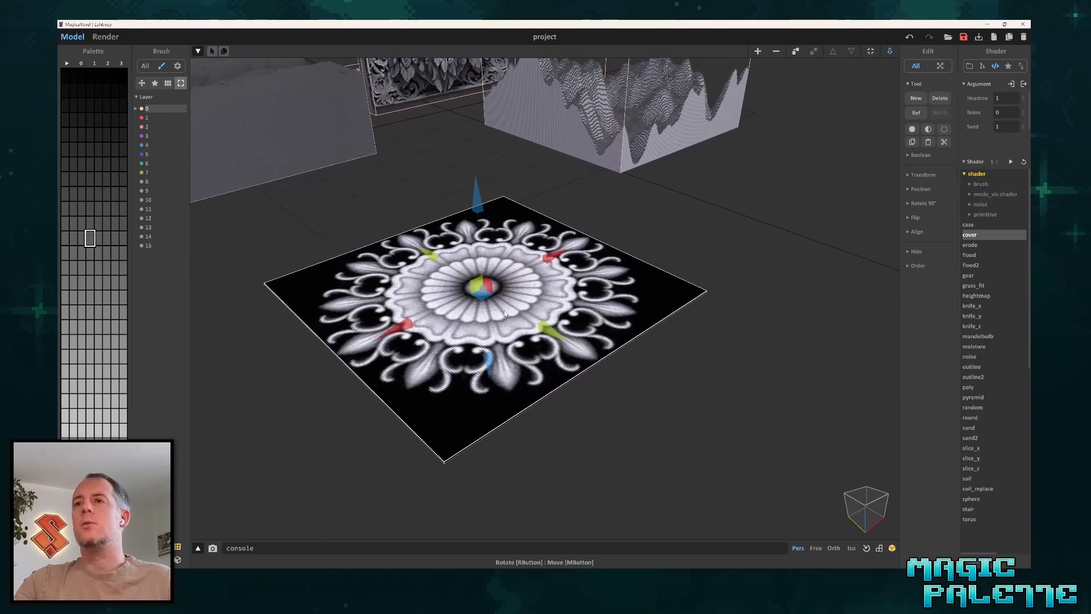
{"action": "right_click_drag", "start_coordinate": [548, 280], "coordinate": [560, 328]}
{"action": "key", "text": "Tab"}
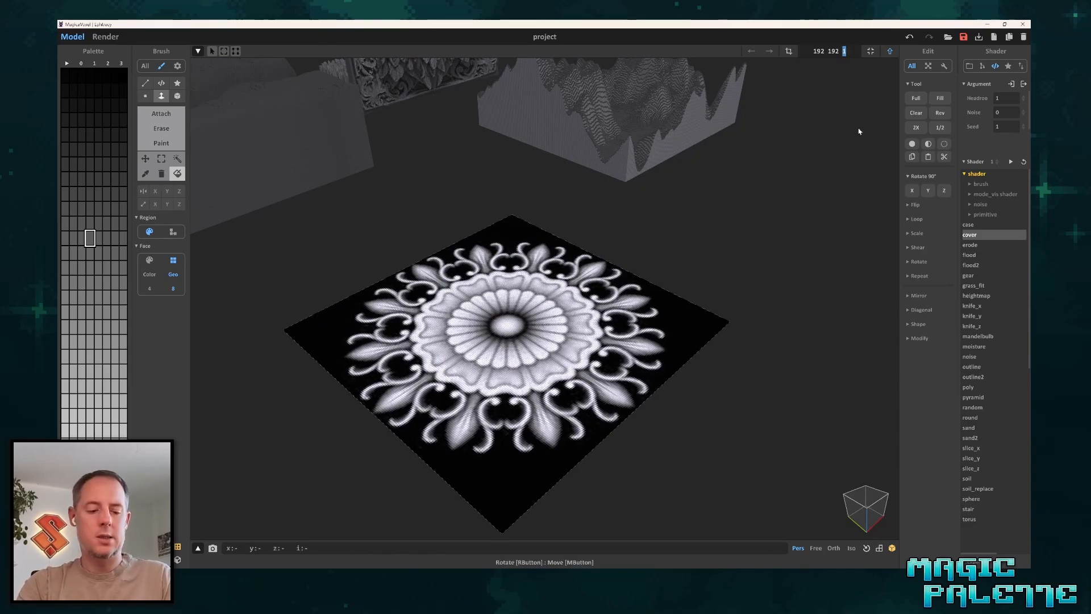
{"action": "type", "text": "20"}
{"action": "key", "text": "Return"}
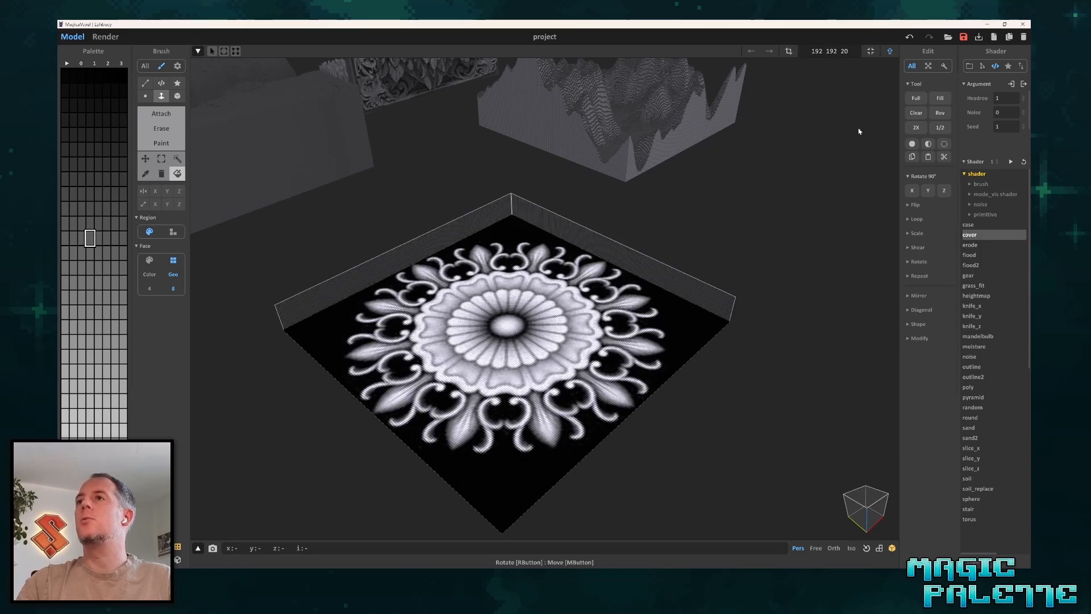
Raise the flower ornament into a relief with the heightmap shader at Blur 0 and inspect its petals.
{"action": "left_click", "coordinate": [978, 295]}
{"action": "left_click", "coordinate": [1011, 162]}
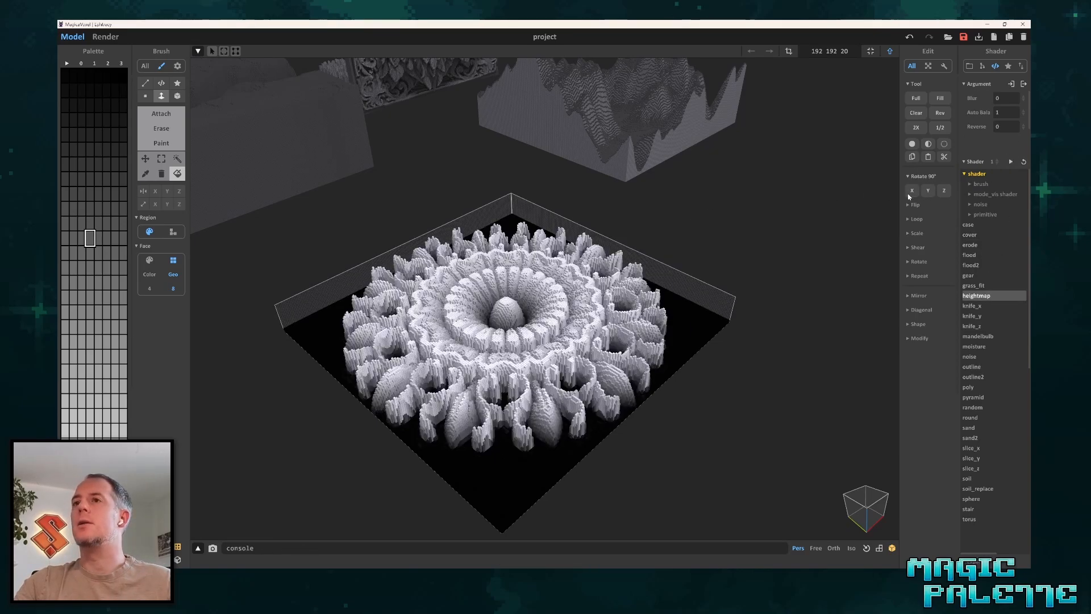
{"action": "scroll", "coordinate": [546, 356], "scroll_direction": "up", "scroll_amount": 4}
{"action": "scroll", "coordinate": [550, 359], "scroll_direction": "down", "scroll_amount": 2}
{"action": "right_click_drag", "start_coordinate": [550, 345], "coordinate": [550, 379]}
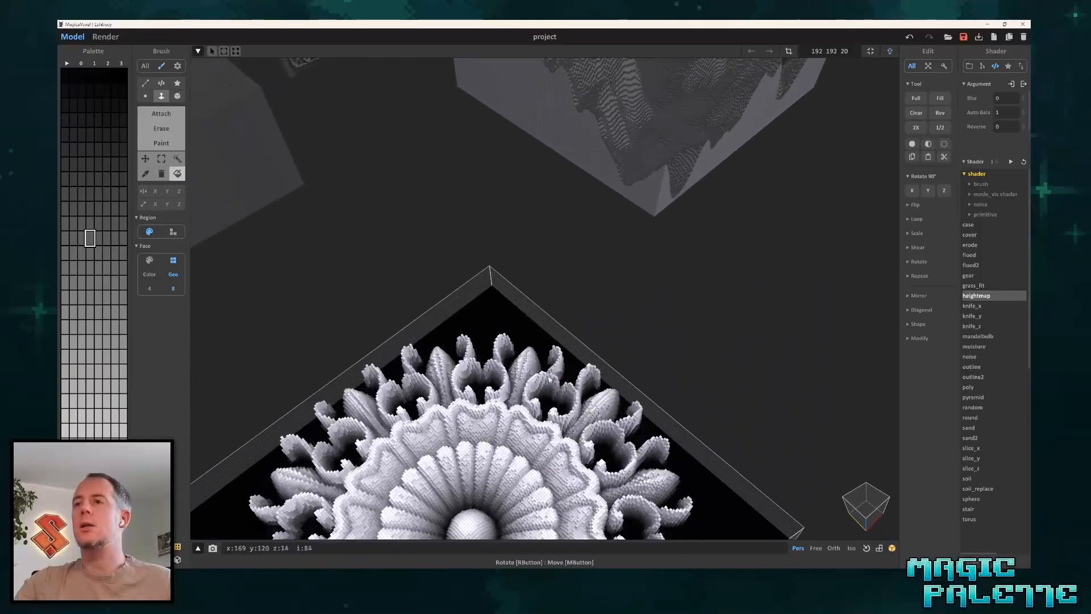
{"action": "middle_click_drag", "start_coordinate": [550, 379], "coordinate": [558, 172]}
{"action": "scroll", "coordinate": [503, 373], "scroll_direction": "up", "scroll_amount": 2}
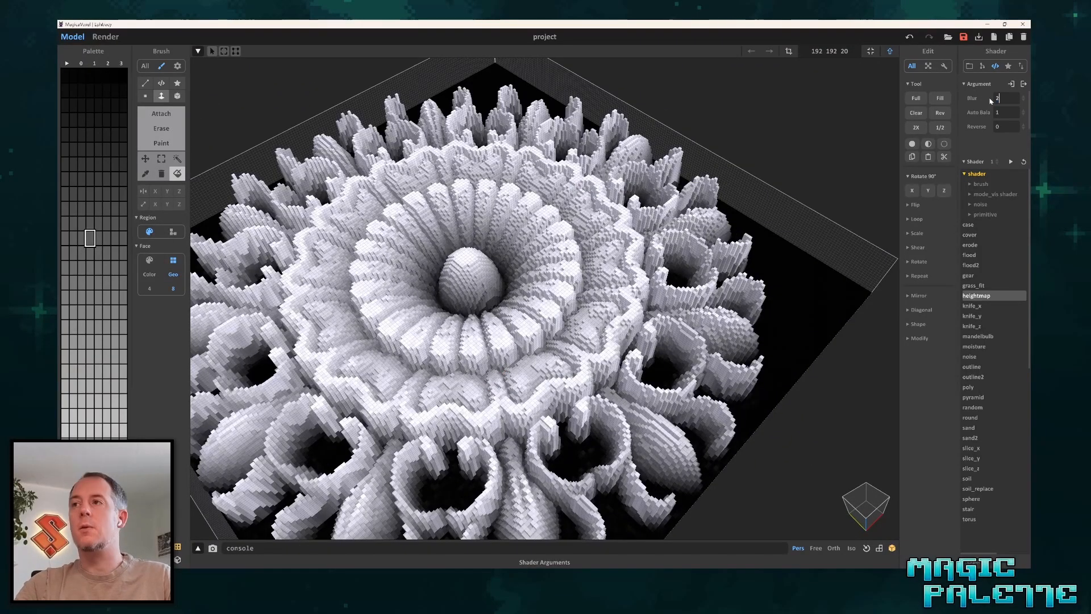
Smooth the flower relief by running the heightmap shader again with Blur 2, and inspect the ornament.
{"action": "left_click", "coordinate": [1010, 161]}
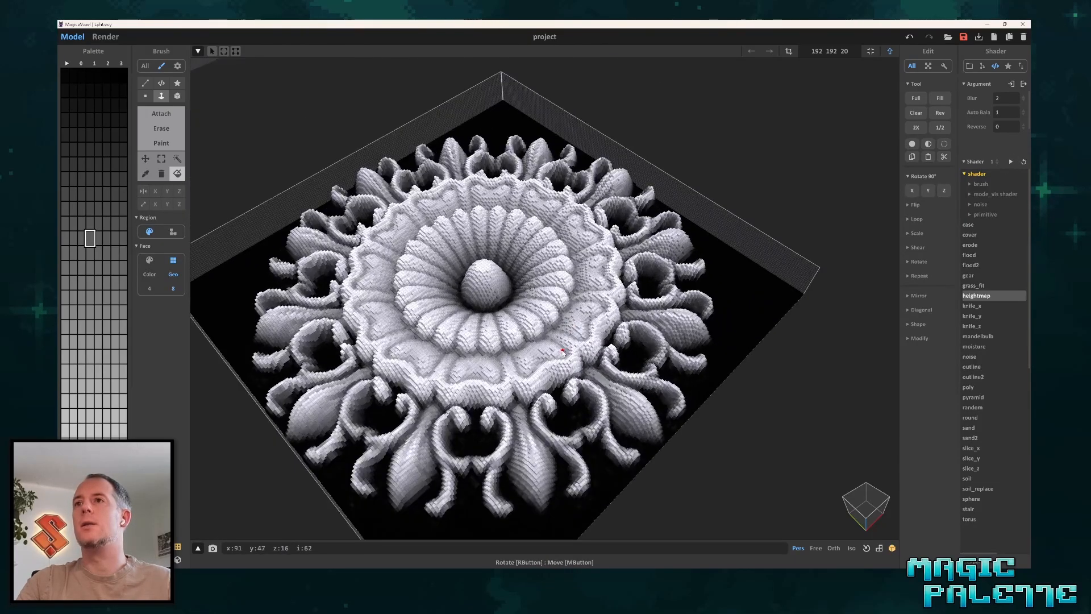
{"action": "mouse_move", "coordinate": [567, 322]}
{"action": "right_mouse_down"}
{"action": "mouse_move", "coordinate": [585, 338]}
{"action": "mouse_move", "coordinate": [572, 339]}
{"action": "right_mouse_up"}
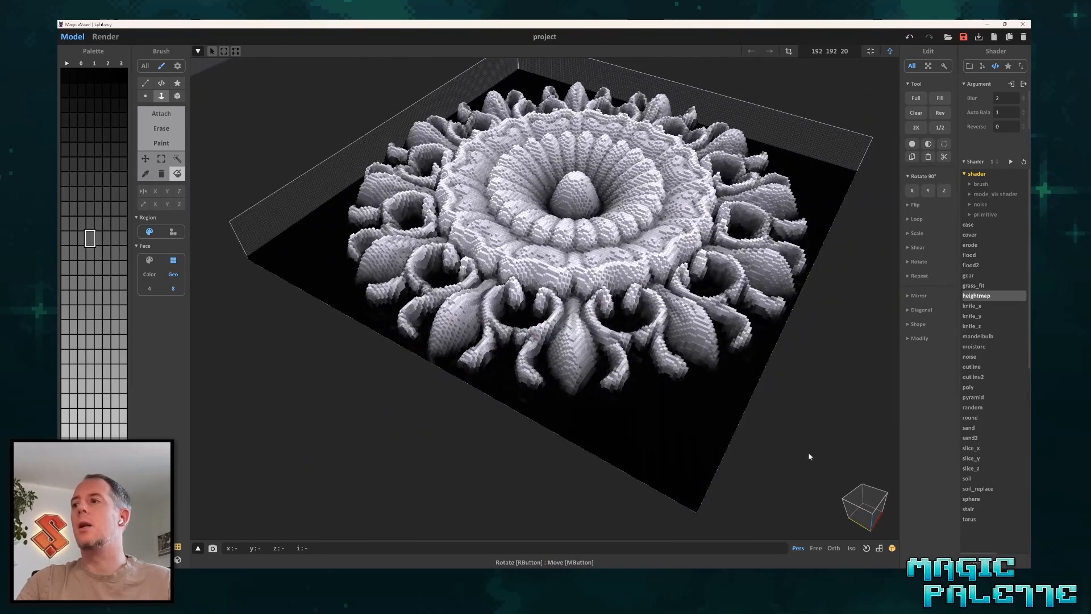
{"action": "left_click", "coordinate": [866, 548]}
{"action": "scroll", "coordinate": [509, 316], "scroll_direction": "up", "scroll_amount": 3}
{"action": "scroll", "coordinate": [509, 316], "scroll_direction": "up", "scroll_amount": 2}
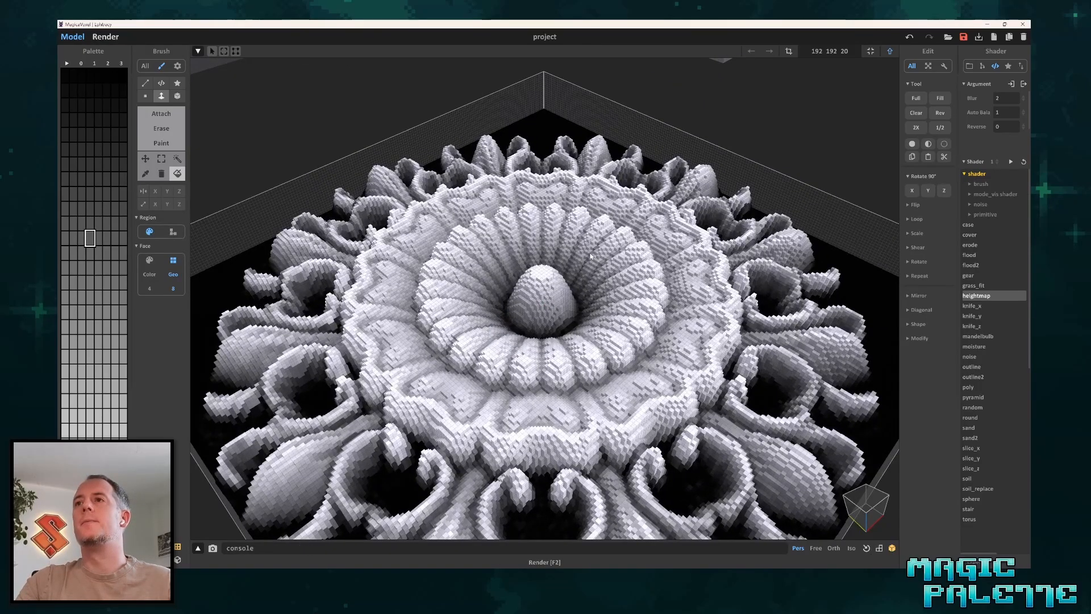
Preview the flower ornament rendered, examining its centre and outer leaves up close and from different angles.
{"action": "key", "text": "F2"}
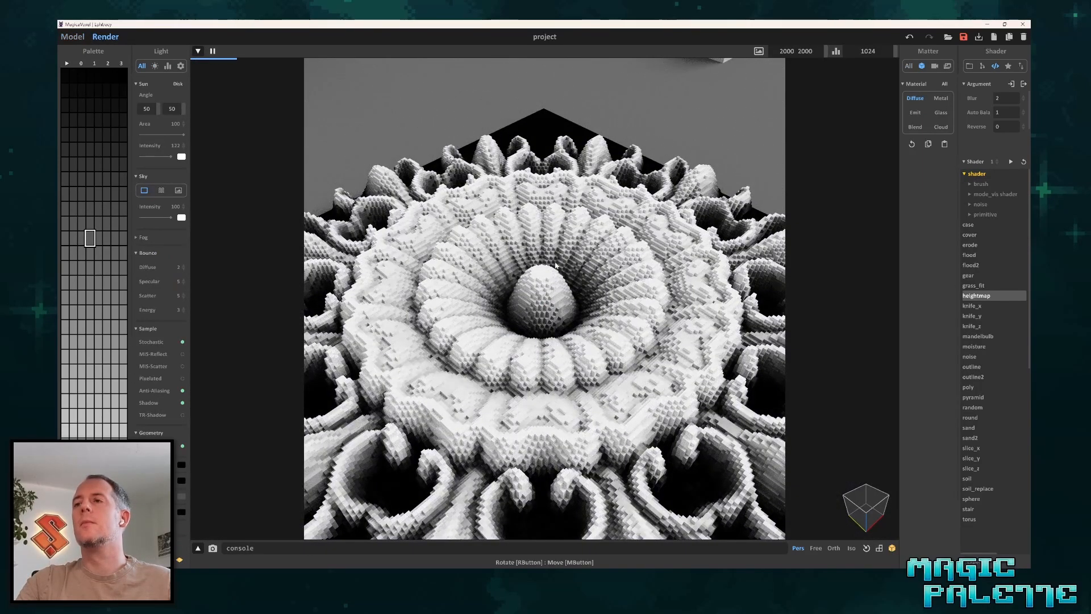
{"action": "mouse_move", "coordinate": [534, 317]}
{"action": "right_mouse_down"}
{"action": "mouse_move", "coordinate": [548, 302]}
{"action": "mouse_move", "coordinate": [545, 315]}
{"action": "right_mouse_up"}
{"action": "scroll", "coordinate": [527, 254], "scroll_direction": "up", "scroll_amount": 5}
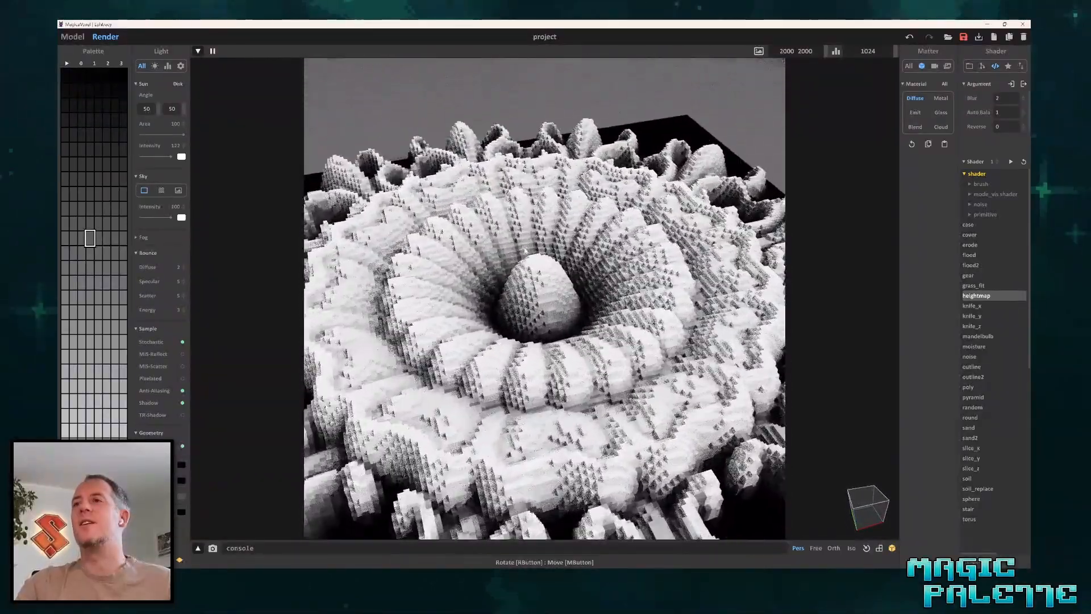
{"action": "scroll", "coordinate": [527, 253], "scroll_direction": "up", "scroll_amount": 4}
{"action": "middle_click_drag", "start_coordinate": [548, 241], "coordinate": [551, 258]}
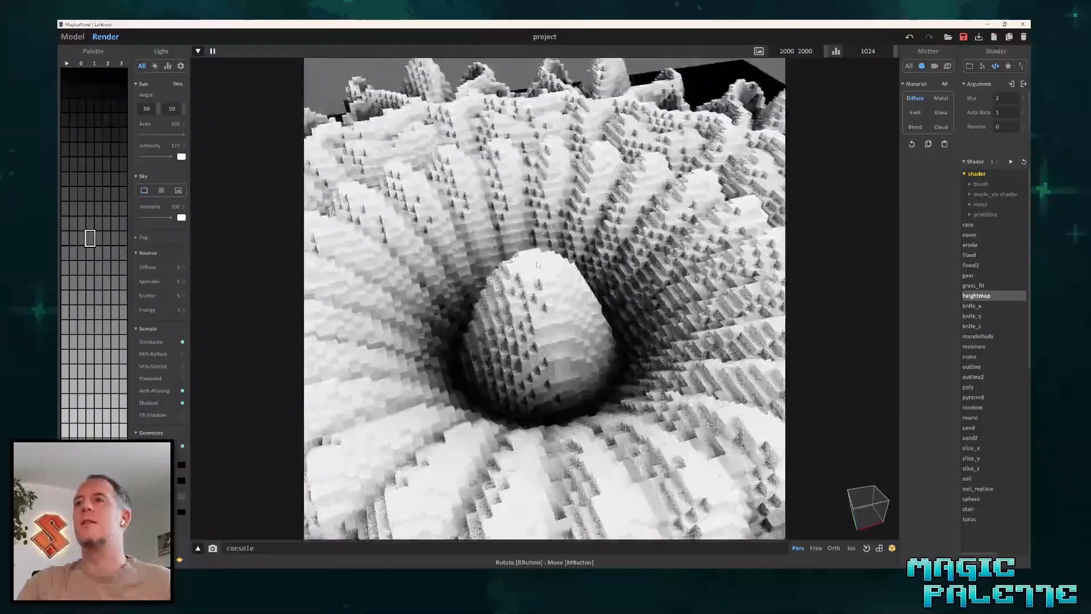
{"action": "scroll", "coordinate": [551, 259], "scroll_direction": "down", "scroll_amount": 1}
{"action": "scroll", "coordinate": [551, 259], "scroll_direction": "down", "scroll_amount": 4}
{"action": "scroll", "coordinate": [542, 323], "scroll_direction": "up", "scroll_amount": 2}
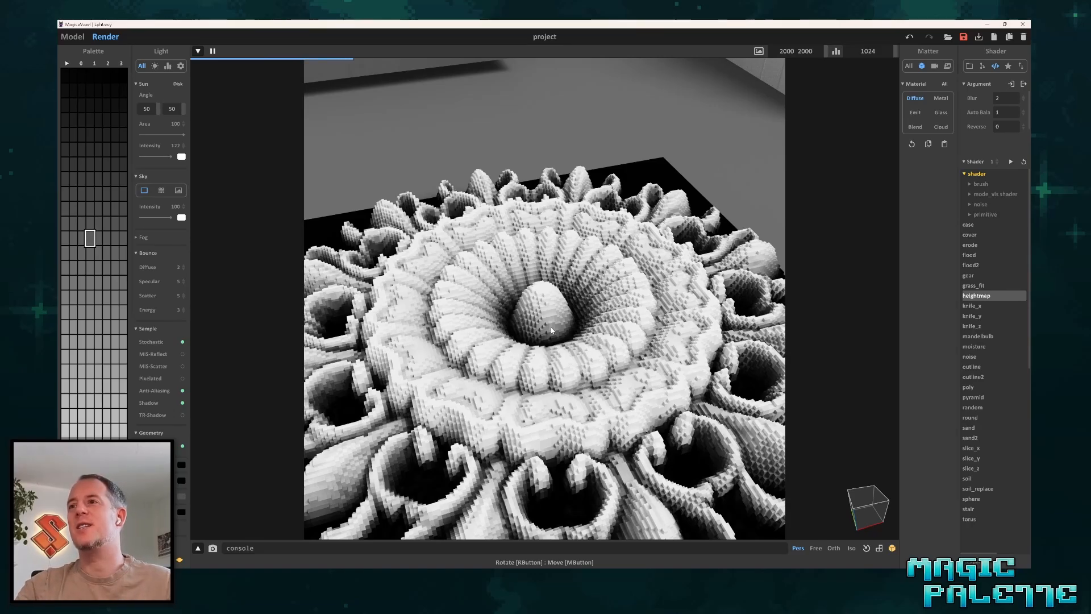
{"action": "scroll", "coordinate": [551, 330], "scroll_direction": "down", "scroll_amount": 3}
{"action": "mouse_move", "coordinate": [401, 363]}
{"action": "right_mouse_down"}
{"action": "mouse_move", "coordinate": [375, 416]}
{"action": "mouse_move", "coordinate": [433, 397]}
{"action": "mouse_move", "coordinate": [399, 393]}
{"action": "mouse_move", "coordinate": [406, 356]}
{"action": "right_mouse_up"}
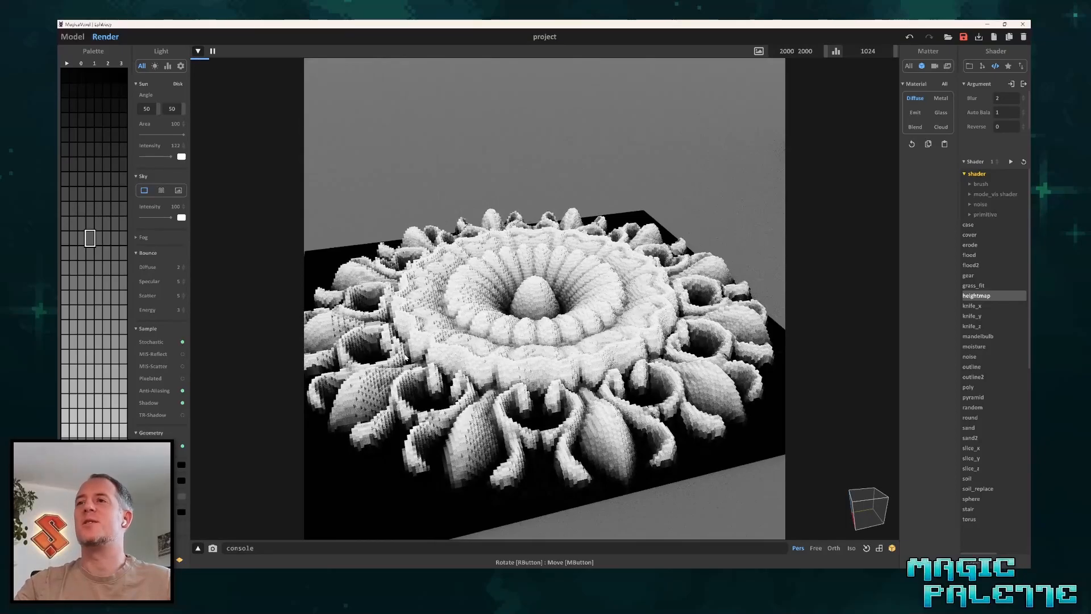
Return to the model view, check the whole flower ornament as an object, and reopen it for voxel editing.
{"action": "left_click", "coordinate": [73, 37]}
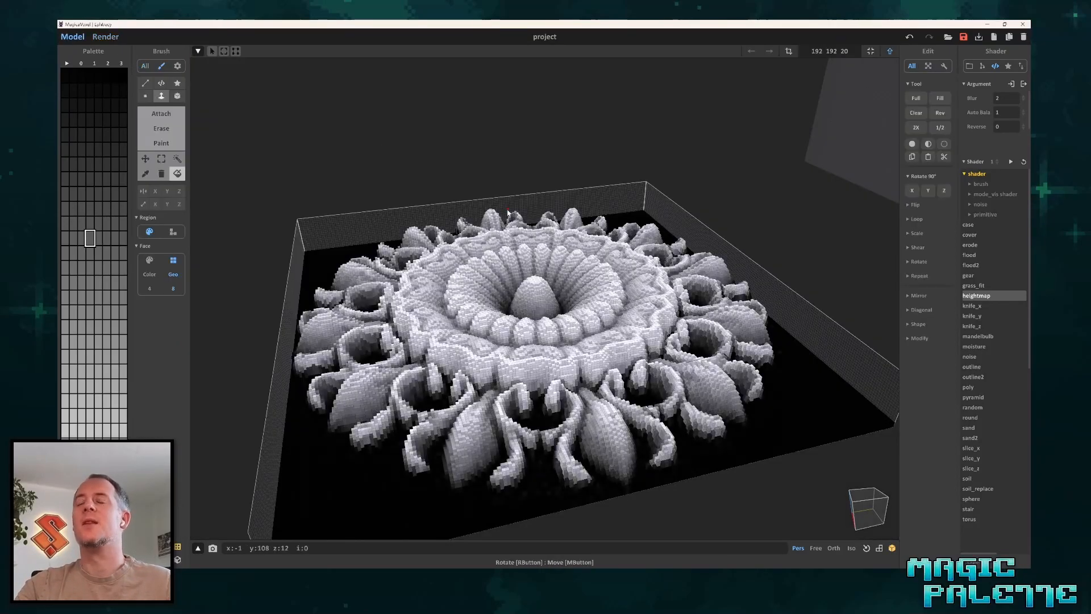
{"action": "key", "text": "Tab"}
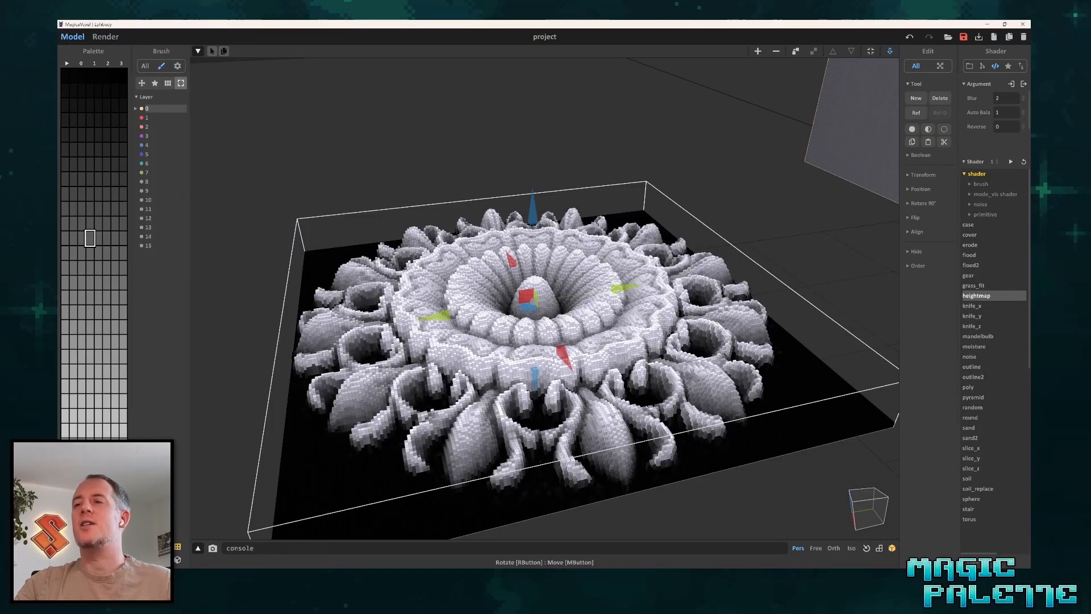
{"action": "right_click_drag", "start_coordinate": [555, 408], "coordinate": [579, 416]}
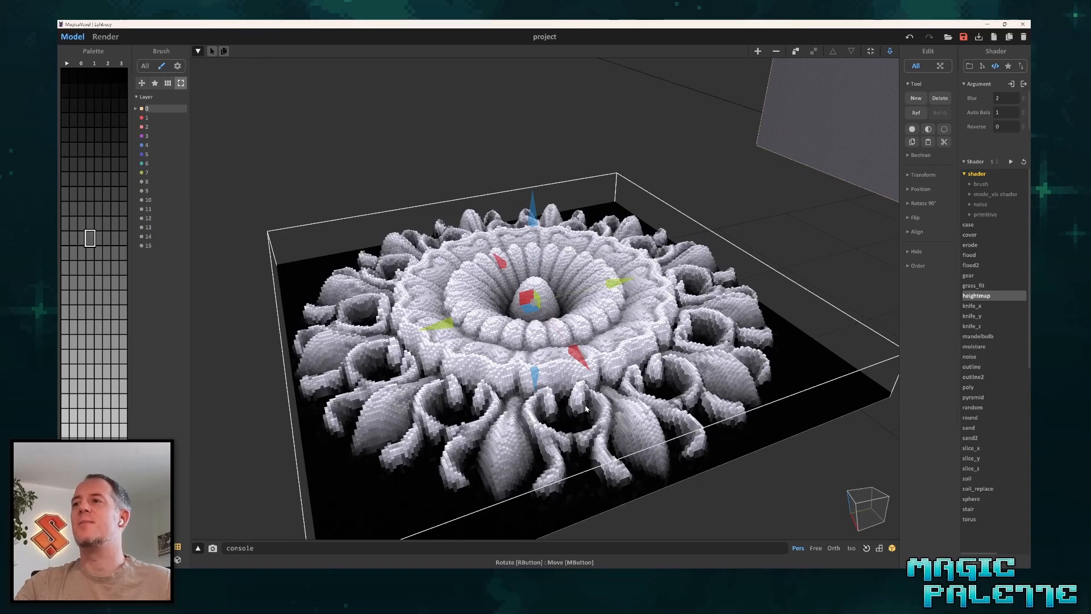
{"action": "scroll", "coordinate": [586, 407], "scroll_direction": "down", "scroll_amount": 3}
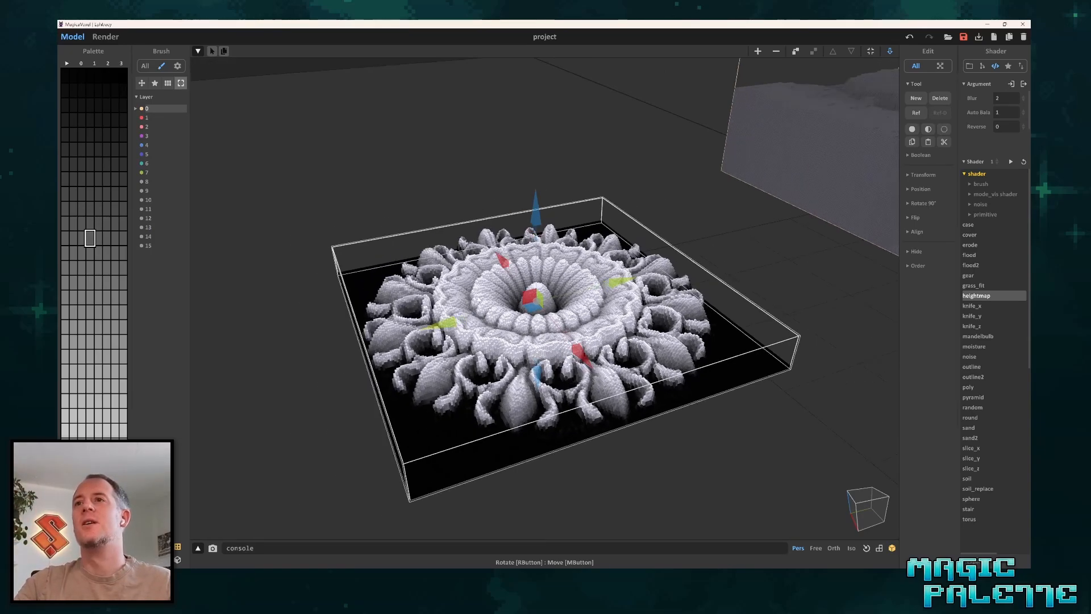
{"action": "key", "text": "Tab"}
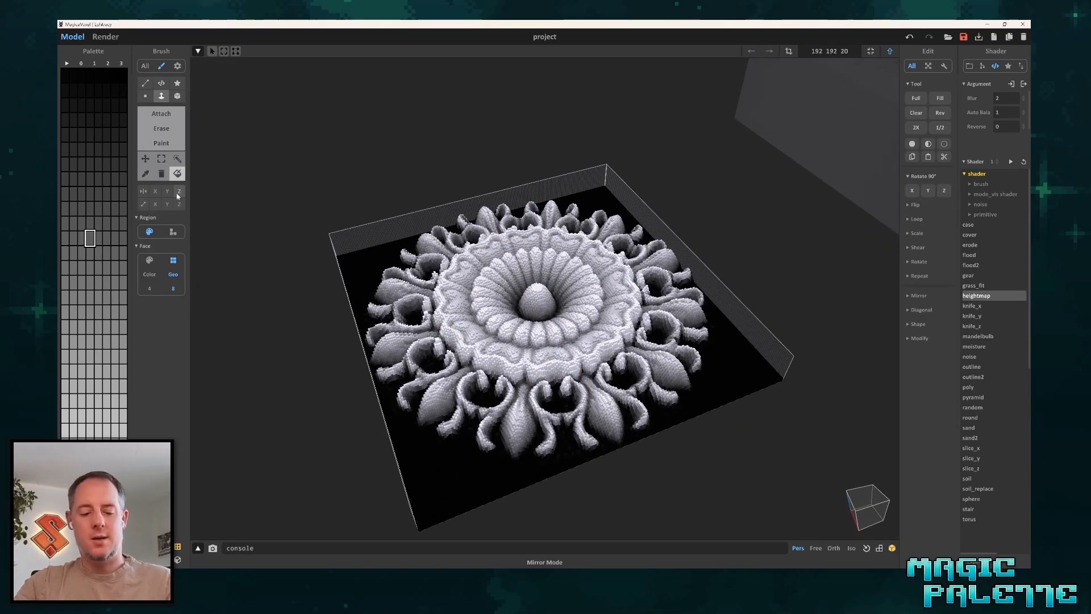
Erase the black base voxels around the flower ornament and go back to handling it as an object.
{"action": "key", "text": "r"}
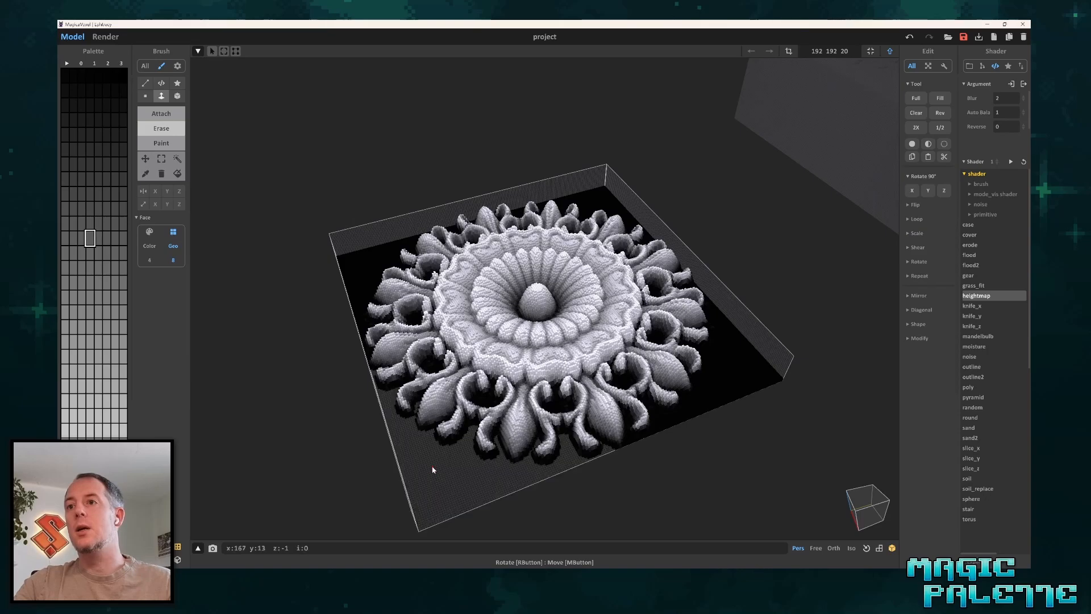
{"action": "right_click_drag", "start_coordinate": [744, 376], "coordinate": [725, 396]}
{"action": "key", "text": "Tab"}
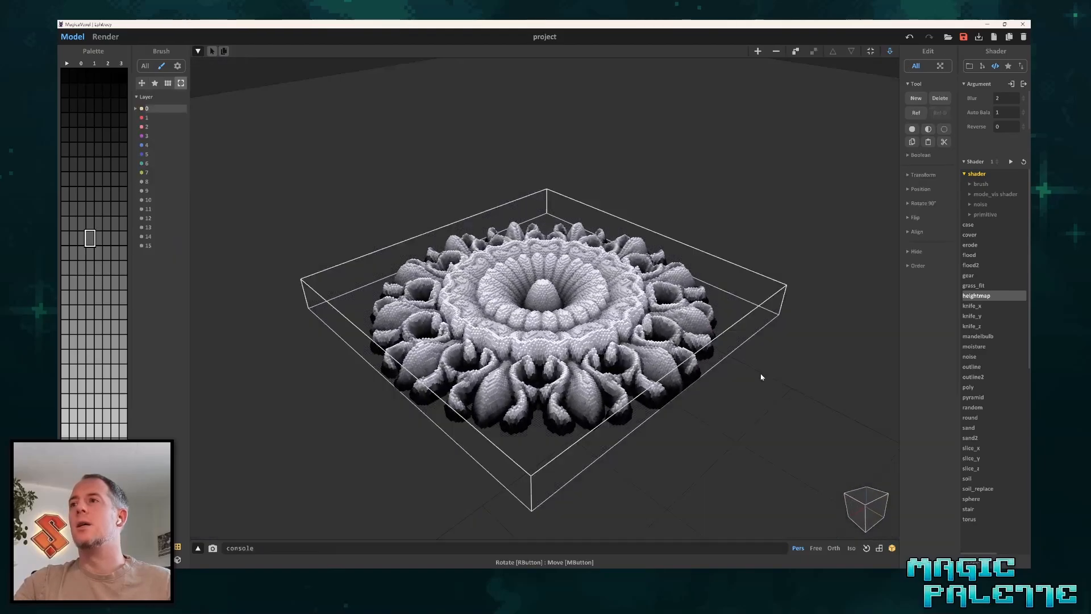
Duplicate the flower ornament along the vertical axis and flip the lower one along Z to form a two-sided ornament.
{"action": "mouse_move", "coordinate": [549, 215]}
{"action": "left_mouse_down"}
{"action": "mouse_move", "coordinate": [479, 160]}
{"action": "mouse_move", "coordinate": [537, 190]}
{"action": "mouse_move", "coordinate": [533, 208]}
{"action": "left_mouse_up"}
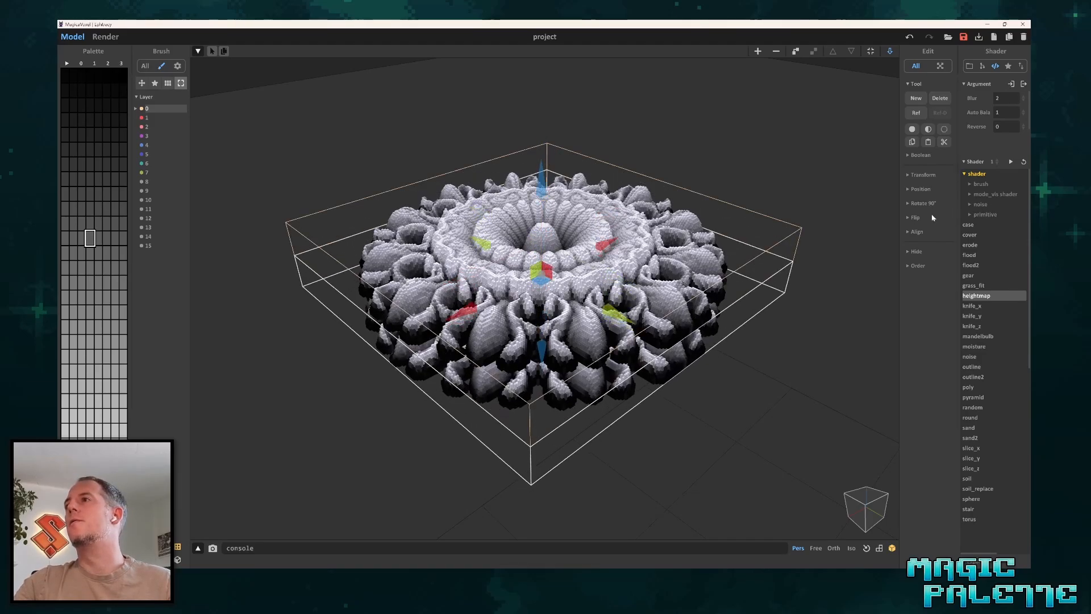
{"action": "left_click", "coordinate": [915, 217]}
{"action": "left_click", "coordinate": [928, 232]}
{"action": "left_click", "coordinate": [928, 232]}
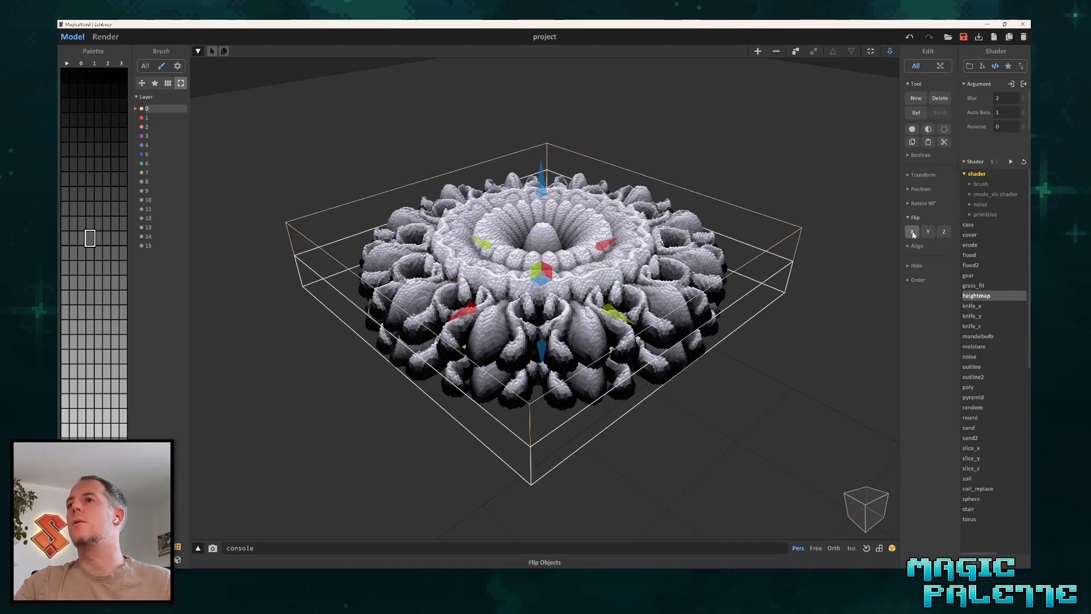
{"action": "left_click", "coordinate": [927, 232]}
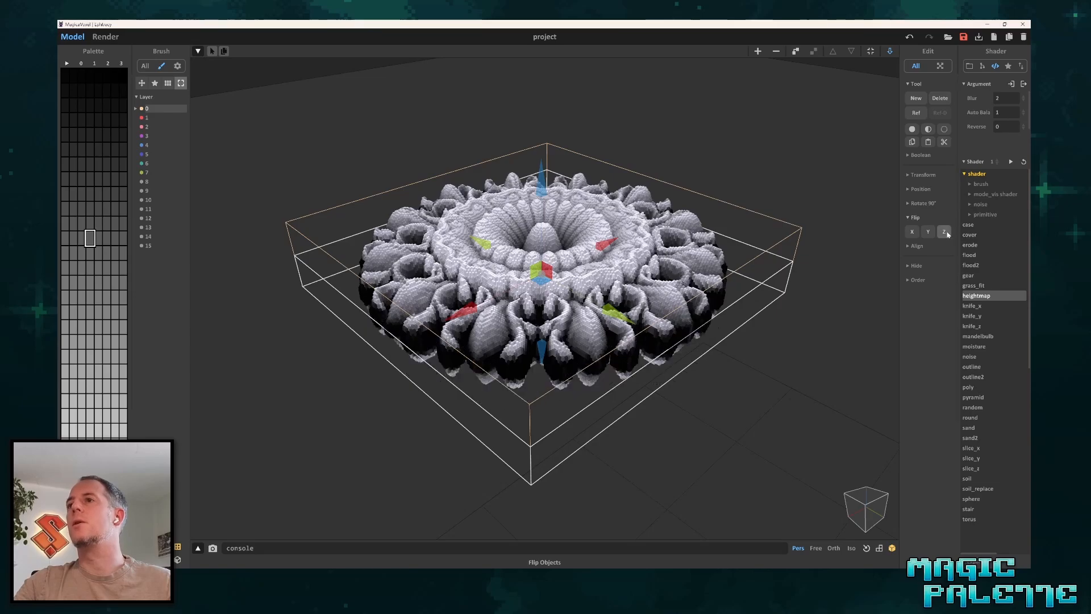
Select both flower halves together and raise them along the vertical axis.
{"action": "mouse_move", "coordinate": [544, 189]}
{"action": "left_mouse_down"}
{"action": "mouse_move", "coordinate": [544, 200]}
{"action": "mouse_move", "coordinate": [544, 190]}
{"action": "left_mouse_up"}
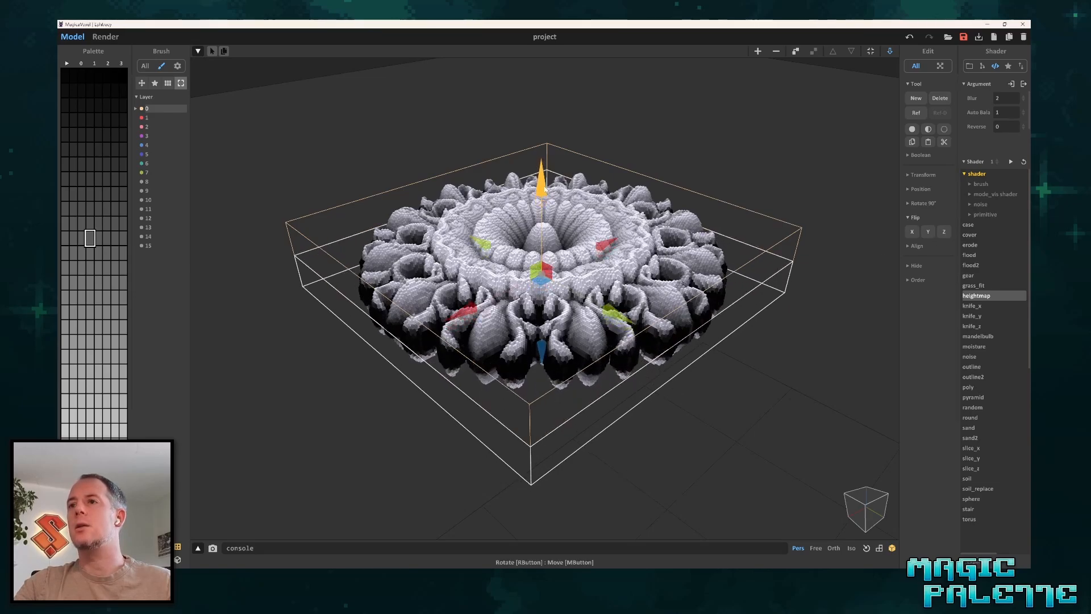
{"action": "right_click_drag", "start_coordinate": [543, 189], "coordinate": [486, 177]}
{"action": "left_click_drag", "start_coordinate": [304, 134], "coordinate": [710, 434]}
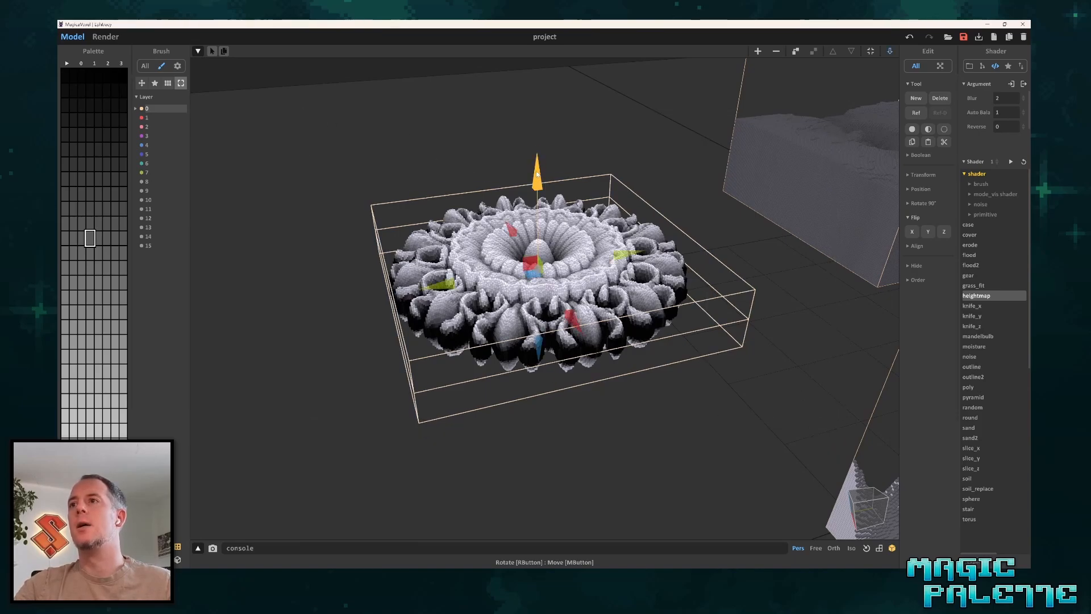
{"action": "left_click_drag", "start_coordinate": [537, 174], "coordinate": [537, 154]}
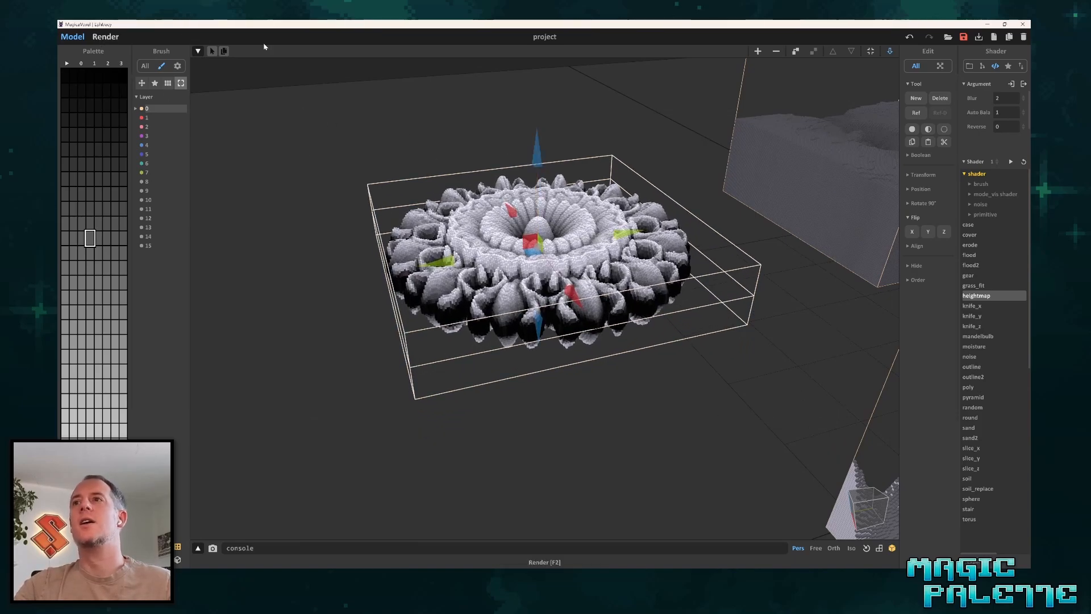
Preview the two-sided flower ornament rendered, examining its petals and outer leaves closer and from several angles.
{"action": "key", "text": "F2"}
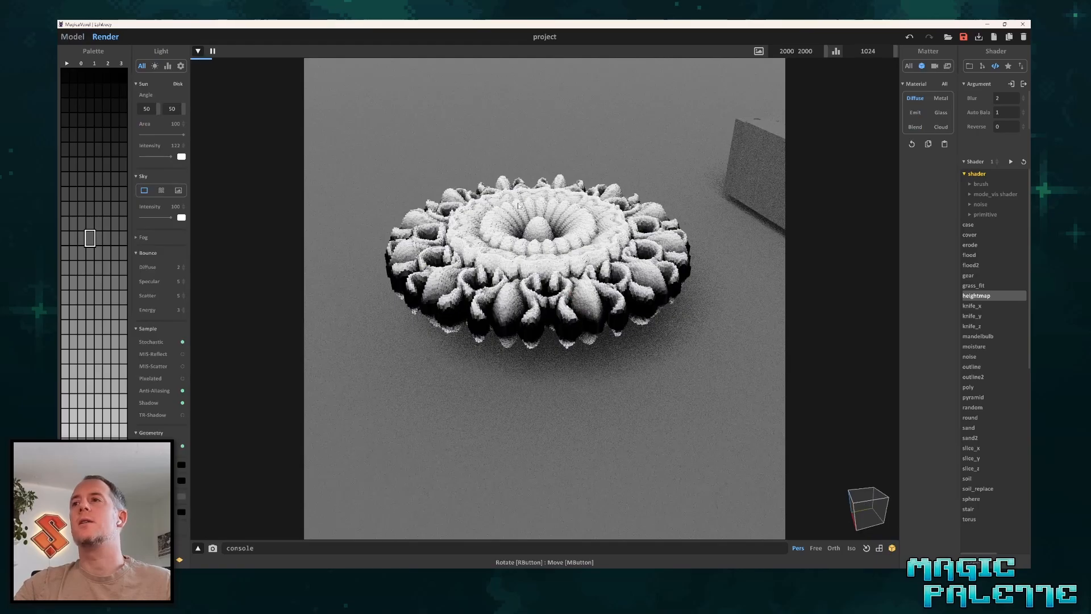
{"action": "right_click_drag", "start_coordinate": [481, 212], "coordinate": [463, 234]}
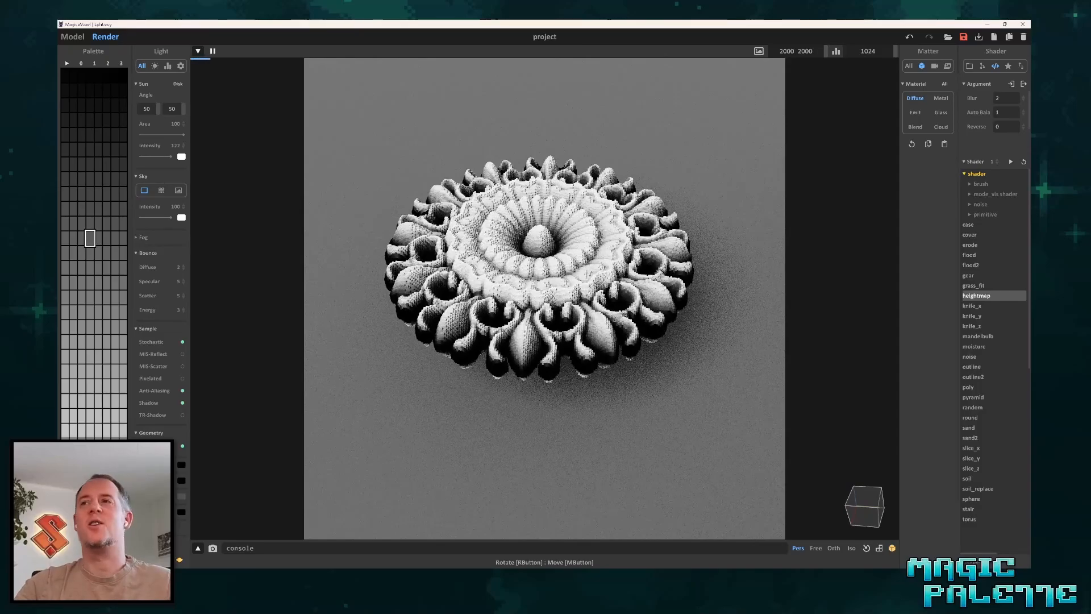
{"action": "scroll", "coordinate": [615, 233], "scroll_direction": "up", "scroll_amount": 3}
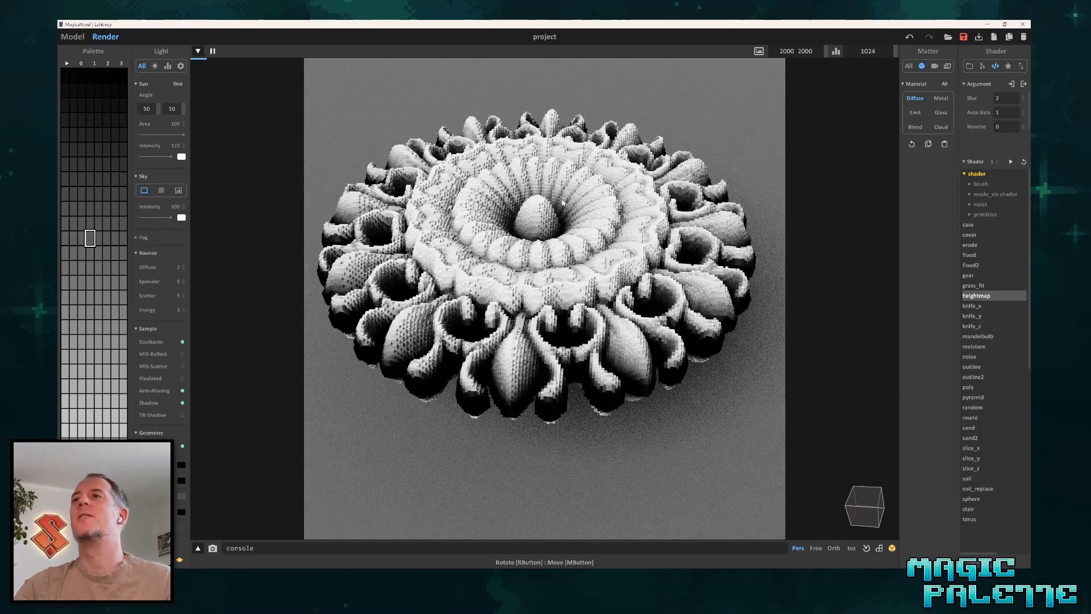
{"action": "right_click_drag", "start_coordinate": [562, 202], "coordinate": [594, 235]}
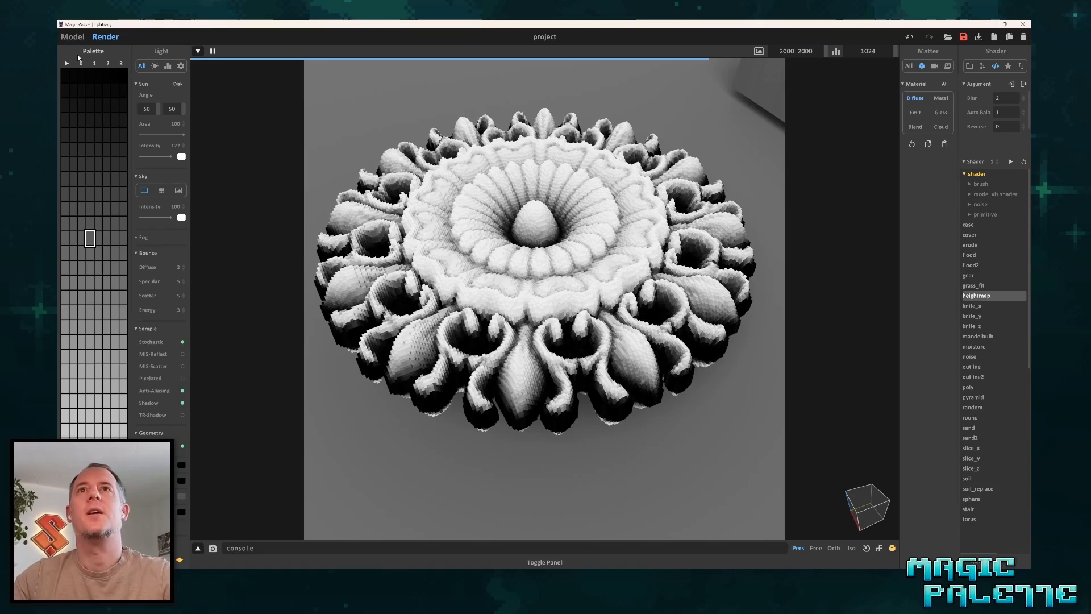
Return to the model view and look over all the heightmap models in the scene from different angles.
{"action": "left_click", "coordinate": [73, 36]}
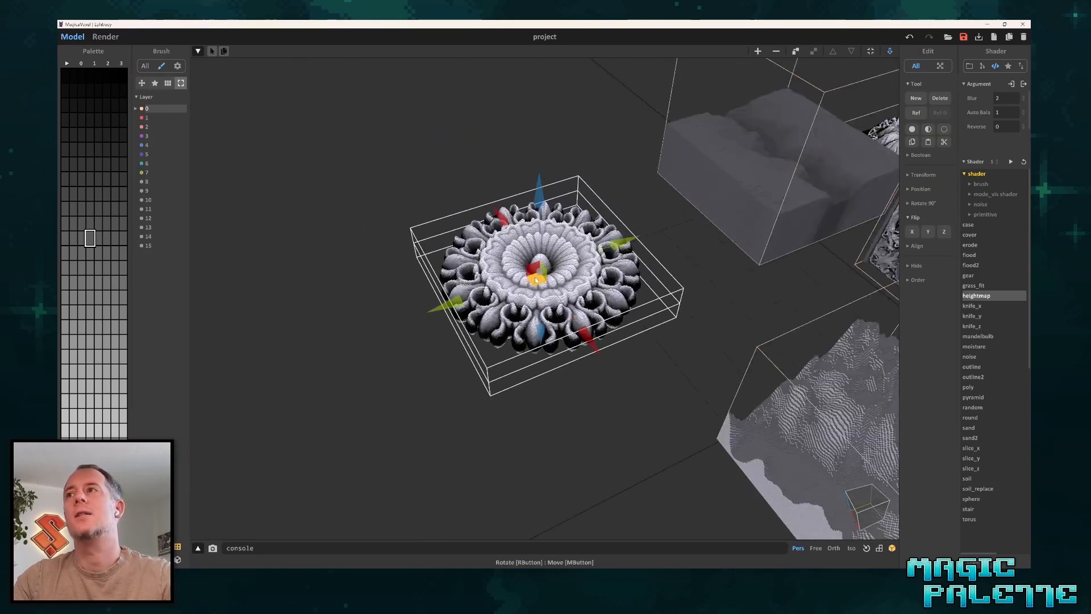
{"action": "scroll", "coordinate": [535, 279], "scroll_direction": "down", "scroll_amount": 5}
{"action": "middle_click_drag", "start_coordinate": [674, 250], "coordinate": [511, 232]}
{"action": "right_click_drag", "start_coordinate": [511, 233], "coordinate": [628, 266]}
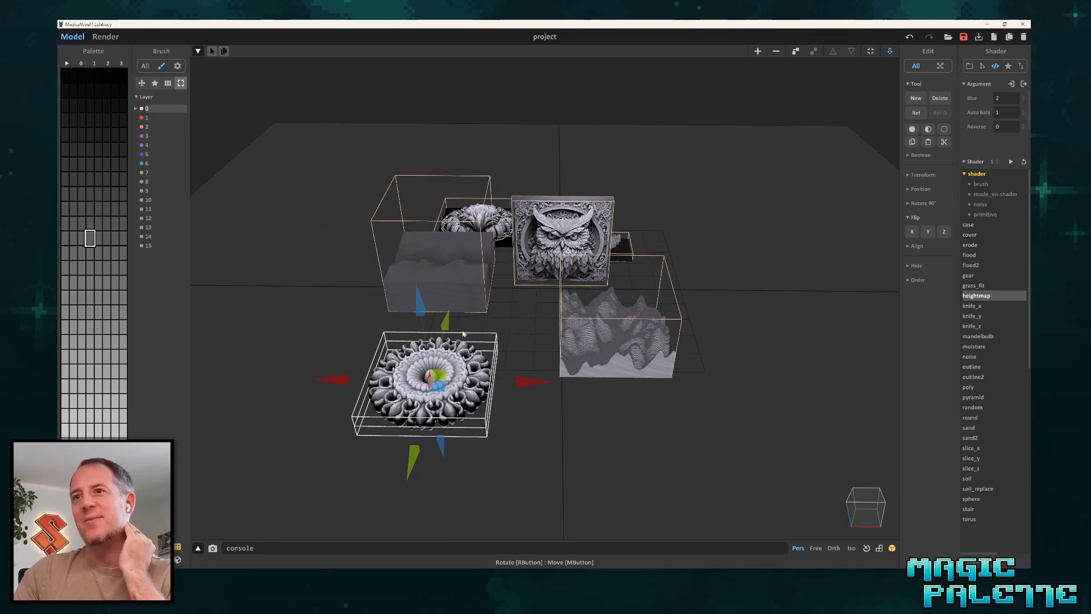
{"action": "right_click_drag", "start_coordinate": [538, 409], "coordinate": [584, 408]}
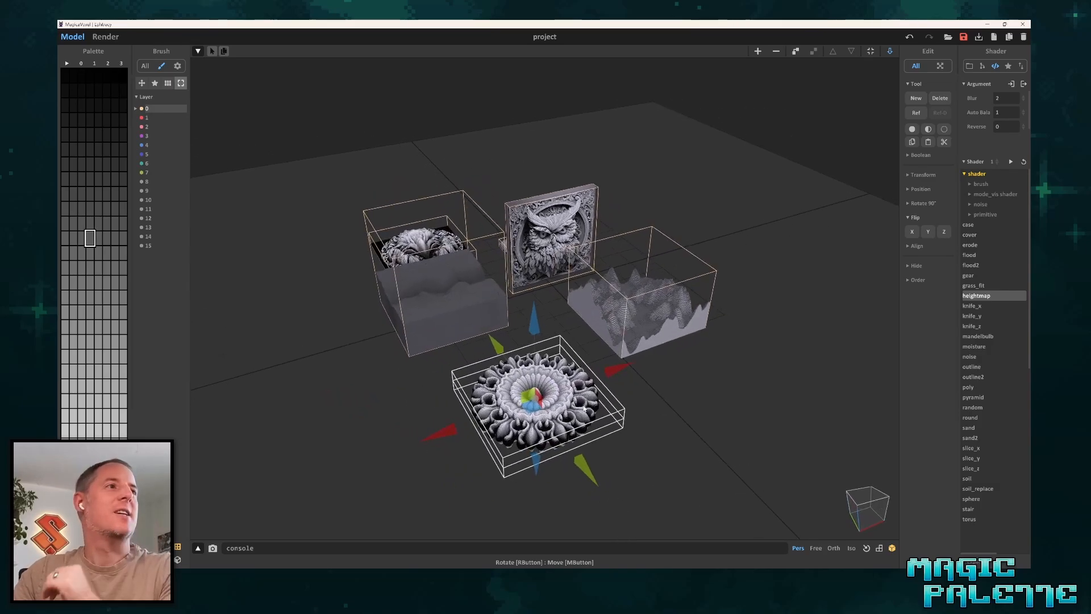